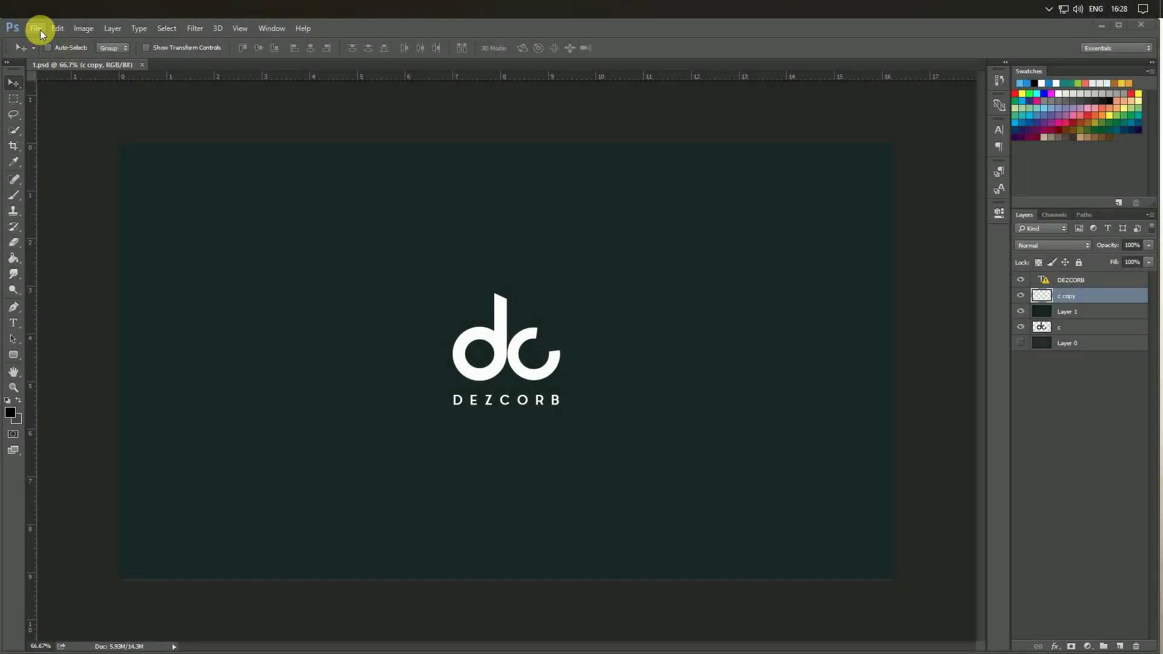
# Open the File menu with the DEZCORB logo document showing.
pyautogui.click(36, 28)
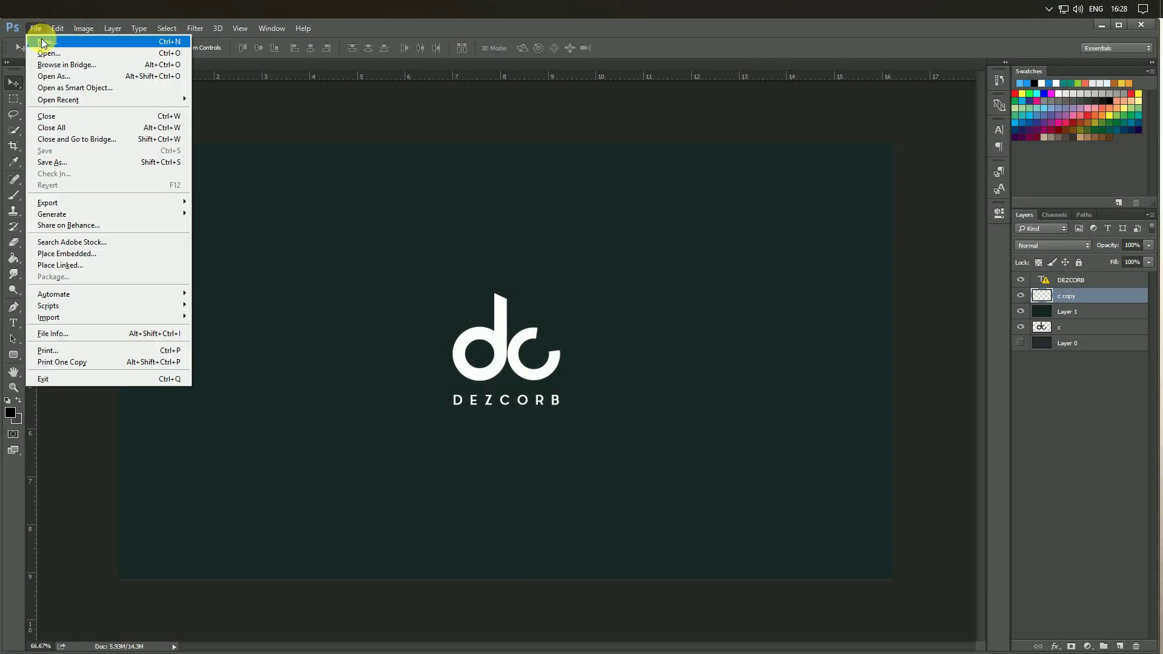
# Create a new white 1000 × 350 px document at 300 pixels/inch.
pyautogui.moveTo(373, 206); pyautogui.dragTo(294, 218)
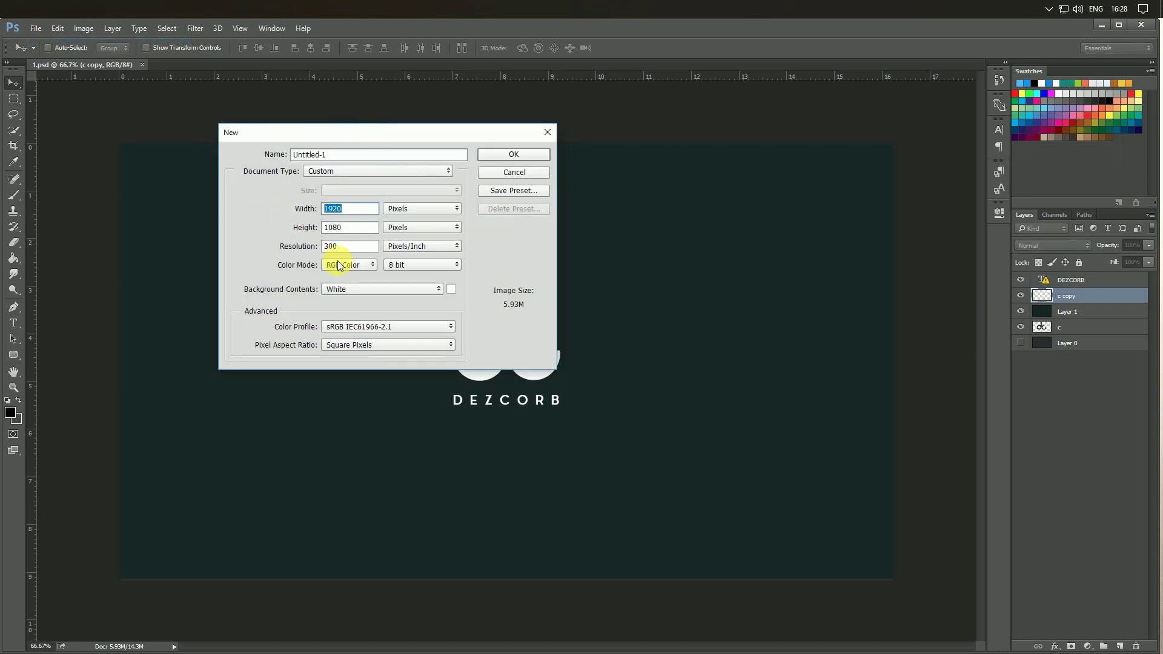
pyautogui.write('1000')
pyautogui.press('Tab')
pyautogui.write('350')
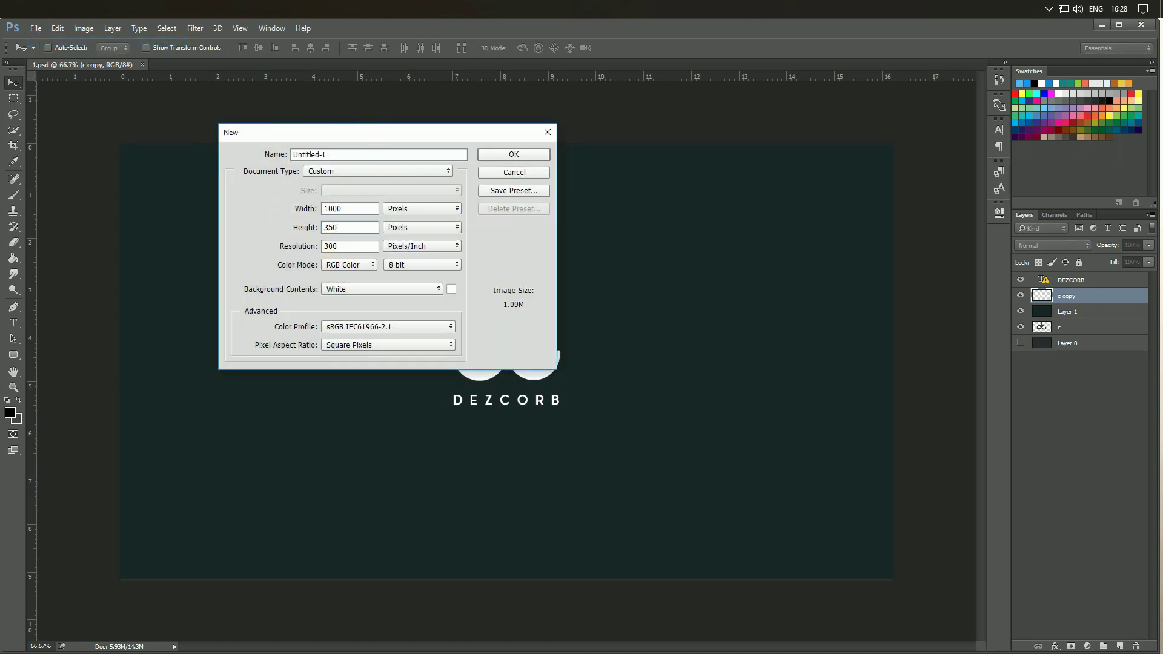
pyautogui.hotkey('shift', 'Tab')
pyautogui.press('Tab')
pyautogui.press('Tab')
pyautogui.press('Return')
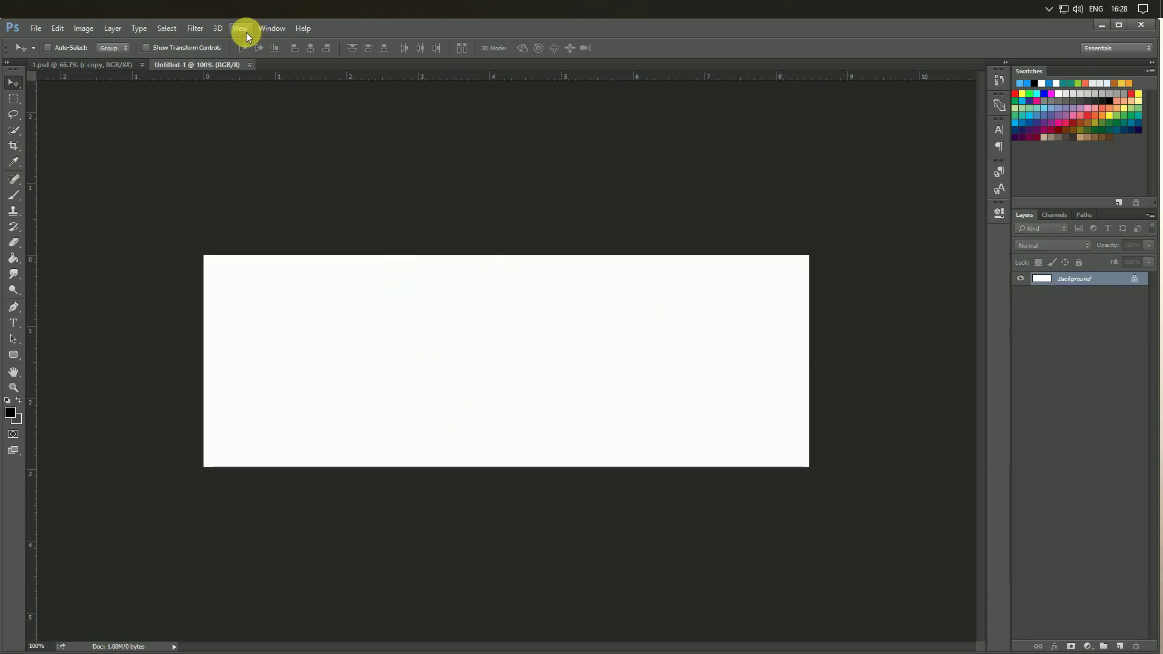
# Add guides snapped to the canvas's top, bottom, left and right edges.
pyautogui.click(246, 31)
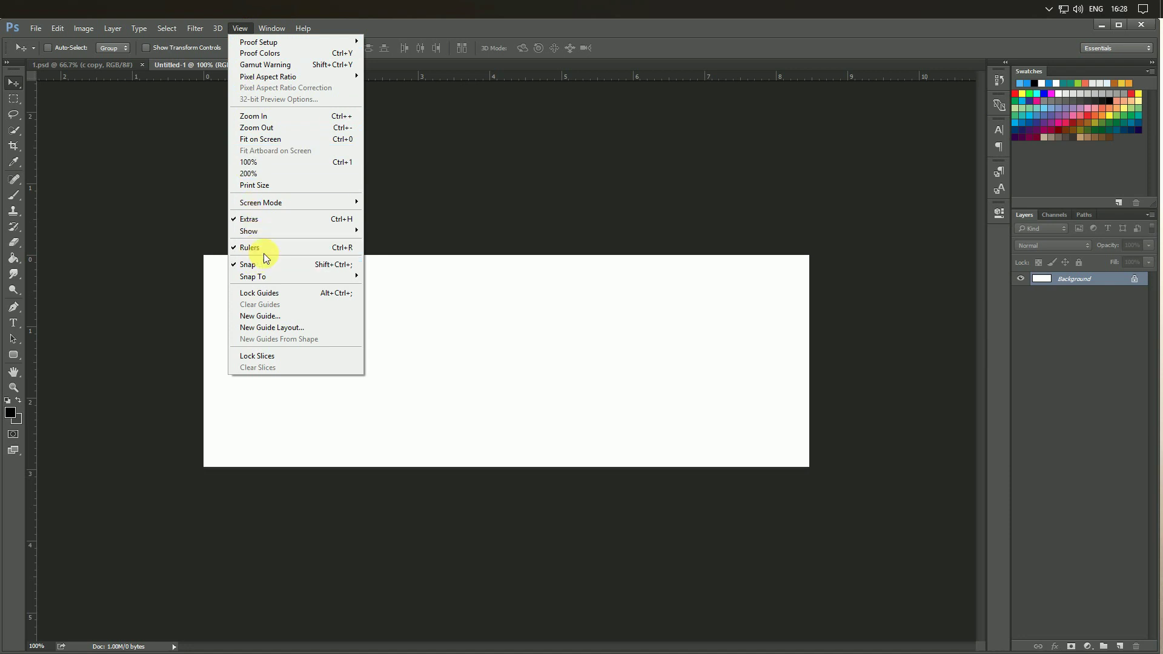
pyautogui.click(636, 29)
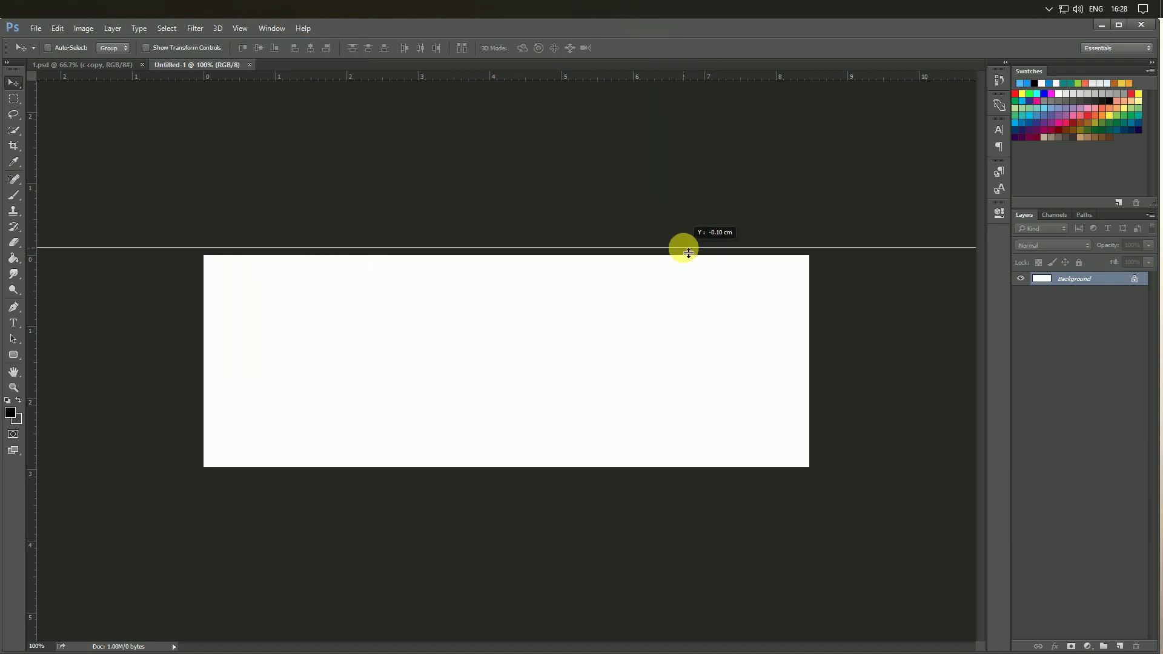
pyautogui.moveTo(661, 76); pyautogui.dragTo(683, 254)
pyautogui.moveTo(641, 79); pyautogui.dragTo(670, 466)
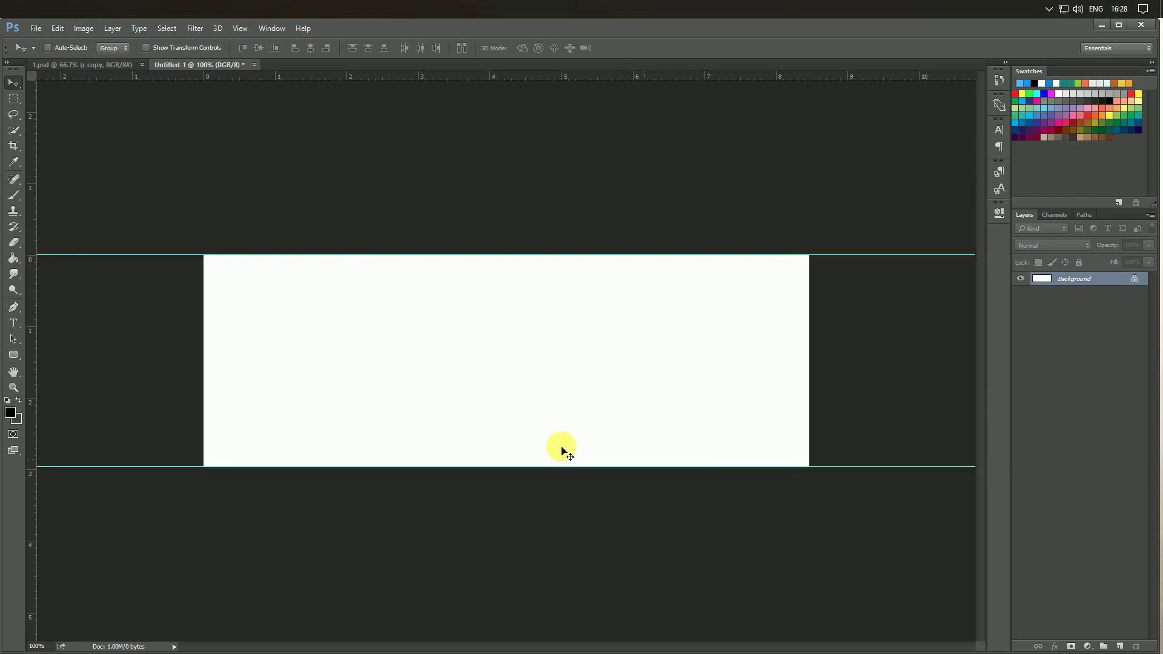
pyautogui.moveTo(44, 312); pyautogui.dragTo(203, 324)
pyautogui.moveTo(34, 311)
pyautogui.mouseDown()
pyautogui.moveTo(844, 376)
pyautogui.moveTo(809, 369)
pyautogui.mouseUp()
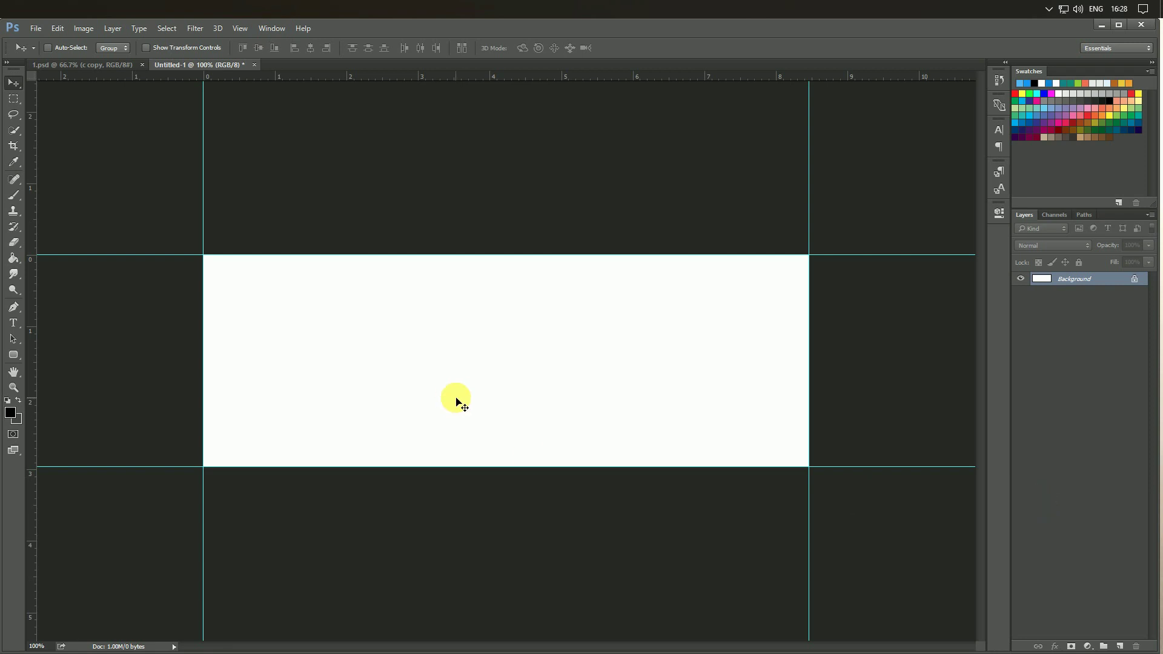
# Draw a 600 × 350 px rectangle from the top-left guide corner over the canvas's left part.
pyautogui.click(17, 355)
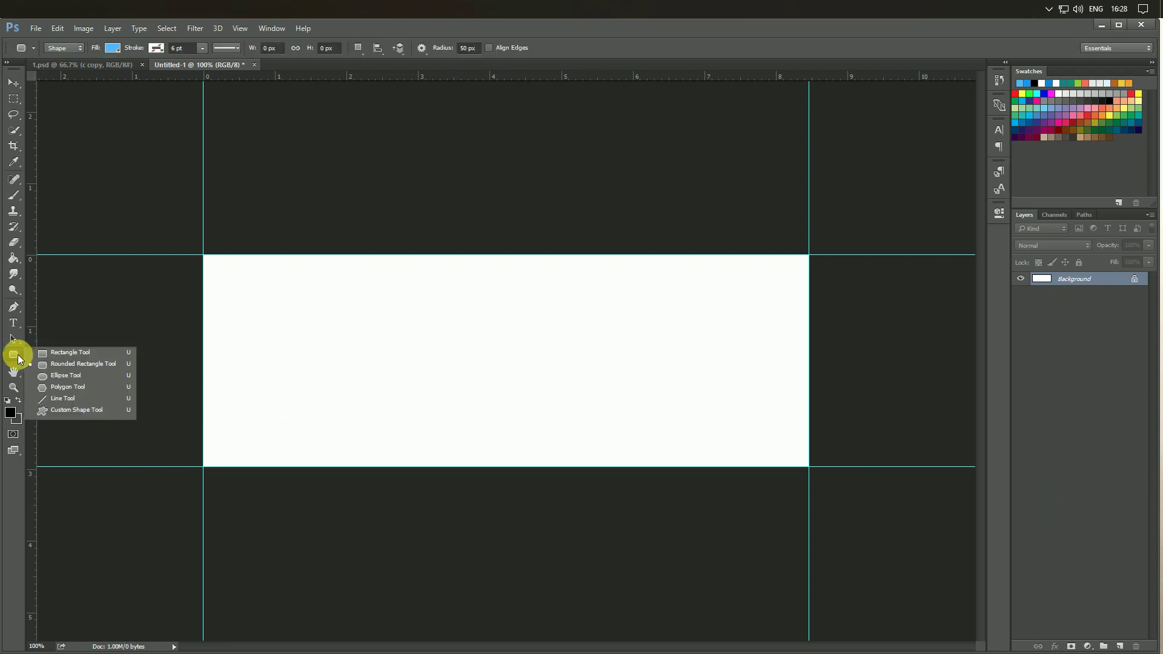
pyautogui.click(52, 353)
pyautogui.moveTo(208, 259); pyautogui.dragTo(591, 471)
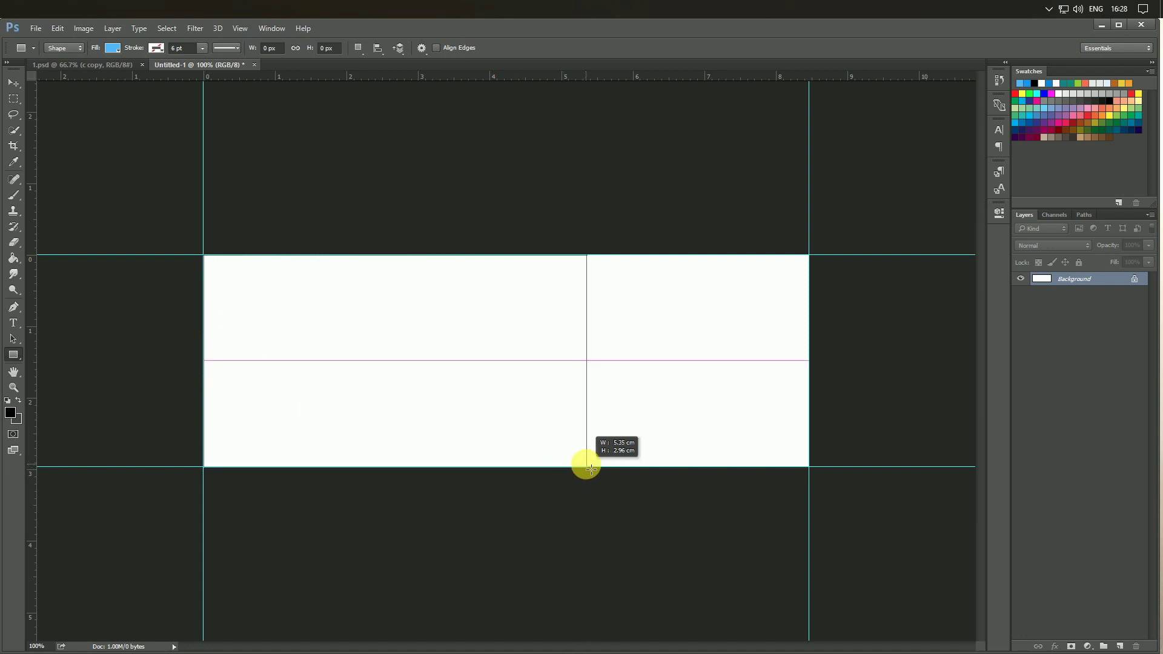
pyautogui.moveTo(591, 470); pyautogui.dragTo(569, 468)
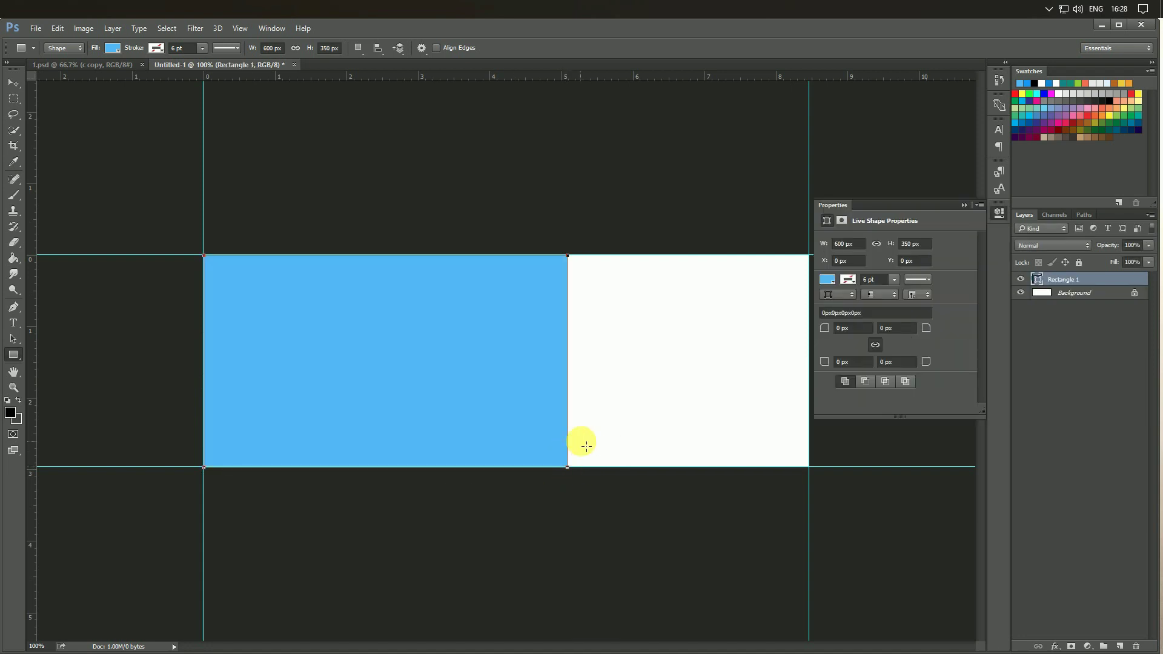
pyautogui.click(966, 204)
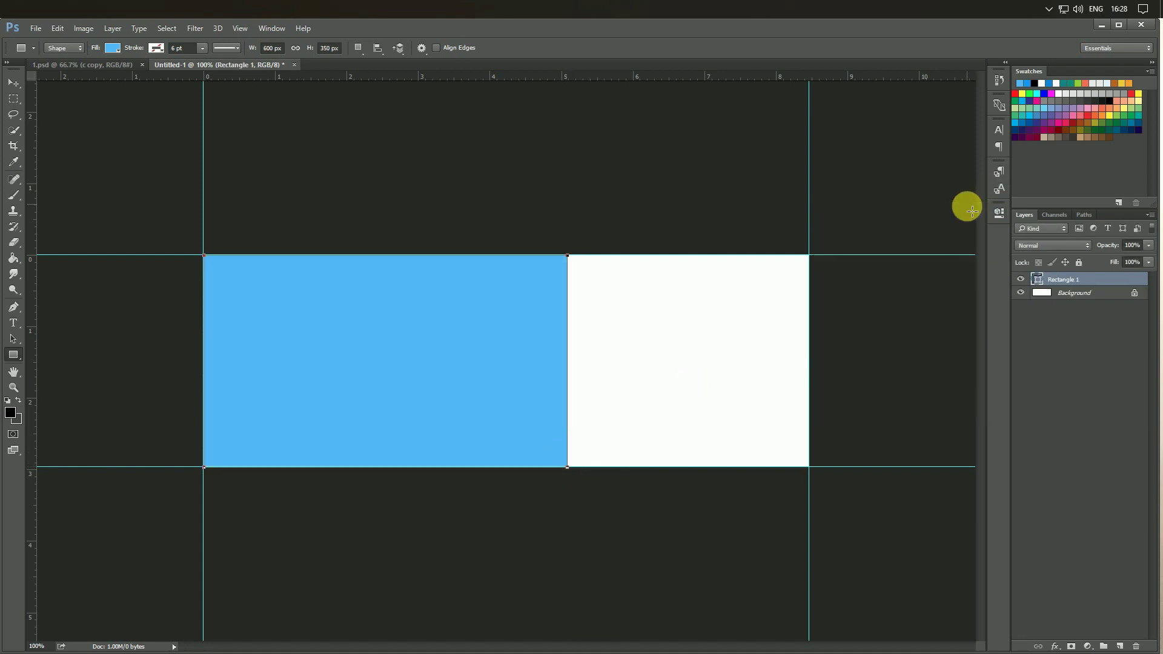
# Change the rectangle's fill colour to near-black #141416.
pyautogui.doubleClick(1036, 278)
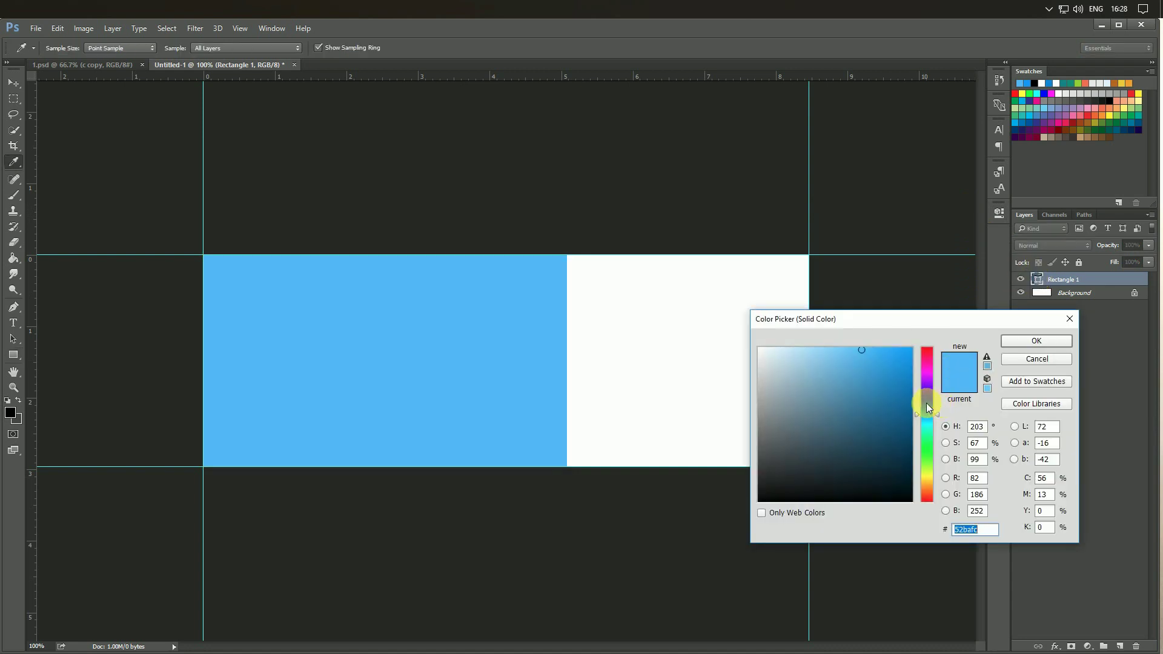
pyautogui.moveTo(929, 409); pyautogui.dragTo(927, 402)
pyautogui.click(786, 480)
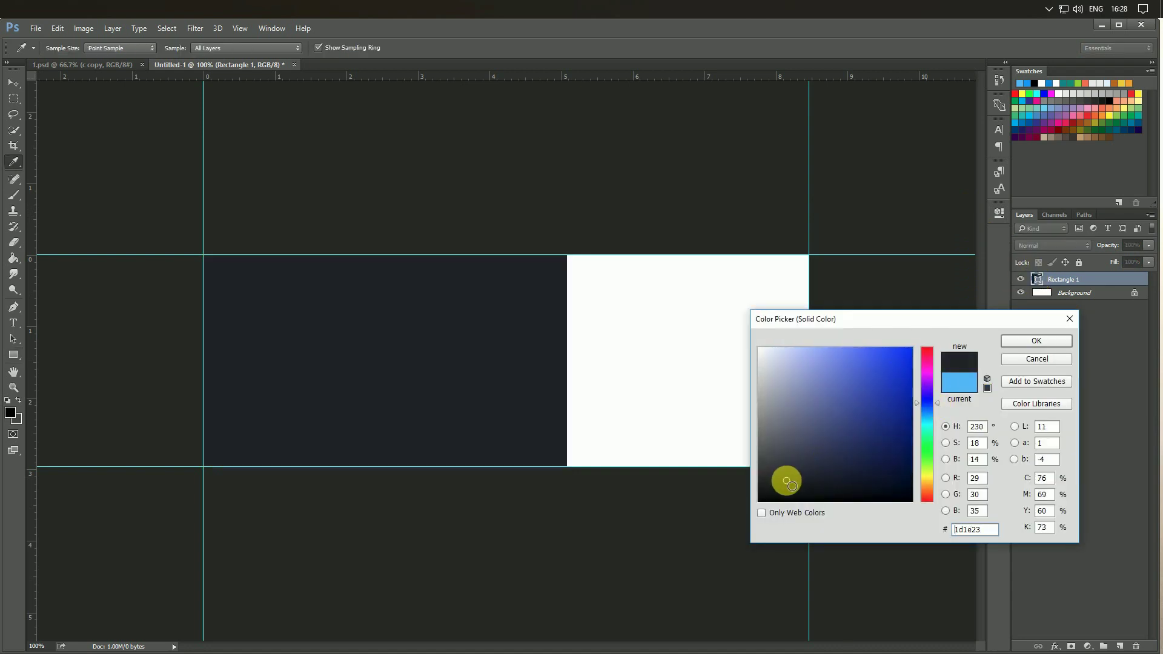
pyautogui.moveTo(786, 480); pyautogui.dragTo(775, 488)
pyautogui.moveTo(982, 533); pyautogui.dragTo(908, 537)
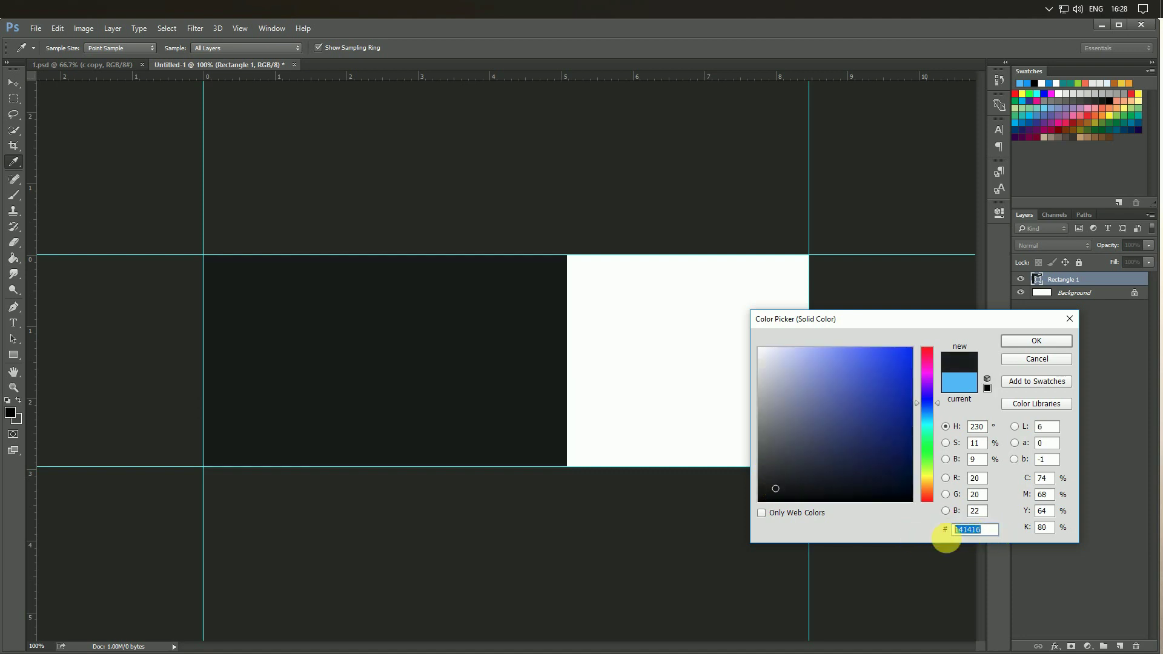
pyautogui.click(1035, 341)
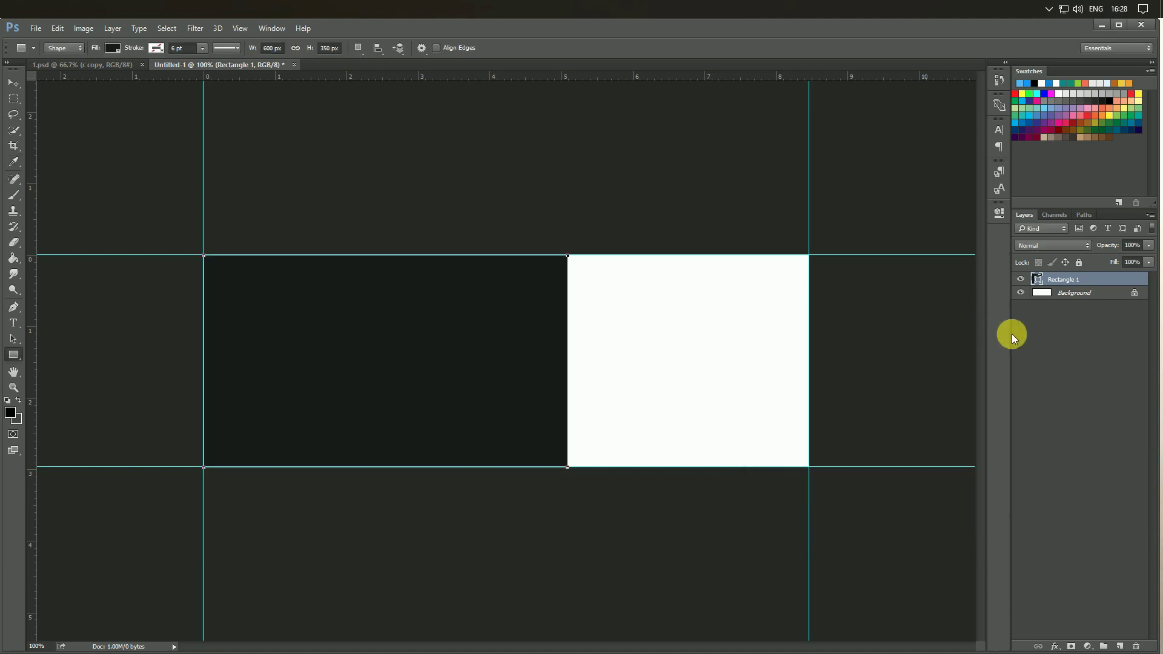
# Rasterize Rectangle 1 and add an empty Layer 1 above it.
pyautogui.rightClick(1064, 279)
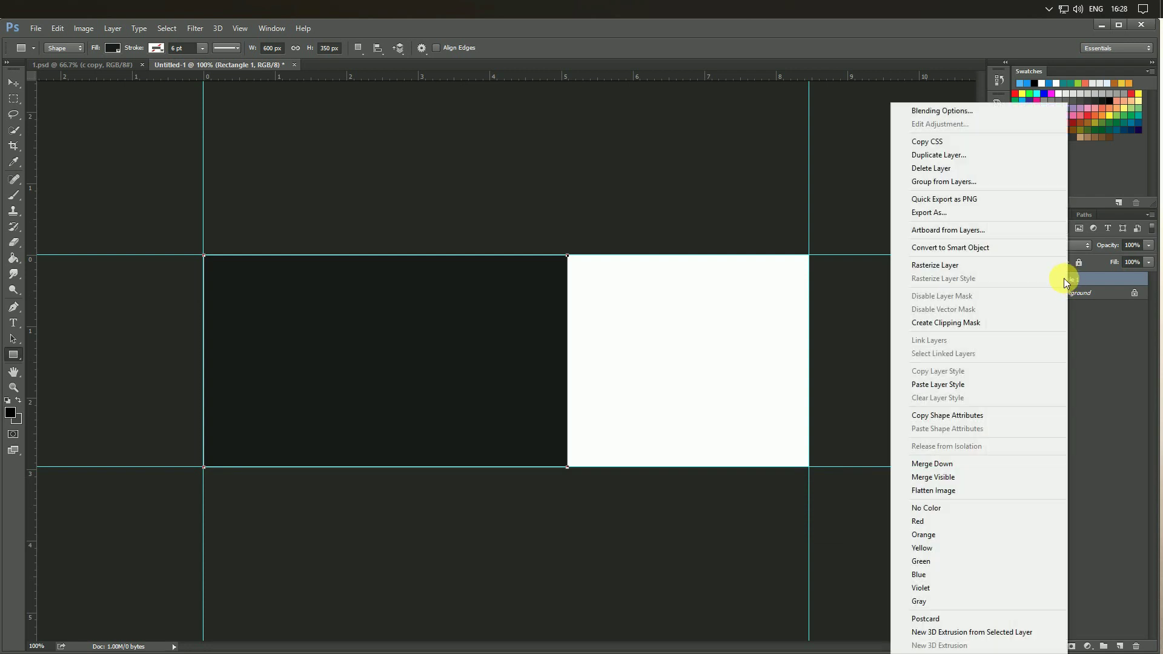
pyautogui.click(986, 267)
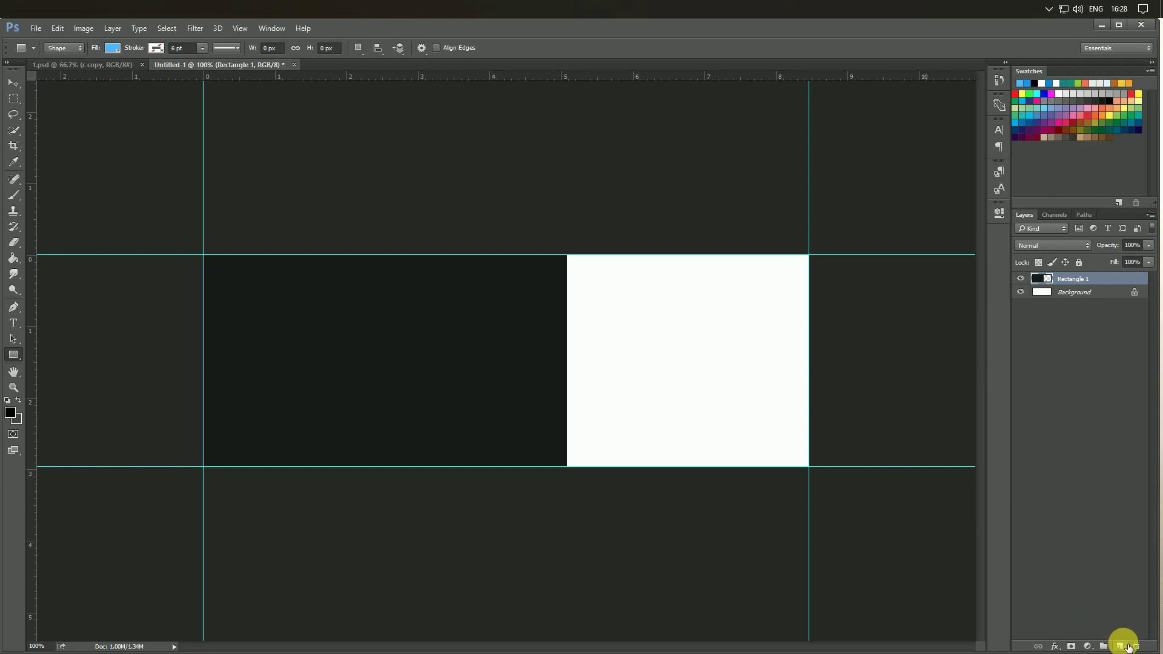
pyautogui.click(1119, 645)
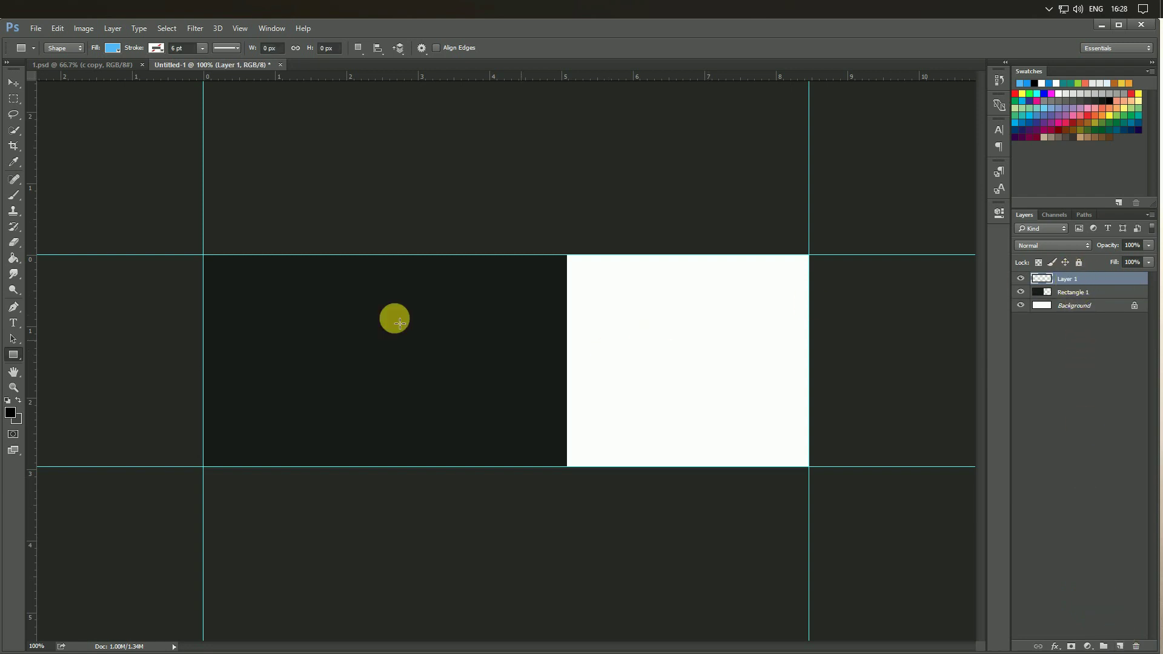
pyautogui.click(14, 309)
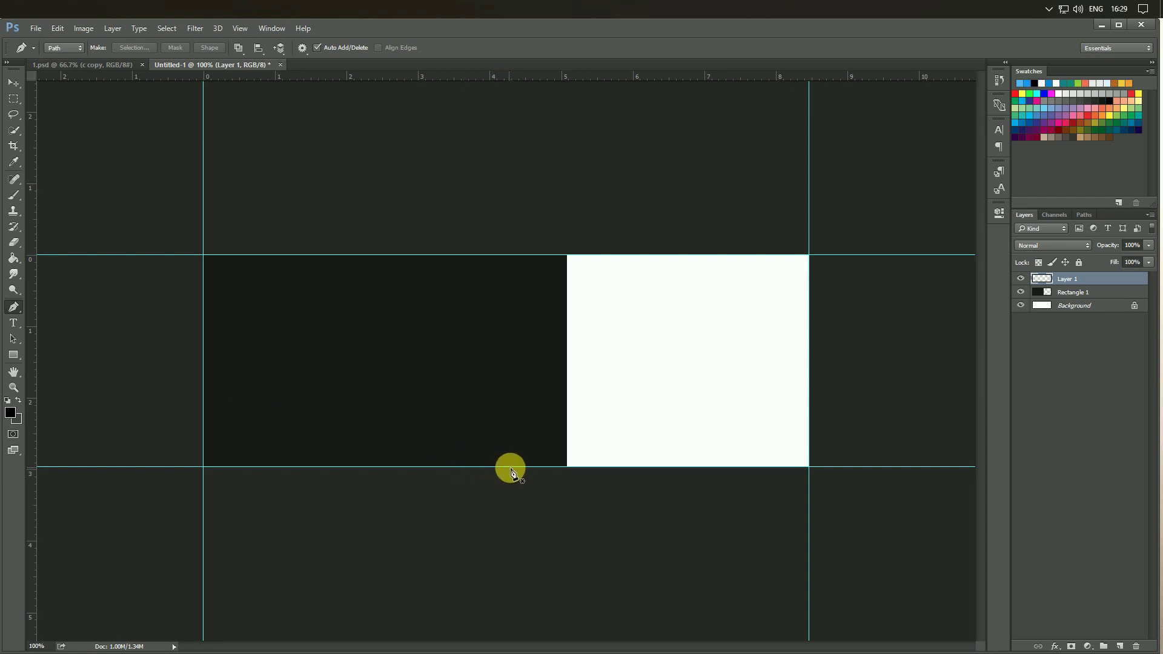
# Pen-outline a triangle on the bottom guide and turn it into a selection.
pyautogui.scroll(2, 511, 471)
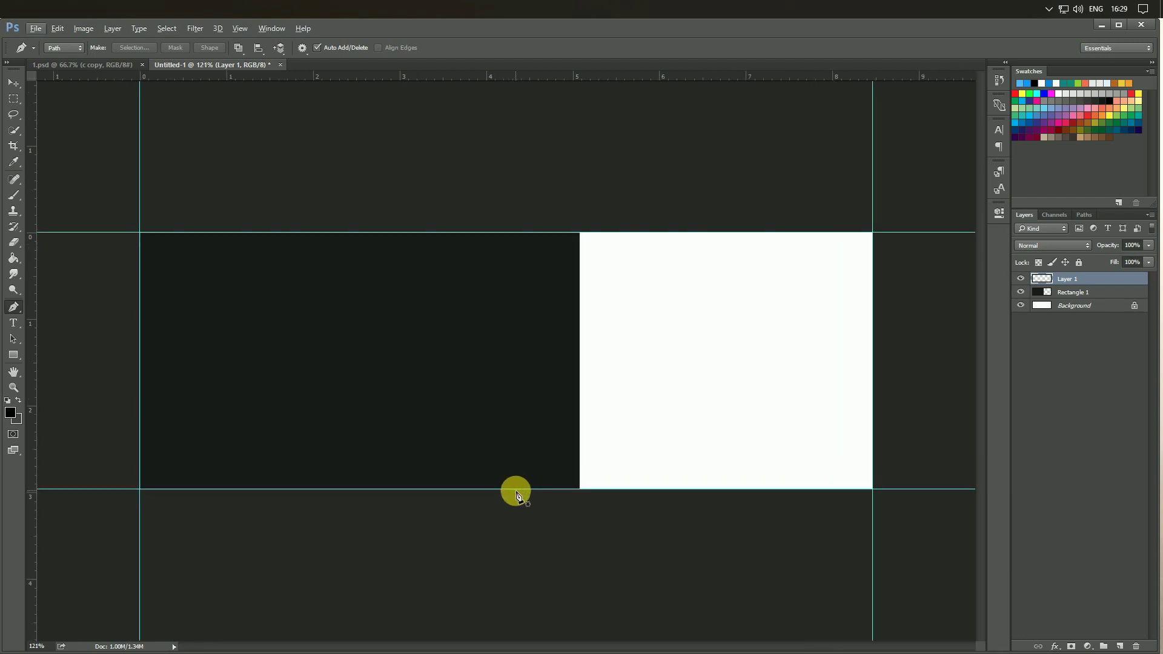
pyautogui.click(516, 489)
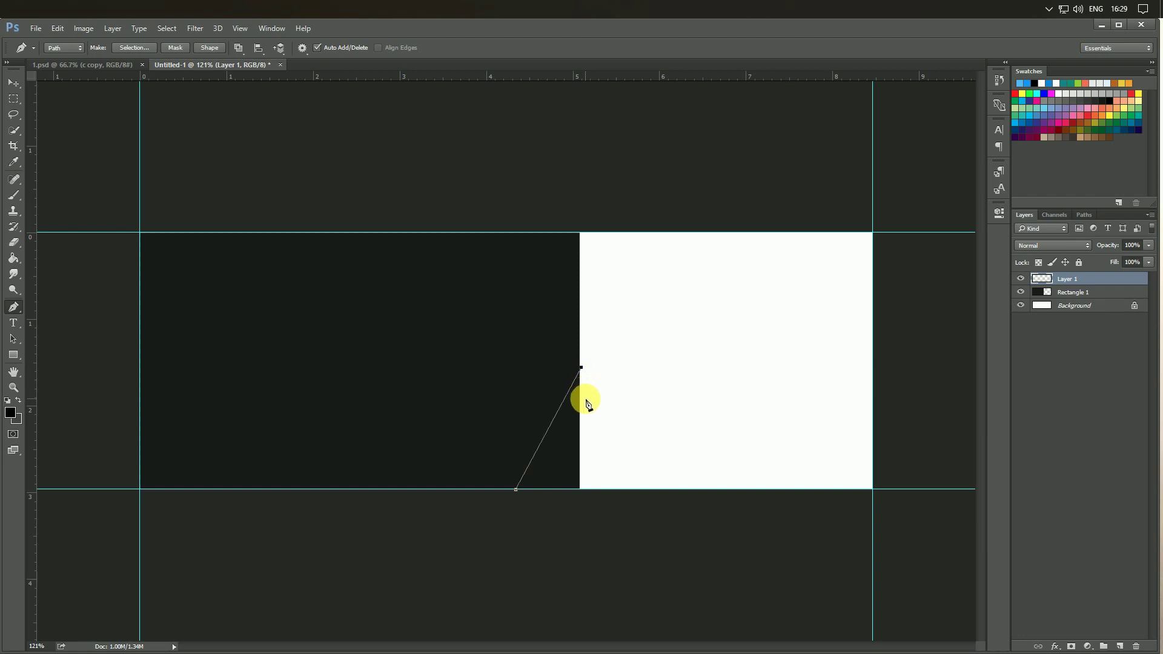
pyautogui.click(570, 489)
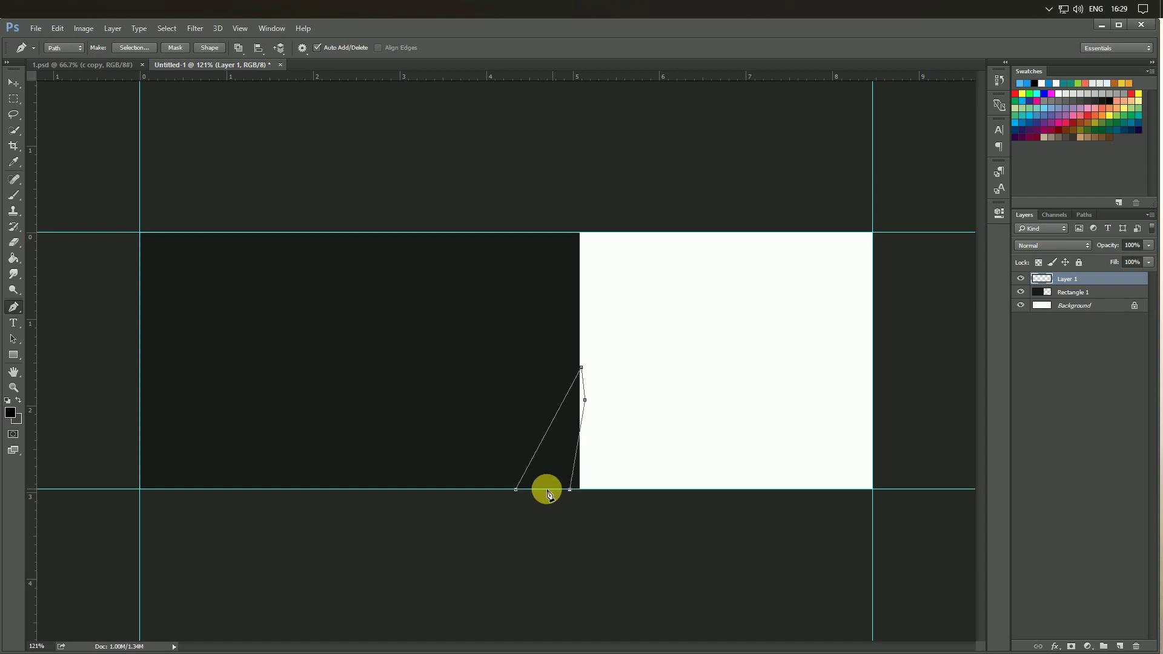
pyautogui.click(516, 489)
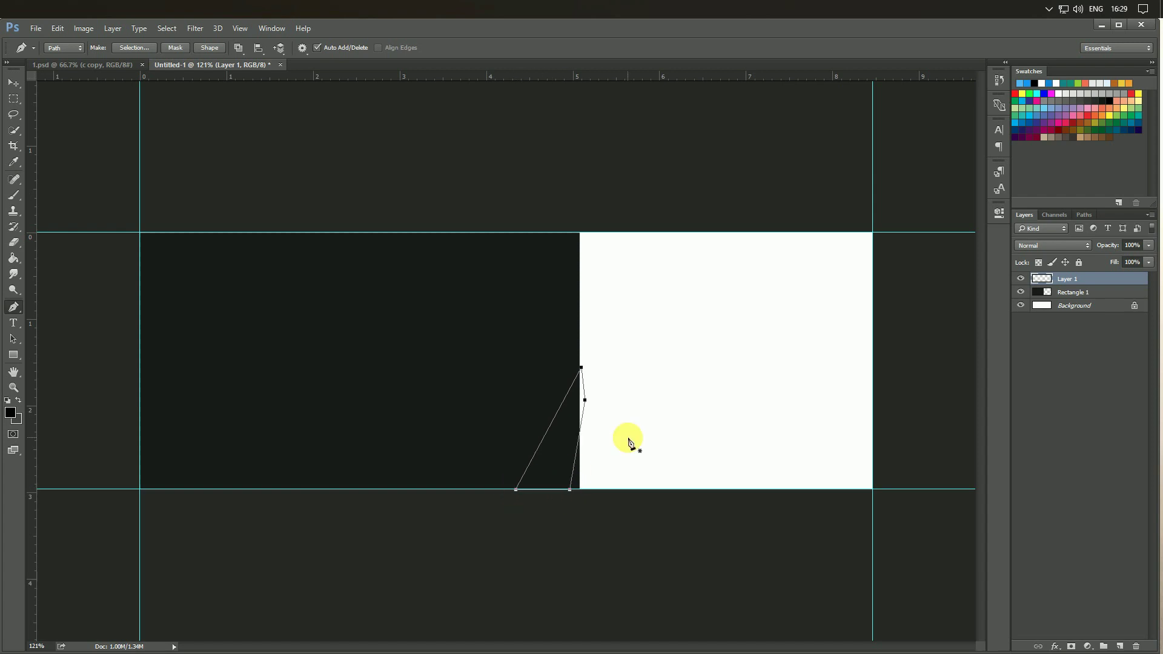
pyautogui.click(134, 48)
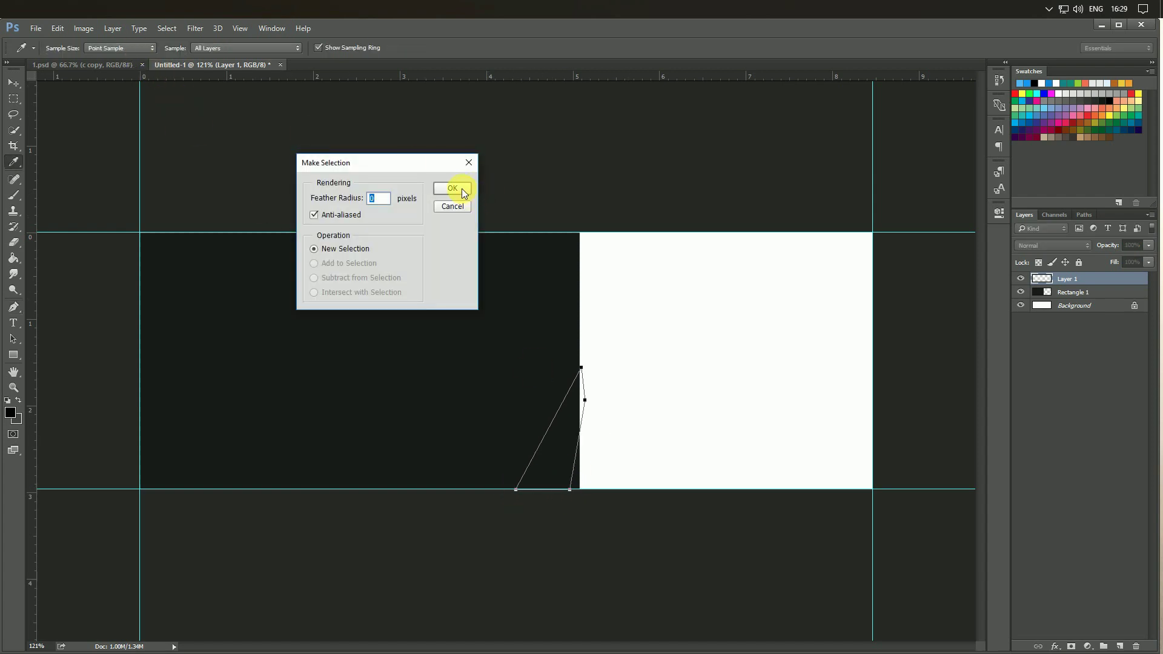
pyautogui.click(464, 190)
# Fill the triangle selection with bright red #F11429.
pyautogui.click(10, 413)
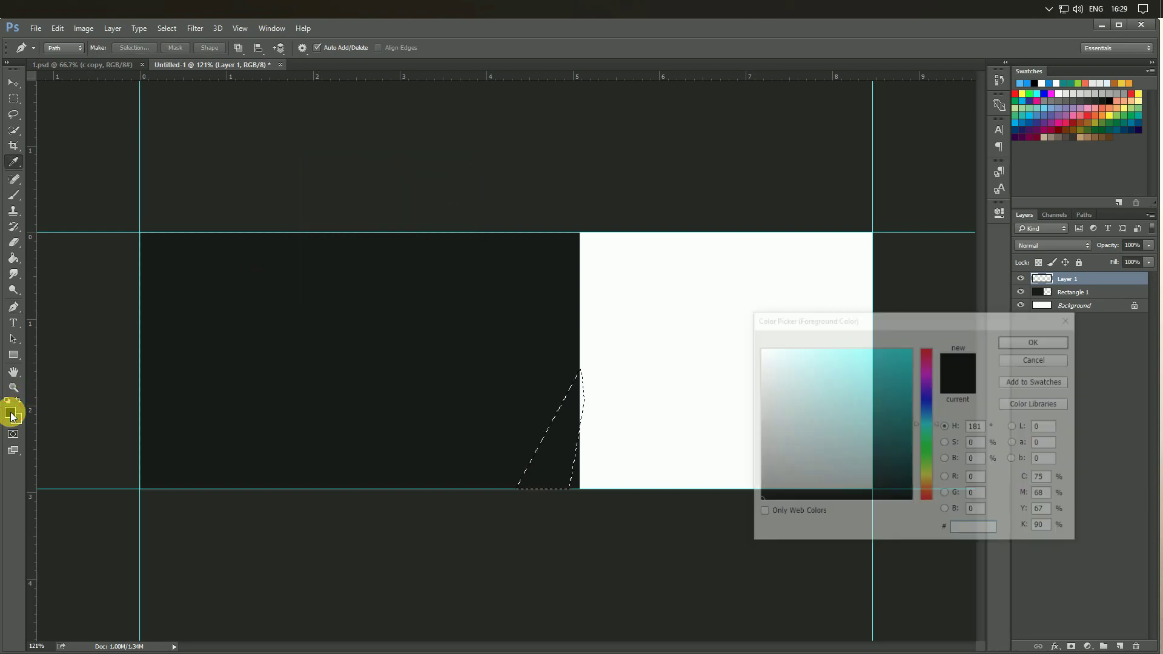
pyautogui.click(926, 356)
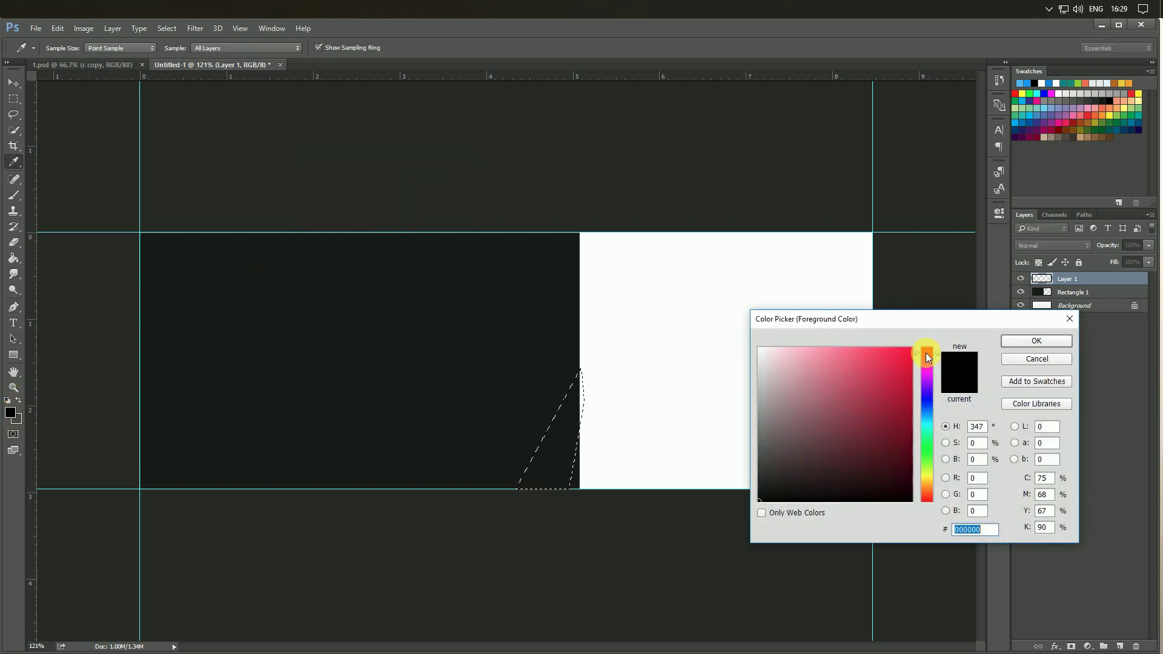
pyautogui.moveTo(882, 356); pyautogui.dragTo(905, 361)
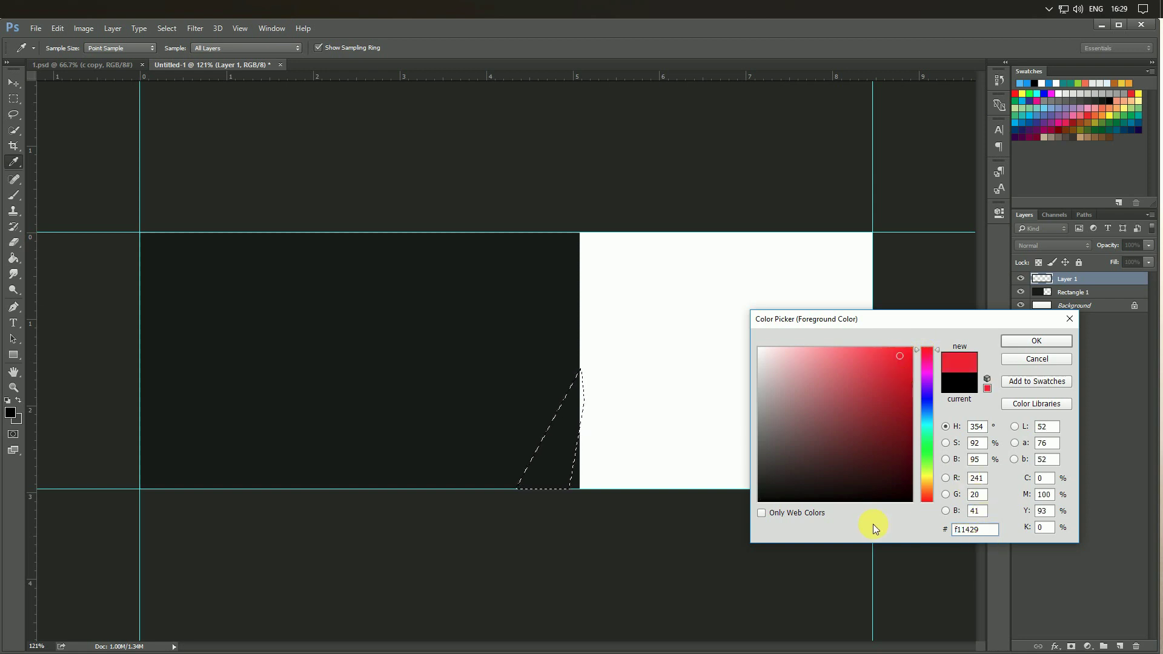
pyautogui.click(1019, 341)
pyautogui.press('p')
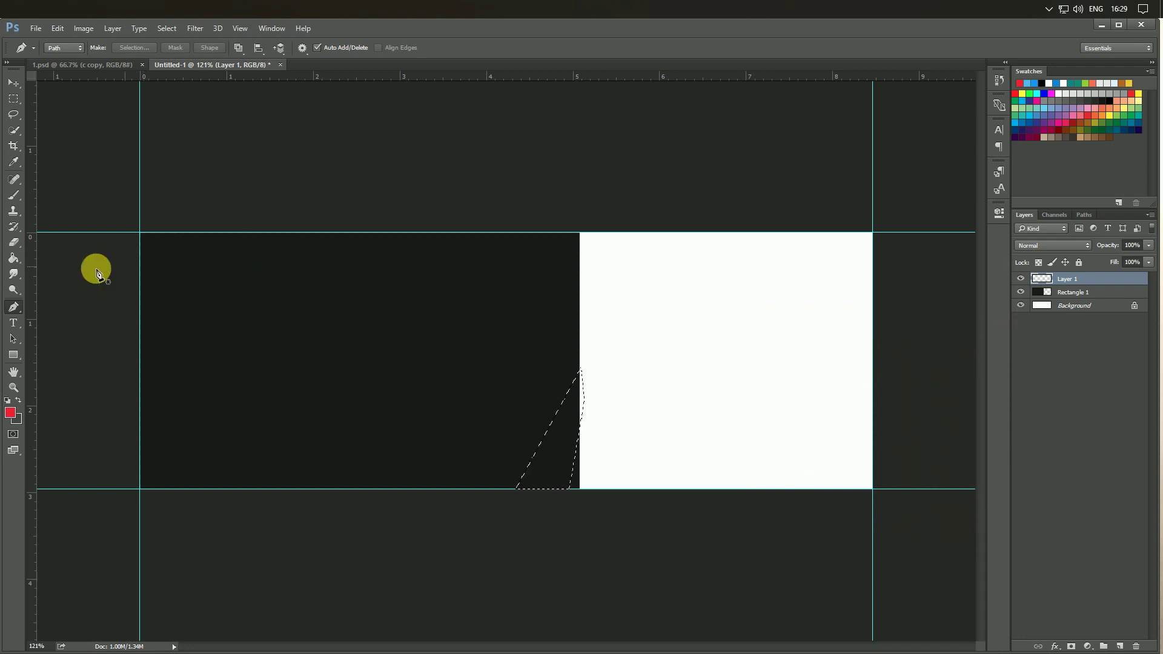
pyautogui.click(15, 258)
pyautogui.click(552, 458)
# Deselect the red triangle and zoom in.
pyautogui.click(167, 29)
pyautogui.click(182, 53)
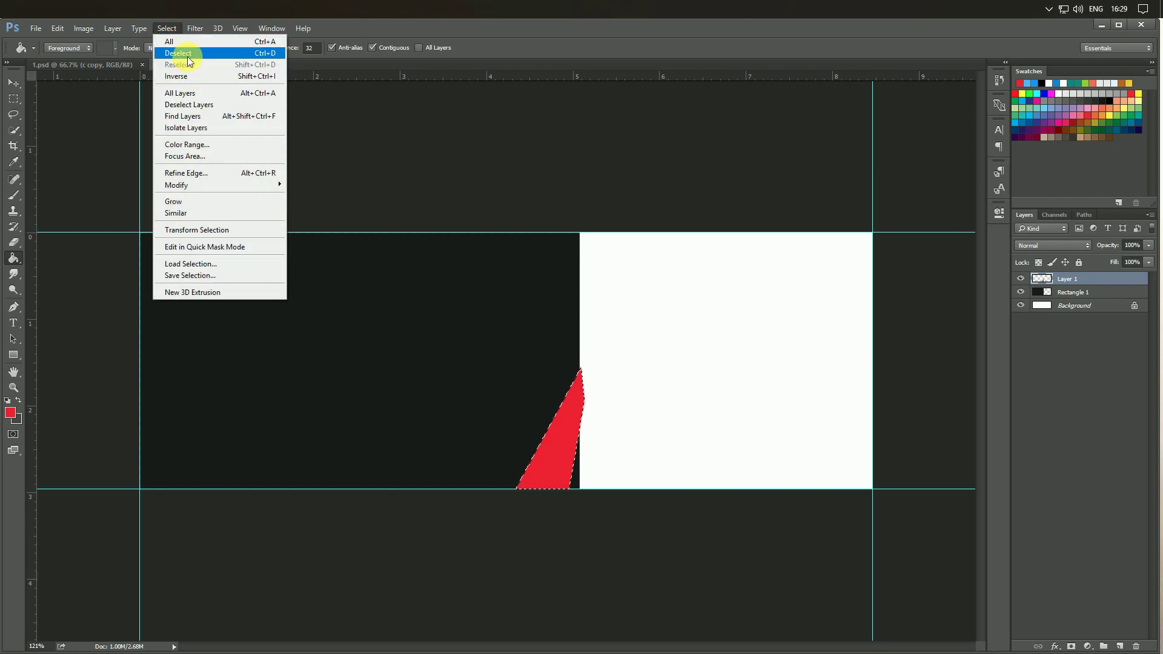
pyautogui.scroll(2, 580, 371)
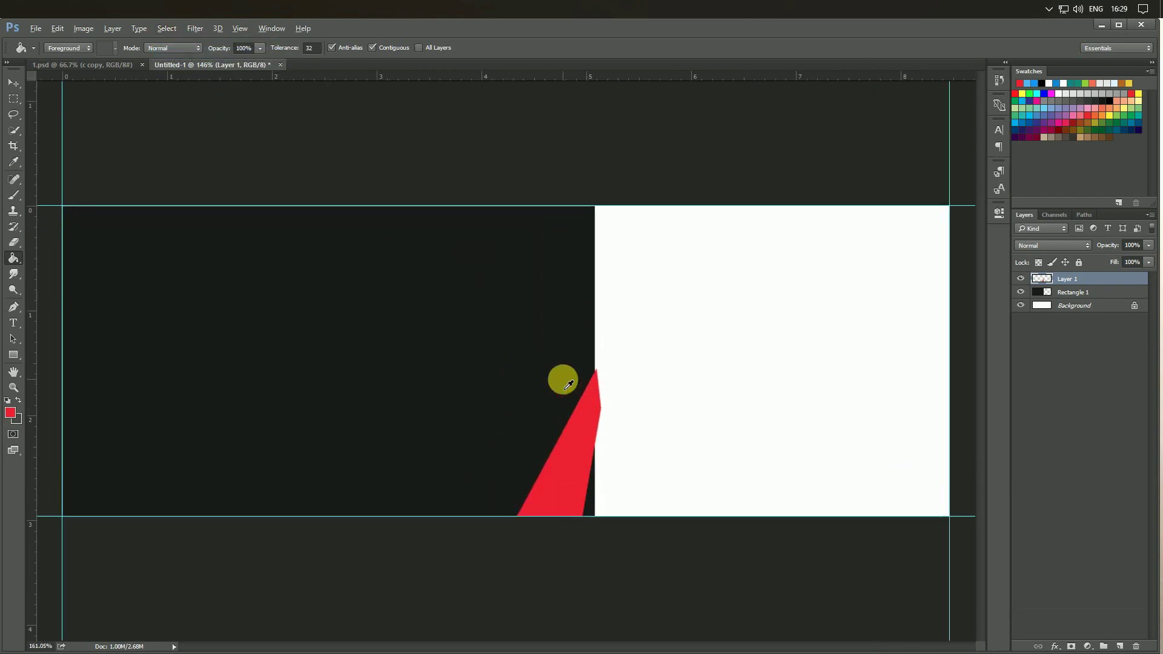
pyautogui.scroll(2, 638, 422)
pyautogui.scroll(1, 669, 408)
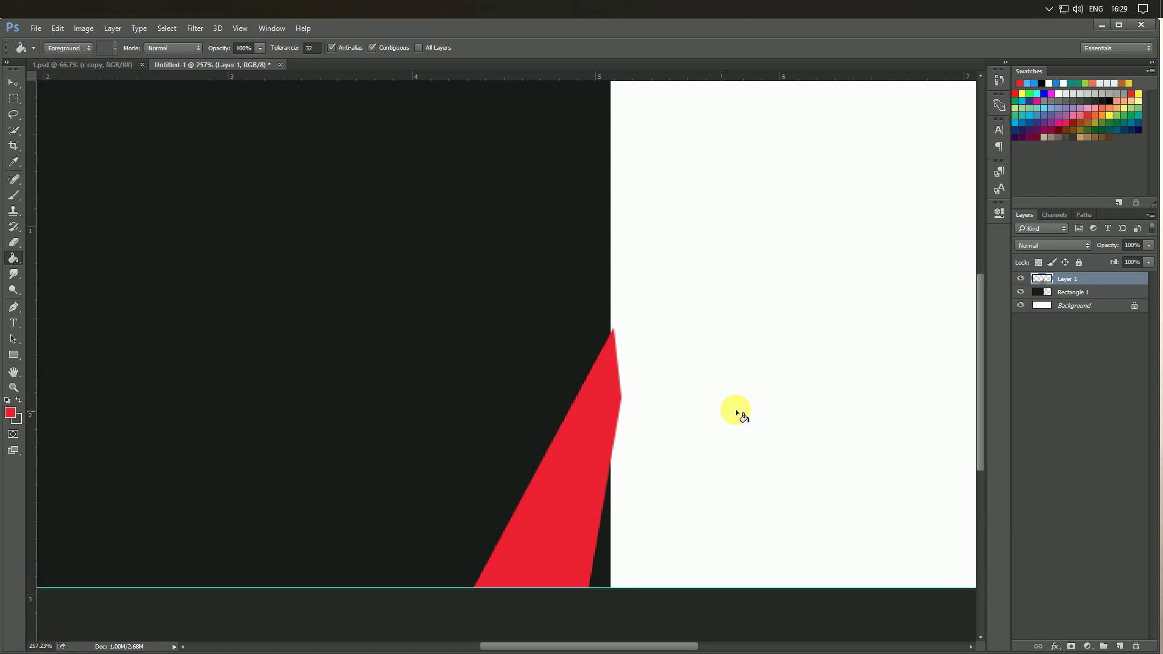
# On a new layer above Rectangle 1, select a band angling up-left from the triangle's tip.
pyautogui.click(1084, 293)
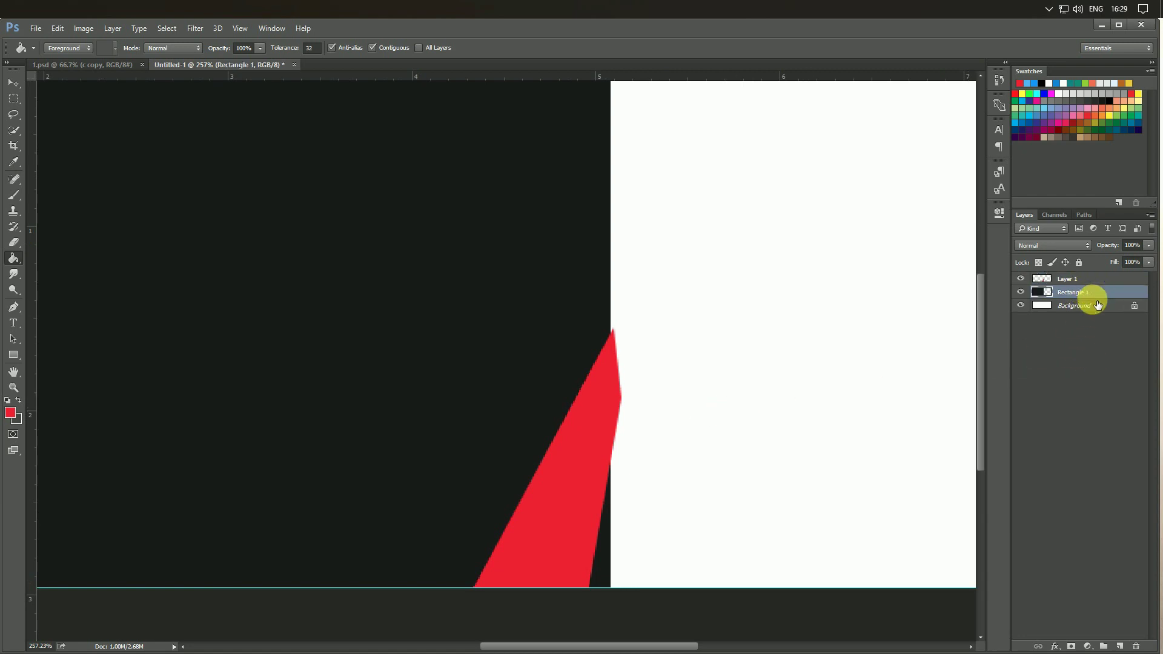
pyautogui.click(1121, 646)
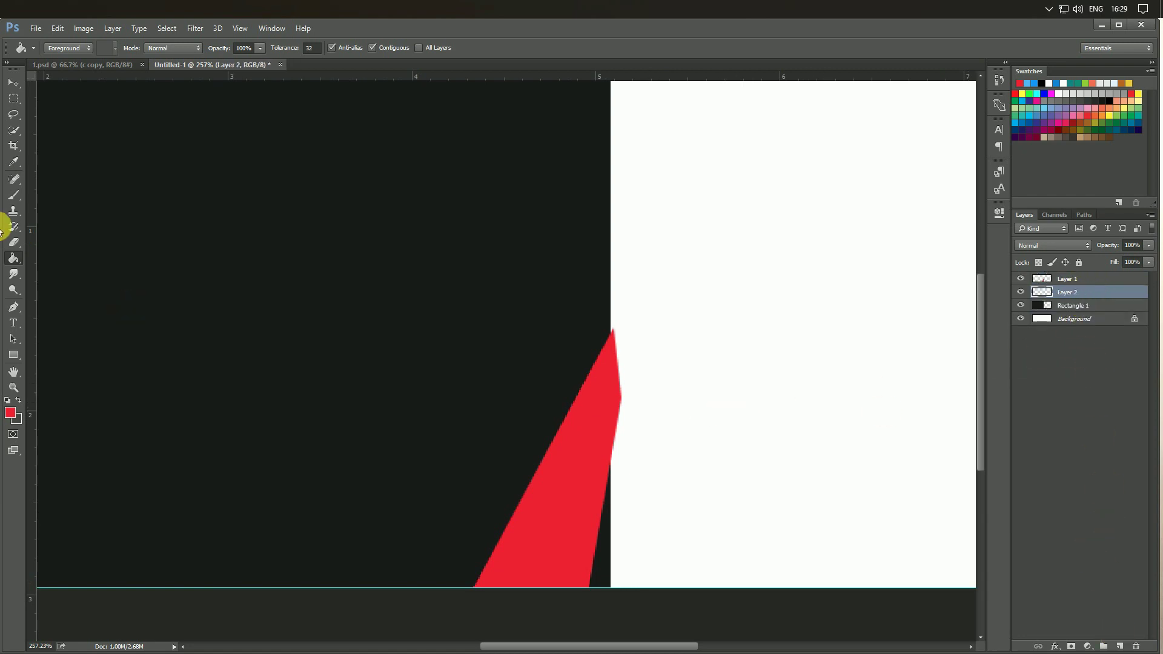
pyautogui.click(15, 308)
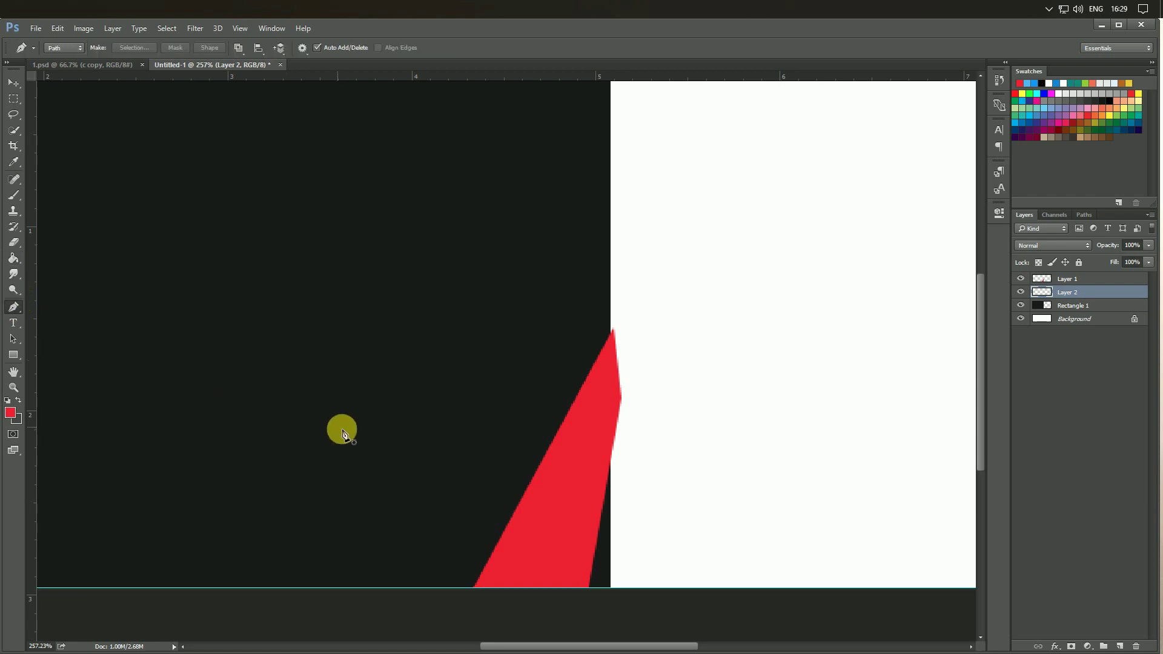
pyautogui.click(614, 331)
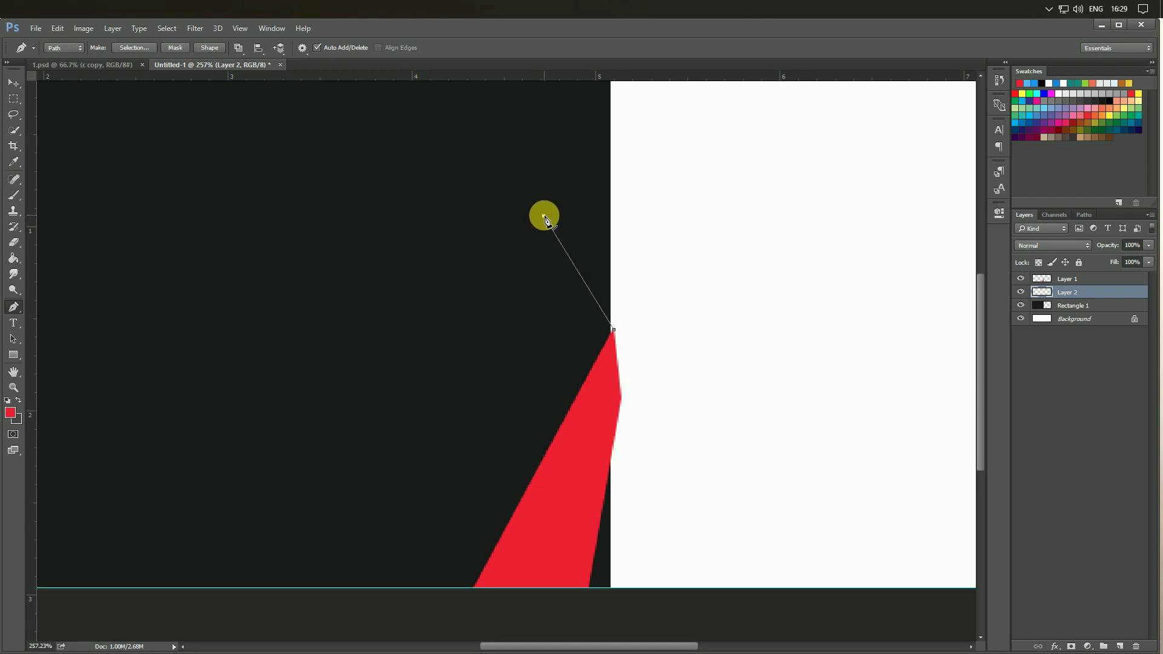
pyautogui.click(544, 288)
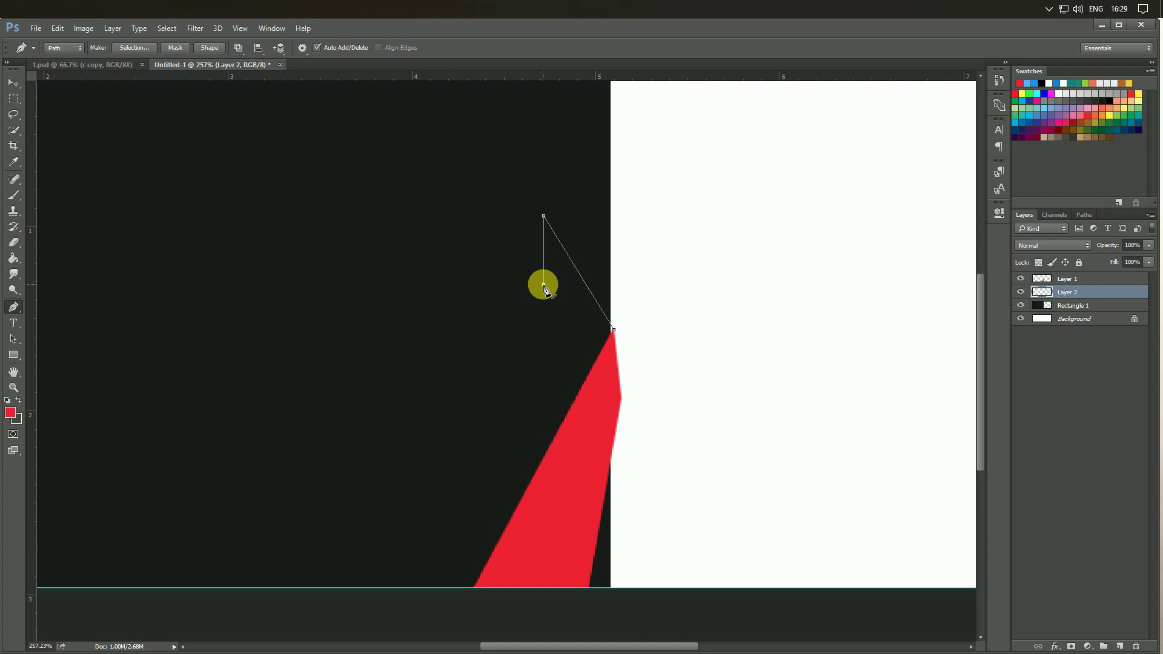
pyautogui.click(608, 358)
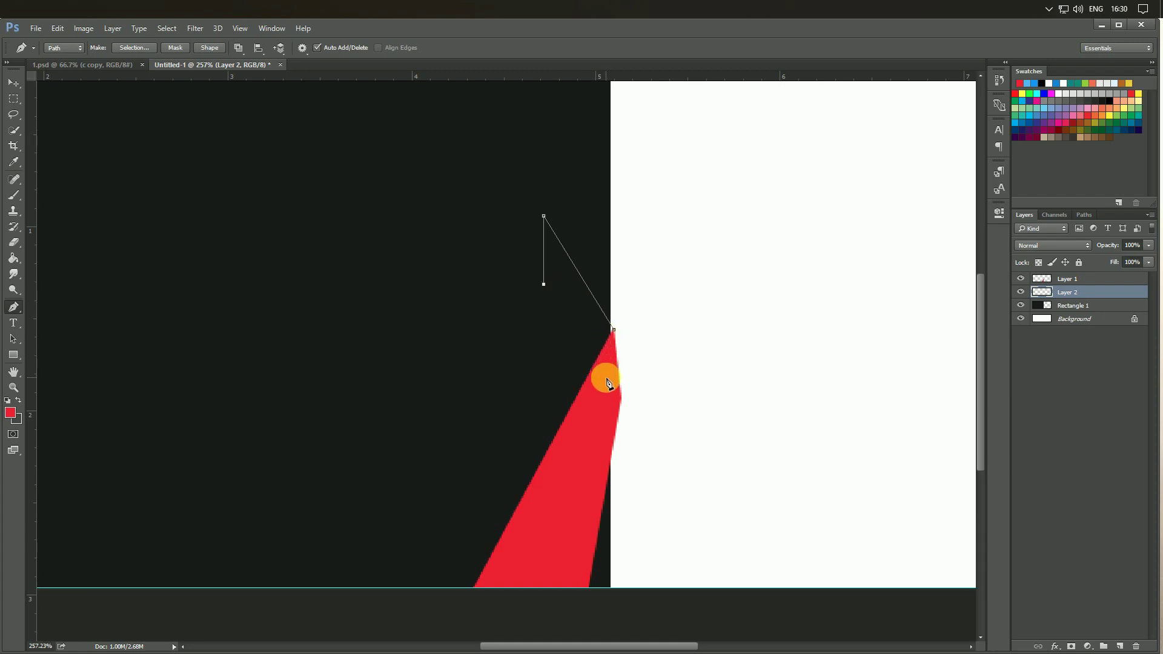
pyautogui.click(613, 332)
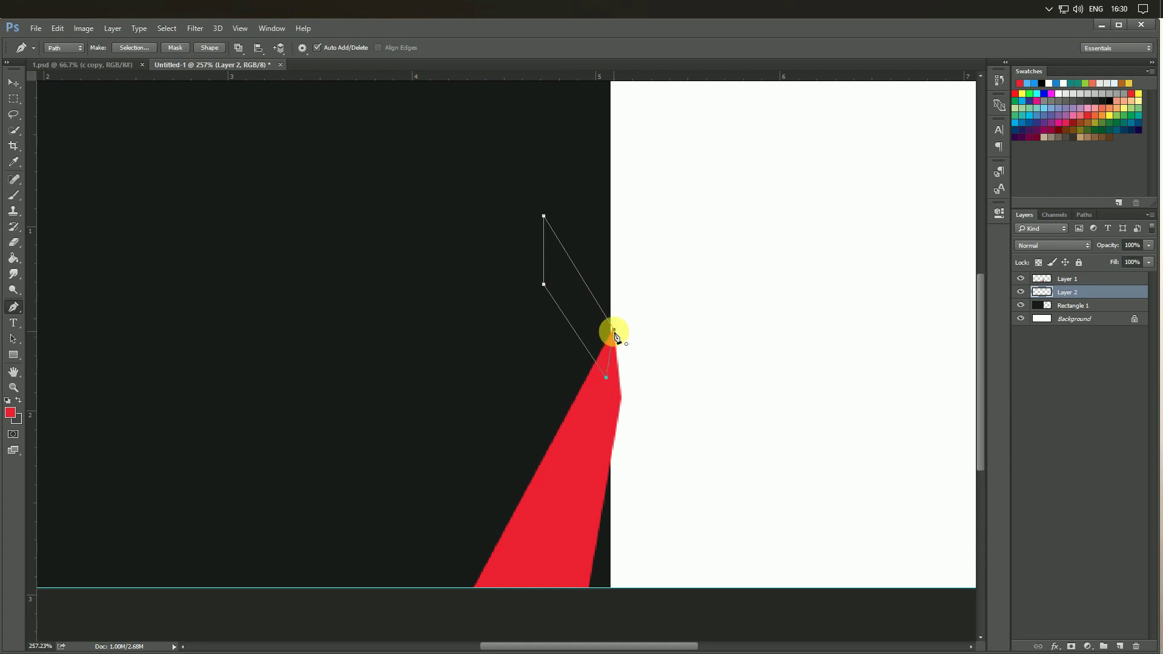
pyautogui.click(142, 47)
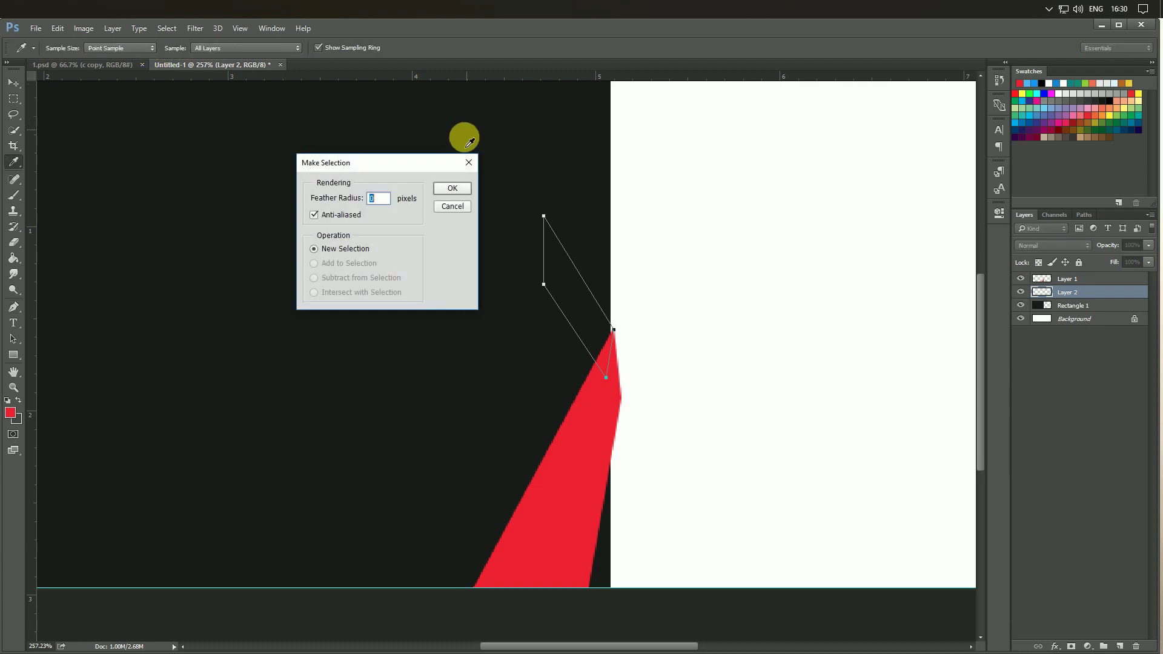
pyautogui.click(451, 188)
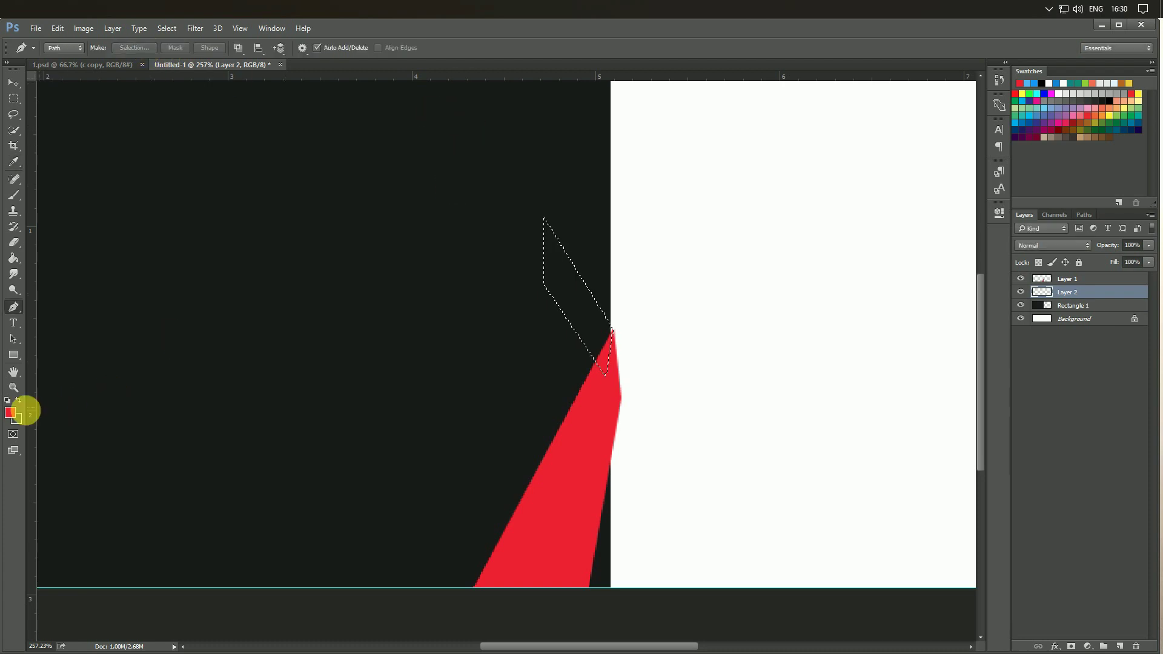
# Fill the band with darker red around #bc0d1d and deselect.
pyautogui.click(10, 413)
pyautogui.click(901, 388)
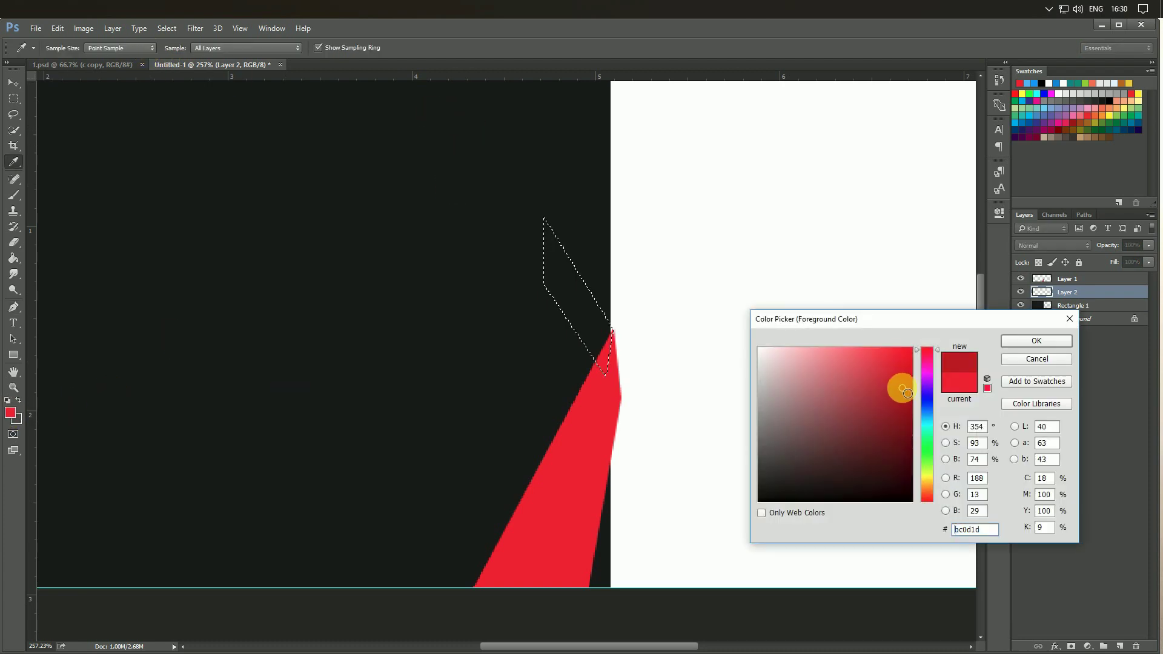
pyautogui.click(1037, 341)
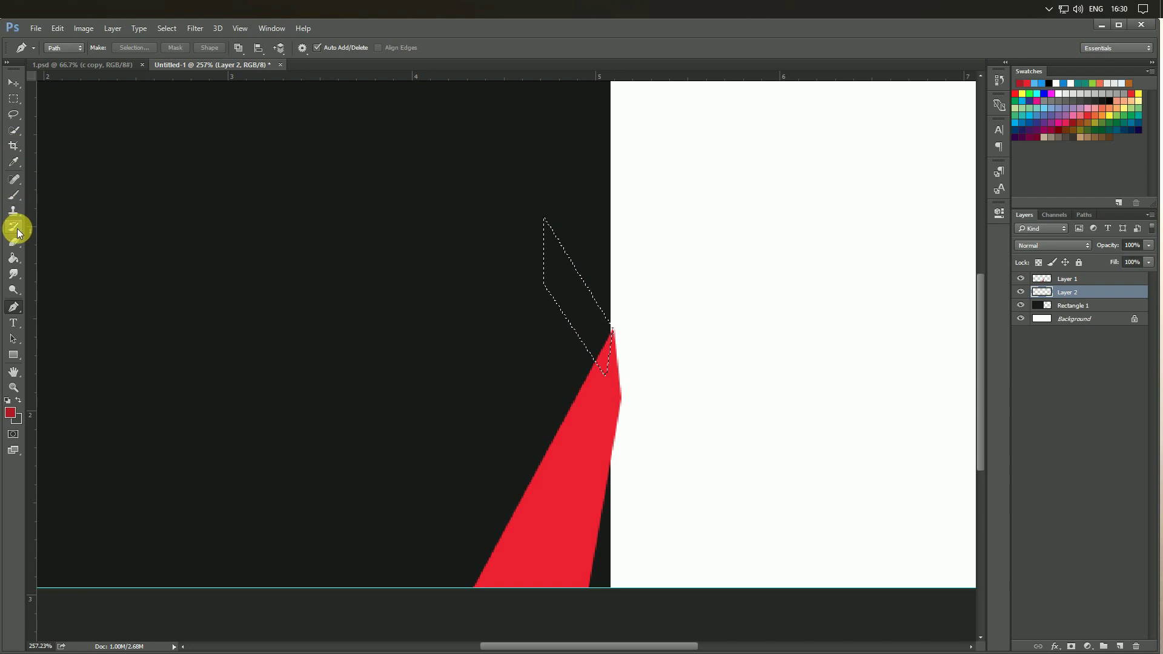
pyautogui.click(17, 260)
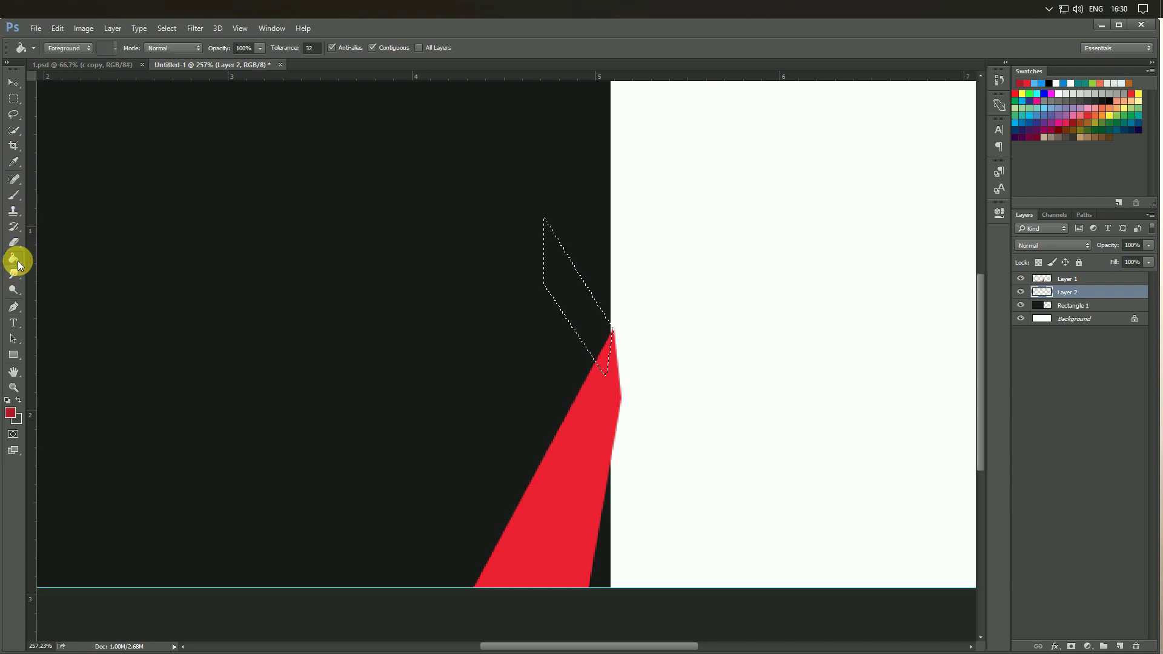
pyautogui.click(568, 305)
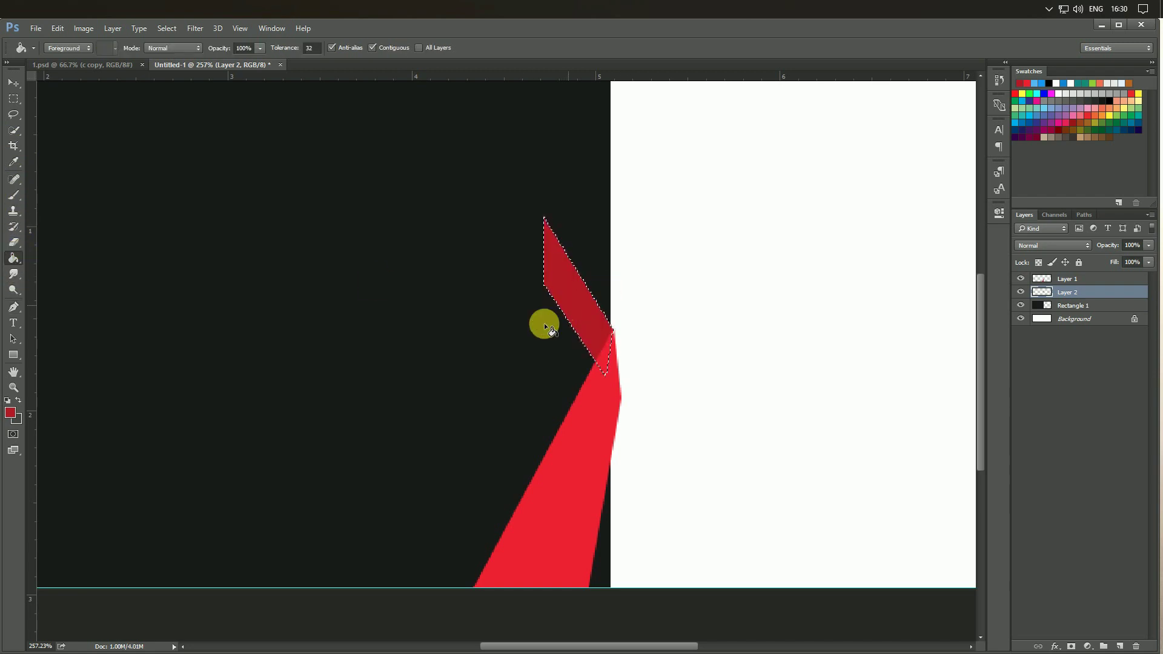
pyautogui.click(11, 417)
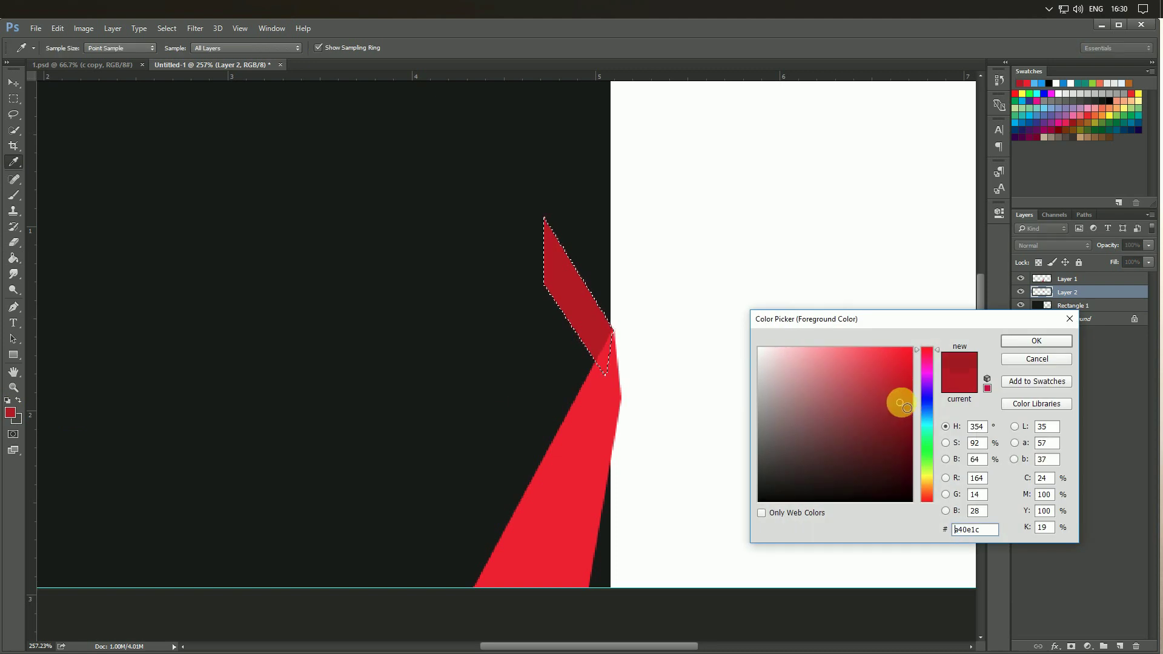
pyautogui.click(1037, 340)
pyautogui.click(587, 316)
pyautogui.hotkey('ctrl', 'd')
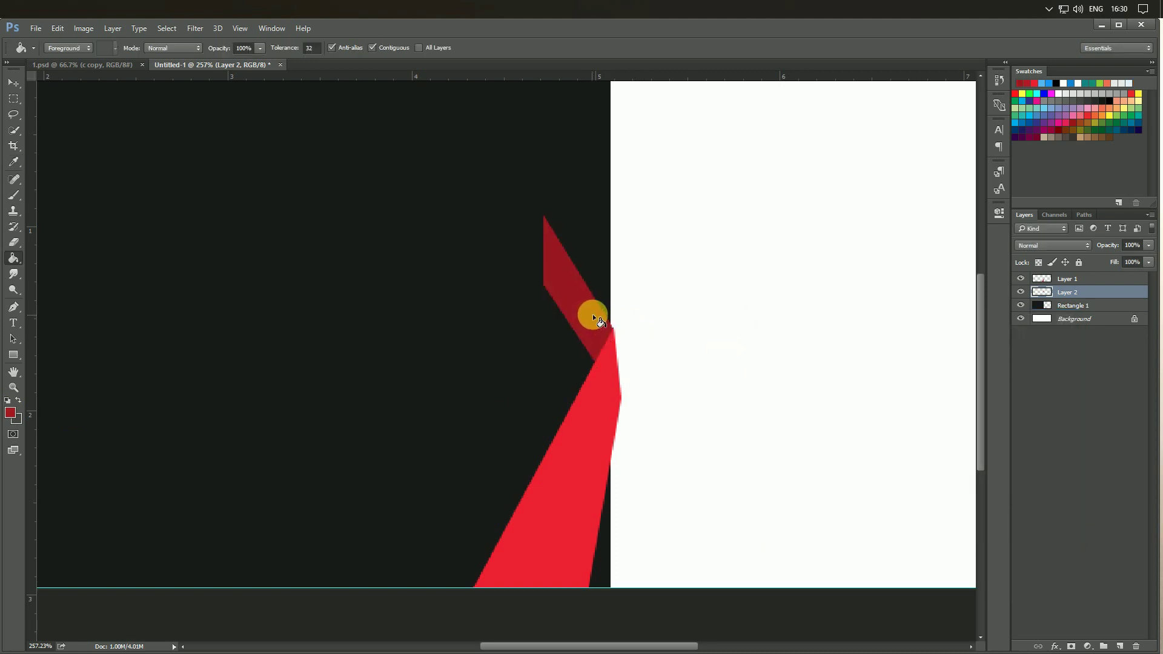
# Add another empty layer, Layer 3.
pyautogui.scroll(1, 652, 258)
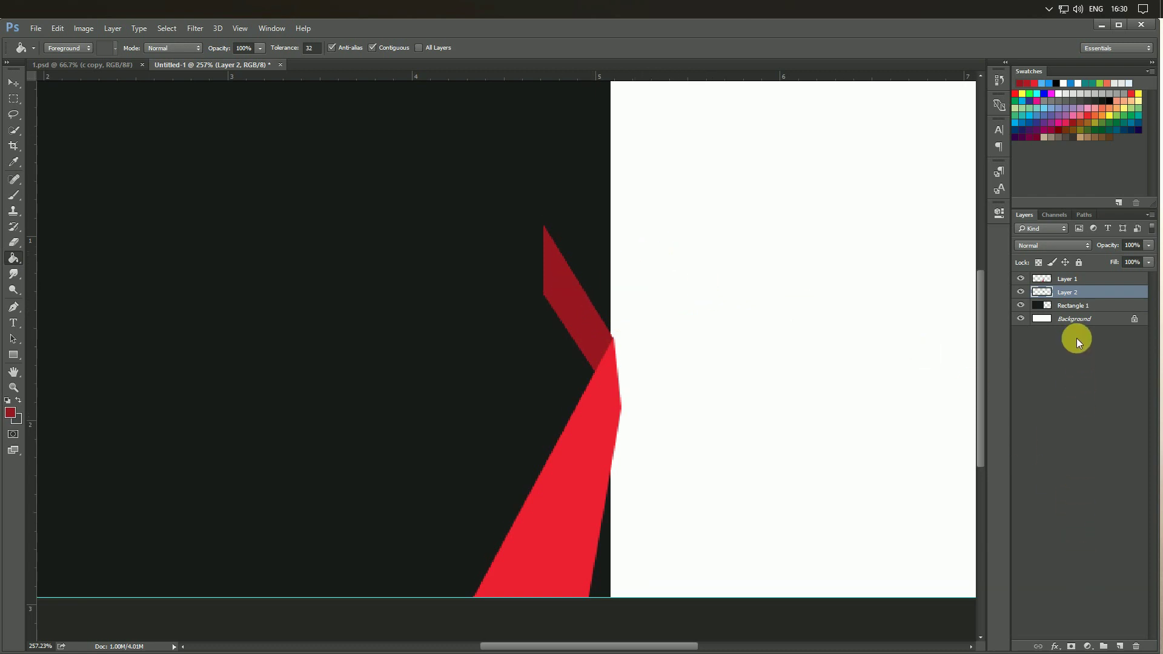
pyautogui.click(1119, 645)
pyautogui.scroll(5, 503, 362)
pyautogui.scroll(4, 504, 362)
# Select the upper ribbon piece from the dark fold's tip up to the white edge.
pyautogui.click(13, 307)
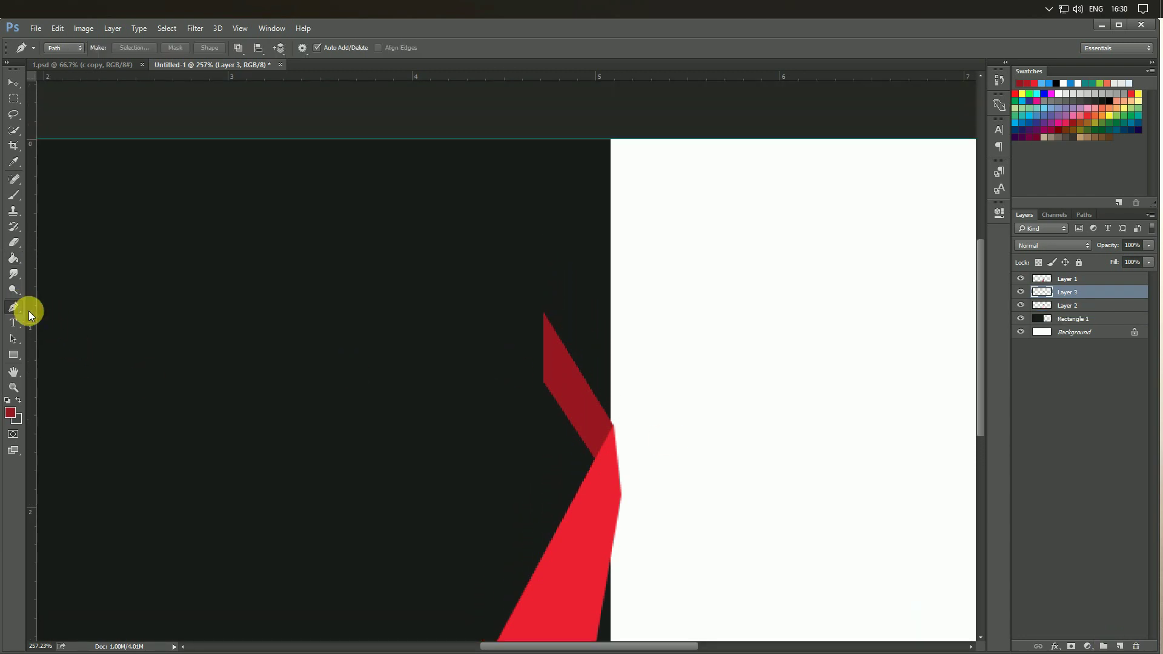
pyautogui.click(544, 314)
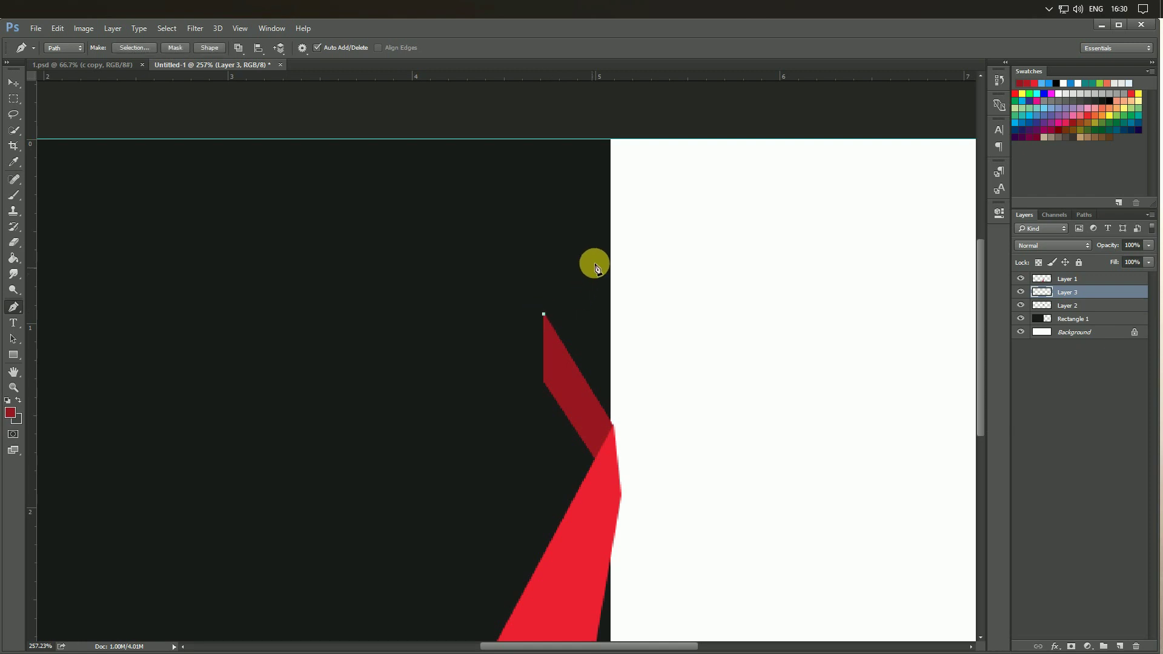
pyautogui.click(618, 215)
pyautogui.click(543, 314)
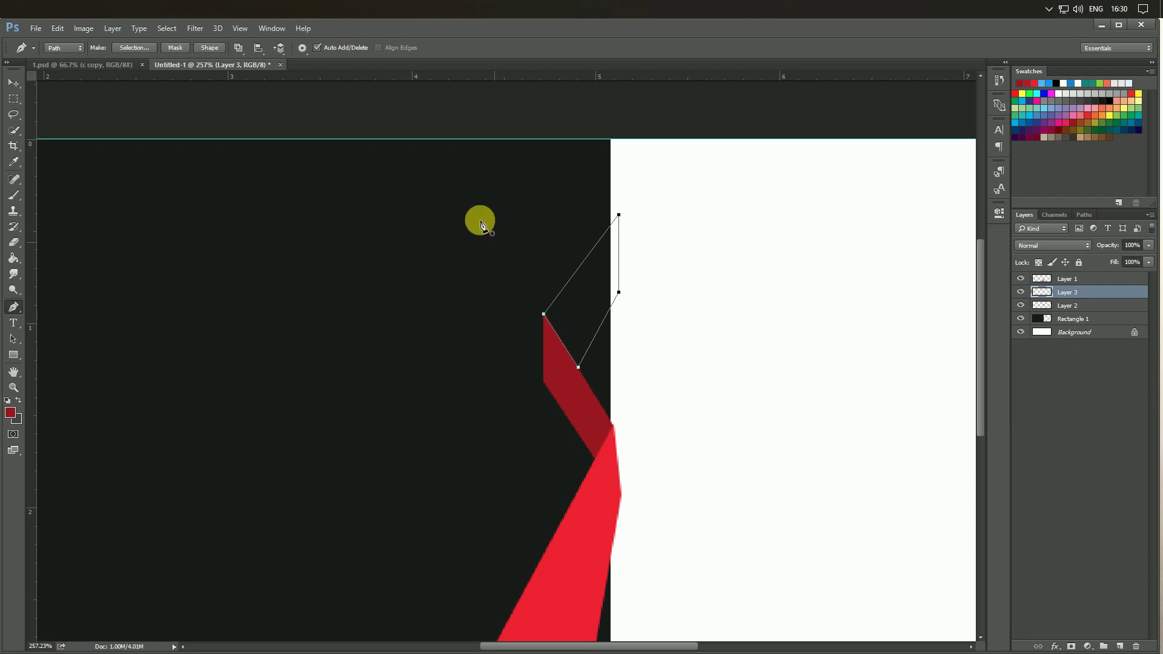
pyautogui.click(144, 48)
pyautogui.click(456, 188)
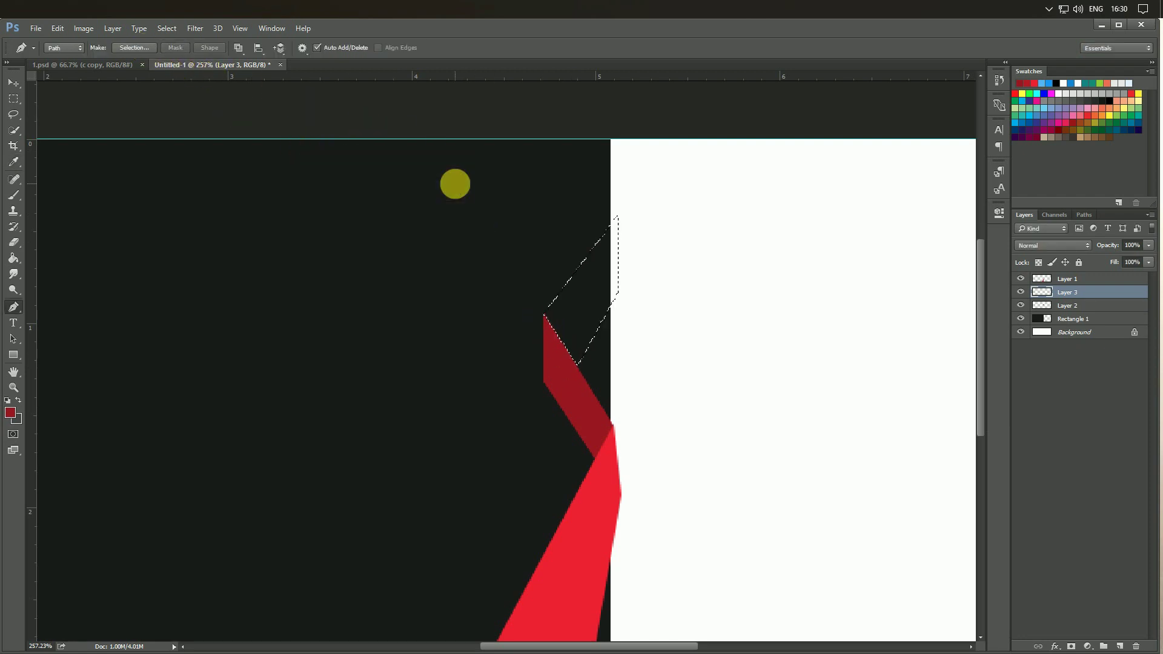
# Fill the selection with the bright red sampled from the canvas.
pyautogui.click(10, 413)
pyautogui.click(571, 537)
pyautogui.doubleClick(993, 530)
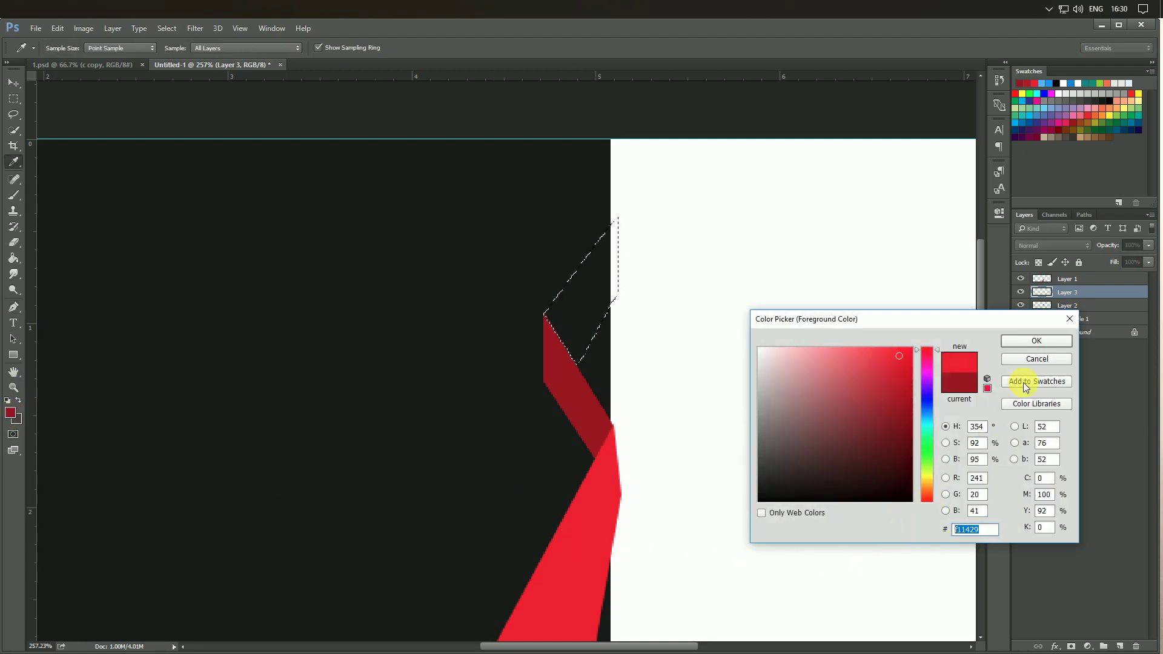
pyautogui.click(1034, 343)
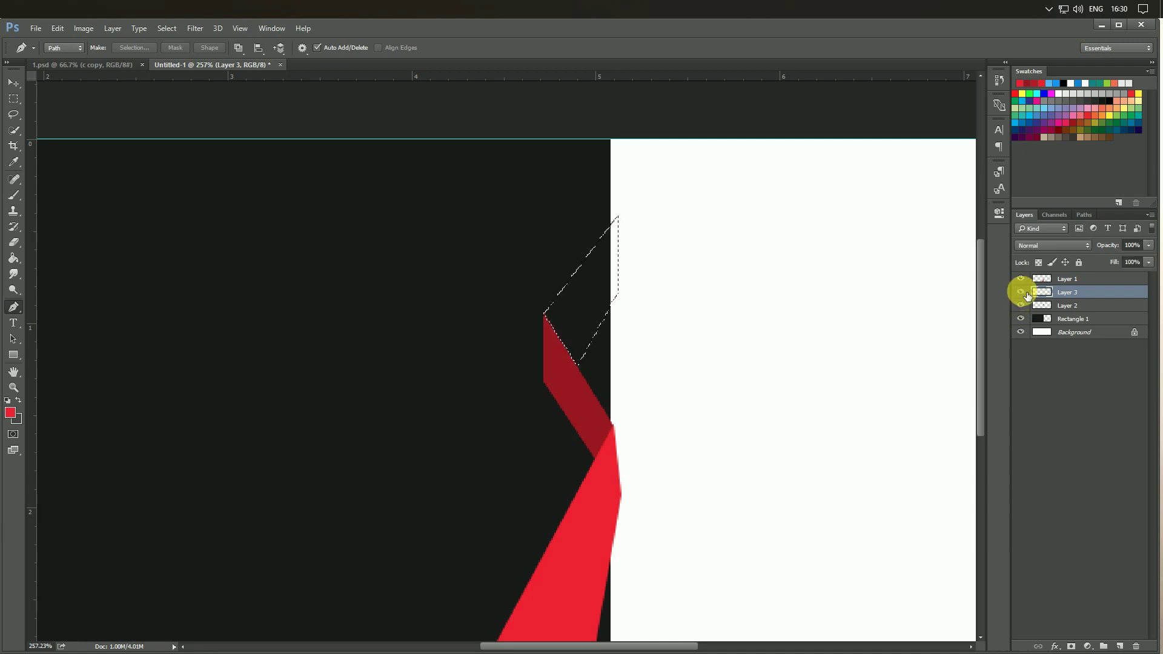
pyautogui.click(20, 257)
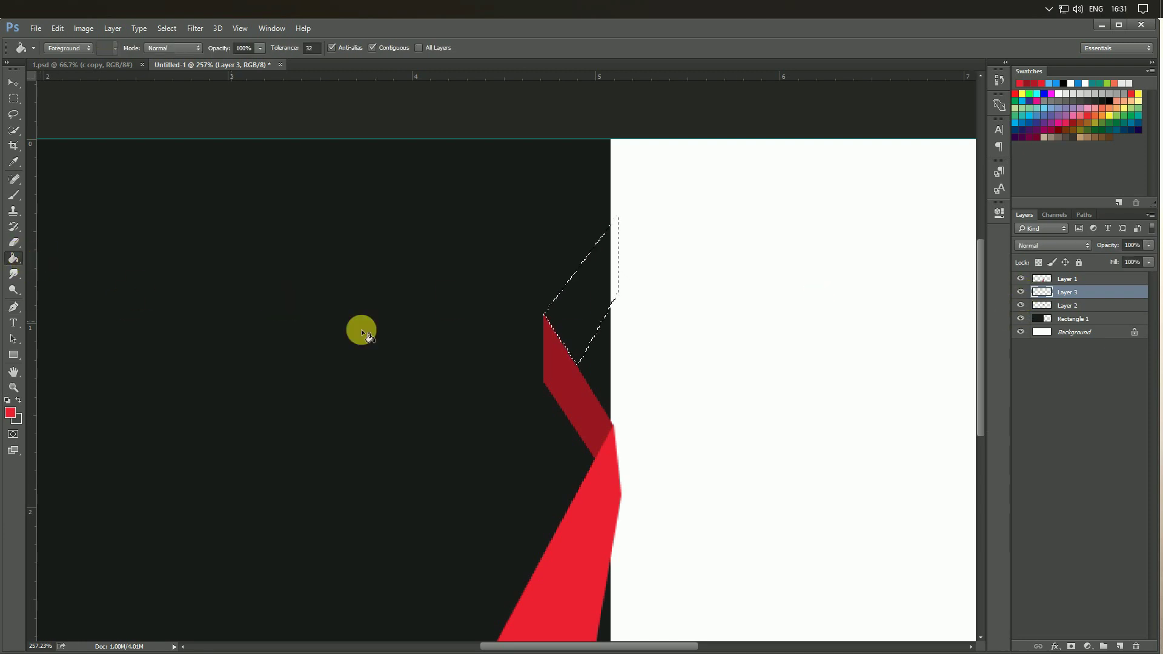
pyautogui.click(576, 311)
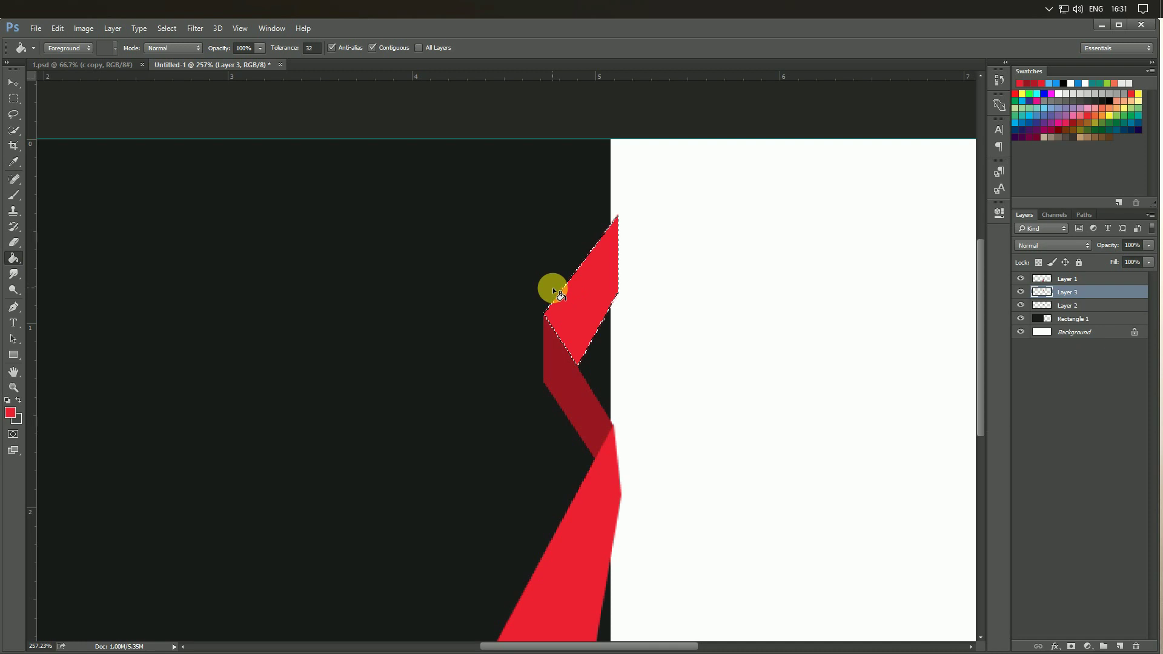
# Deselect the bright red piece and add empty Layer 4.
pyautogui.hotkey('ctrl', 'd')
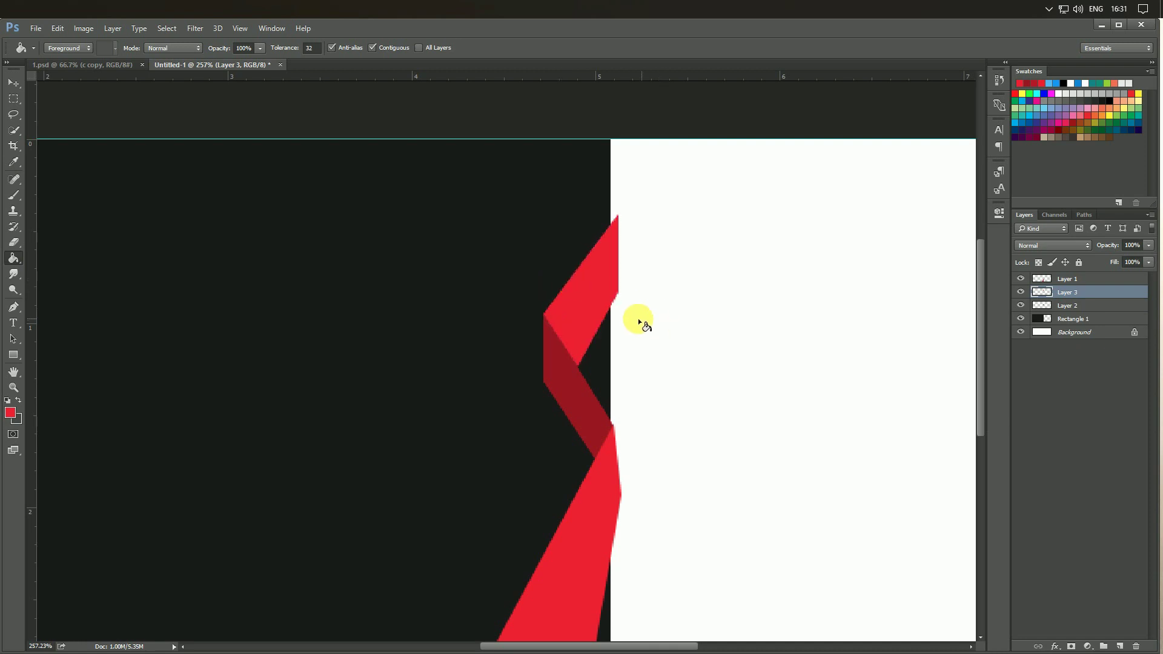
pyautogui.scroll(2, 641, 255)
pyautogui.scroll(1, 641, 256)
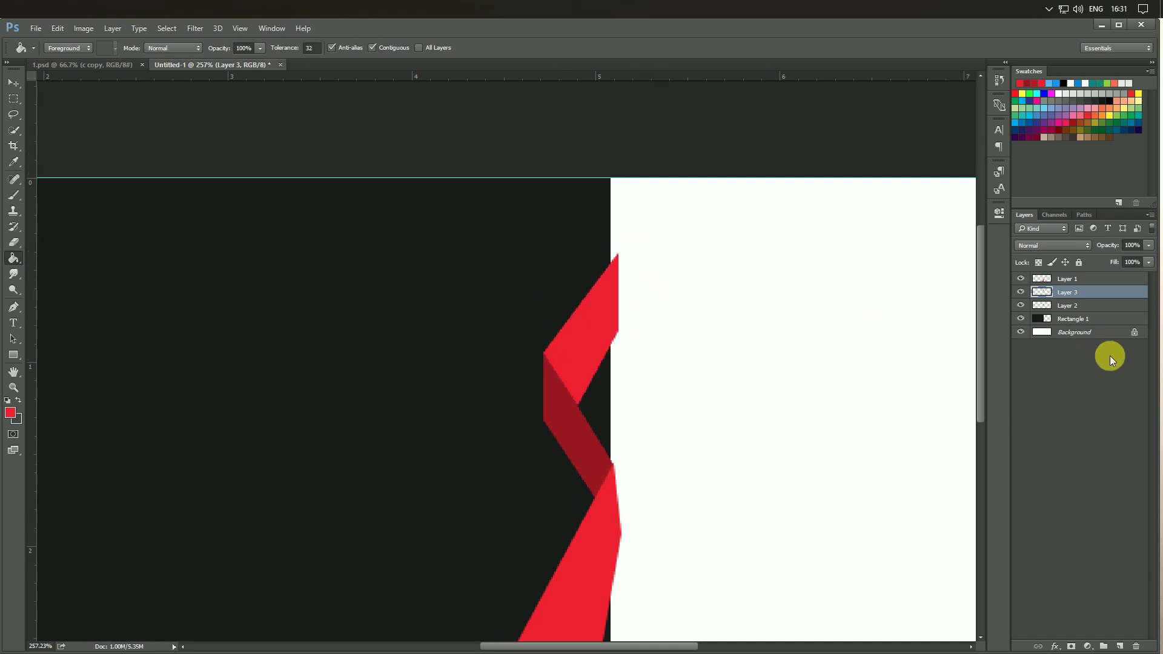
pyautogui.click(1126, 647)
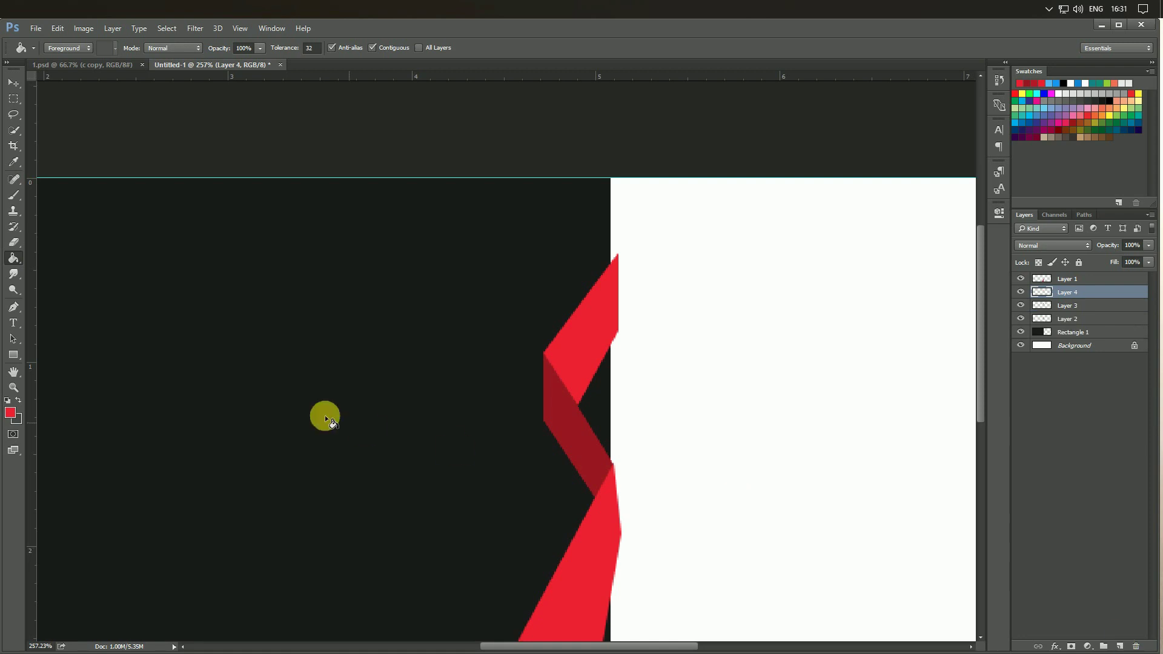
# Select a fold shape running from the ribbon's top corner to the banner's top edge.
pyautogui.click(13, 308)
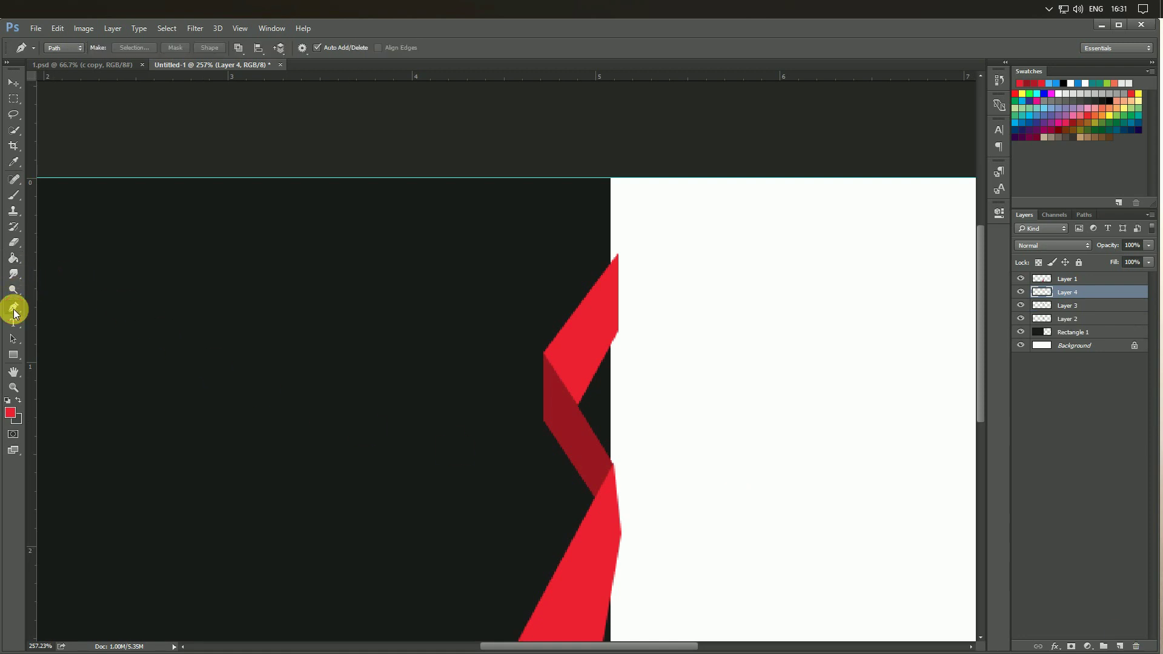
pyautogui.click(618, 254)
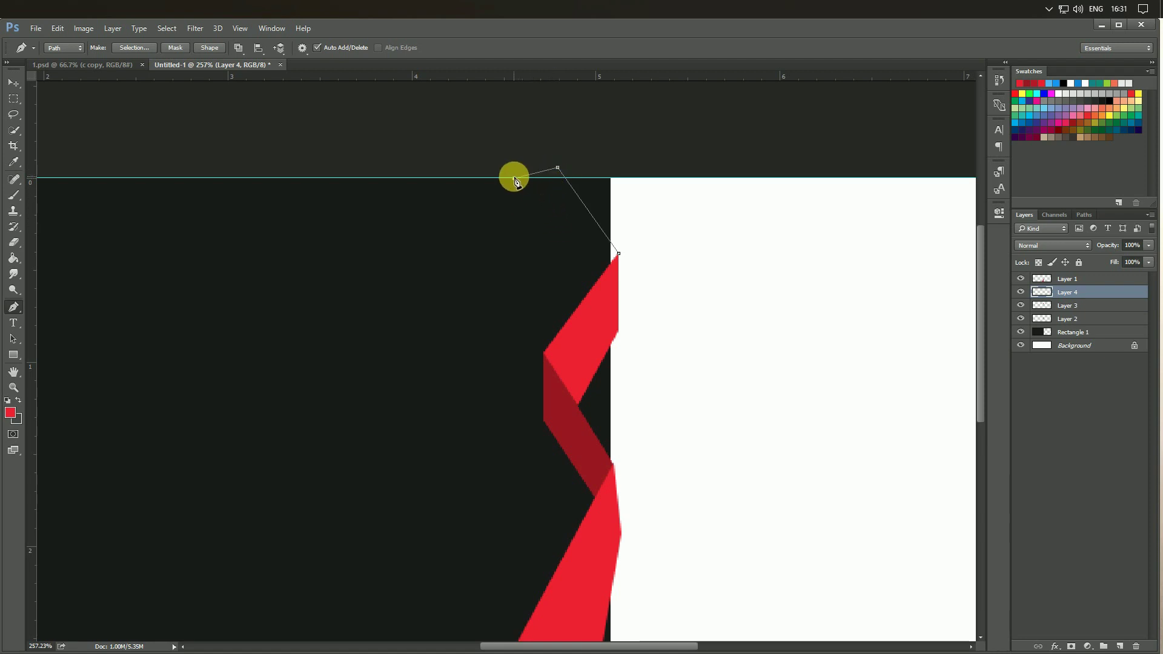
pyautogui.click(598, 302)
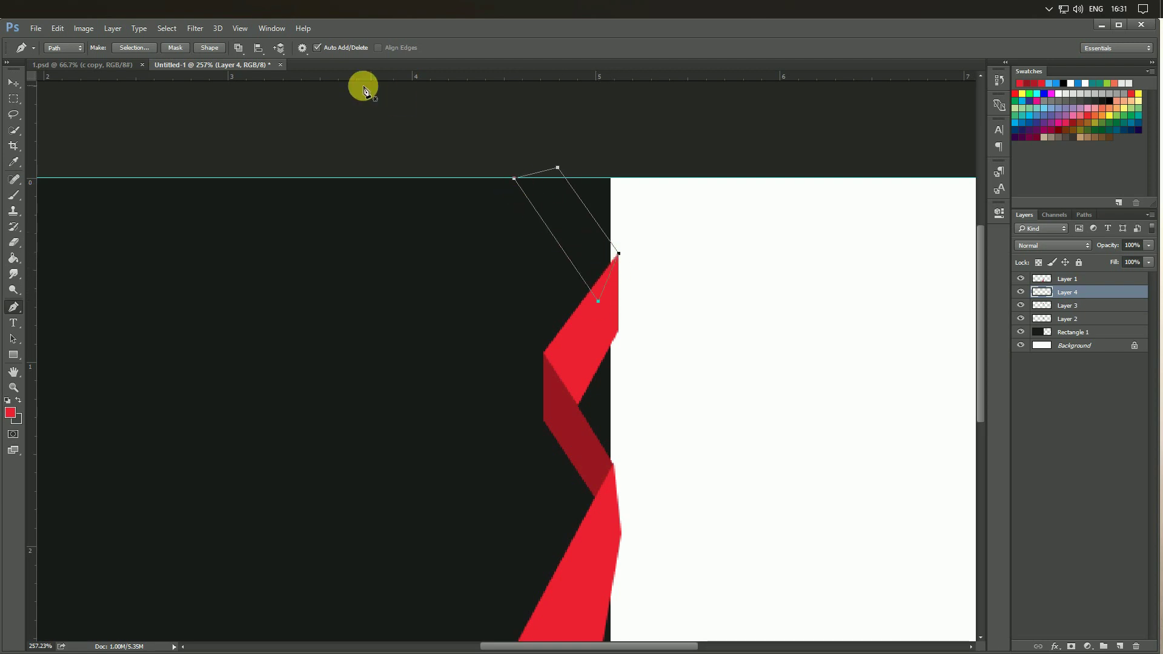
pyautogui.click(130, 48)
pyautogui.click(442, 189)
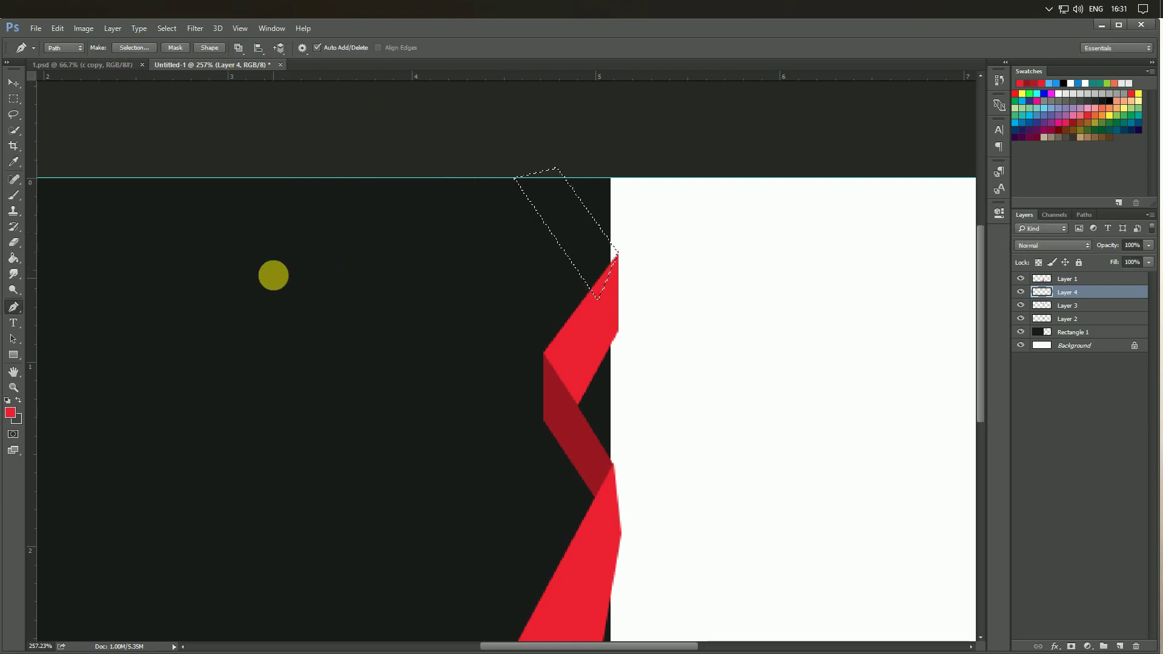
# Fill the fold dark red #9c0b19, deselect, and move Layer 4 below Layer 3.
pyautogui.click(10, 410)
pyautogui.click(555, 410)
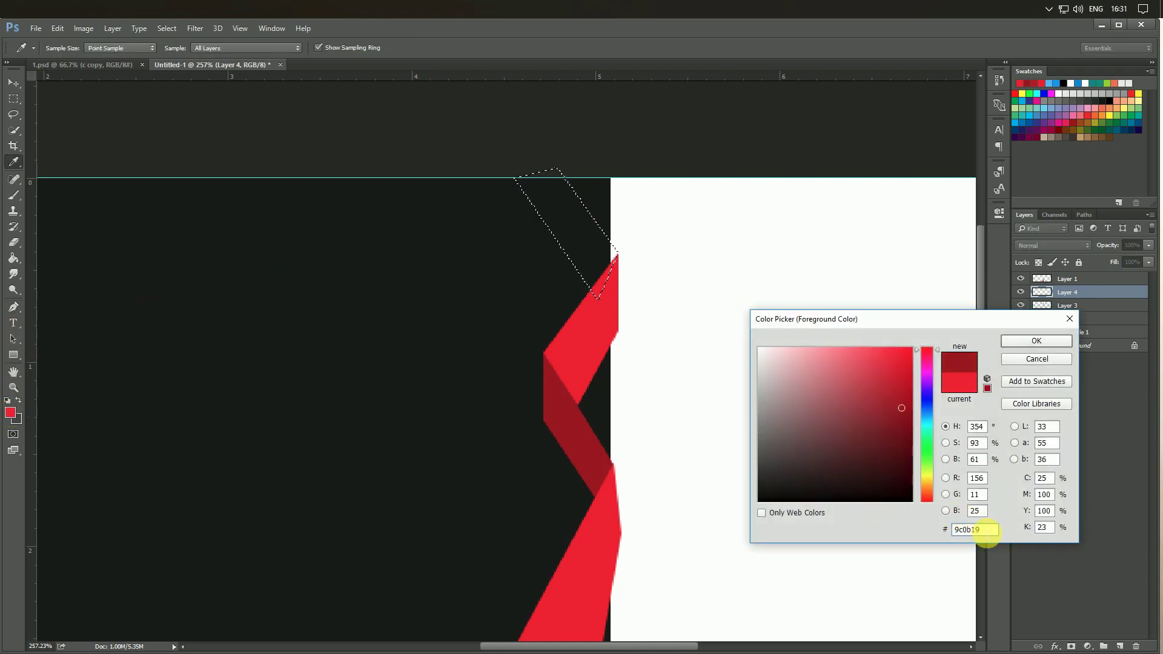
pyautogui.click(1015, 343)
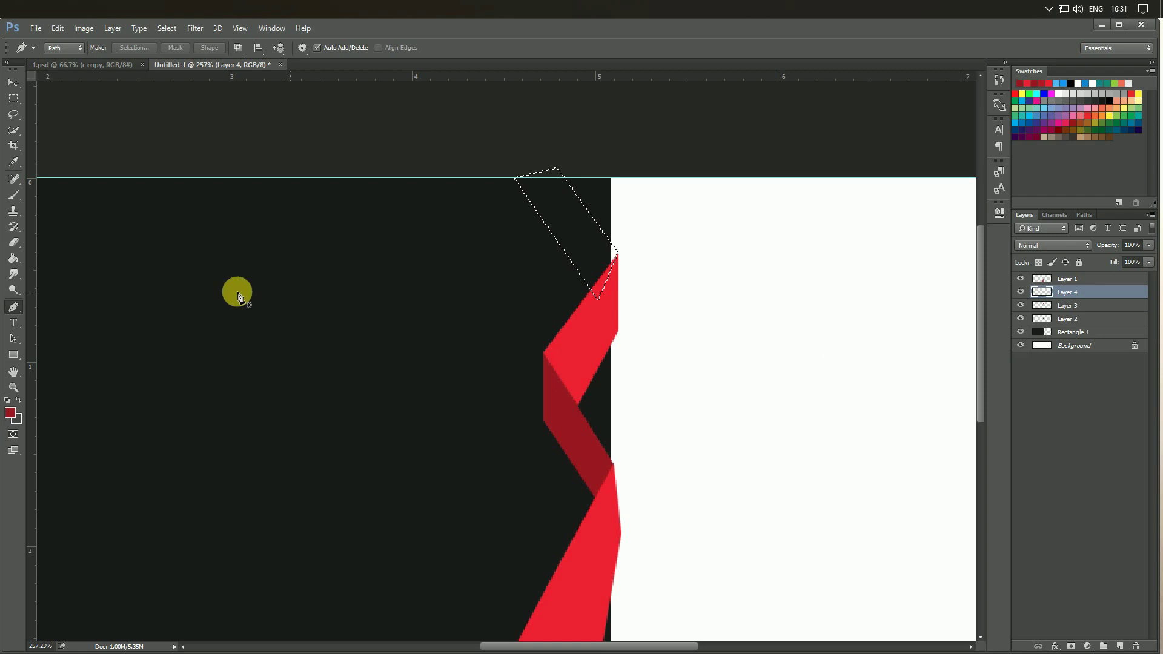
pyautogui.click(15, 258)
pyautogui.click(562, 225)
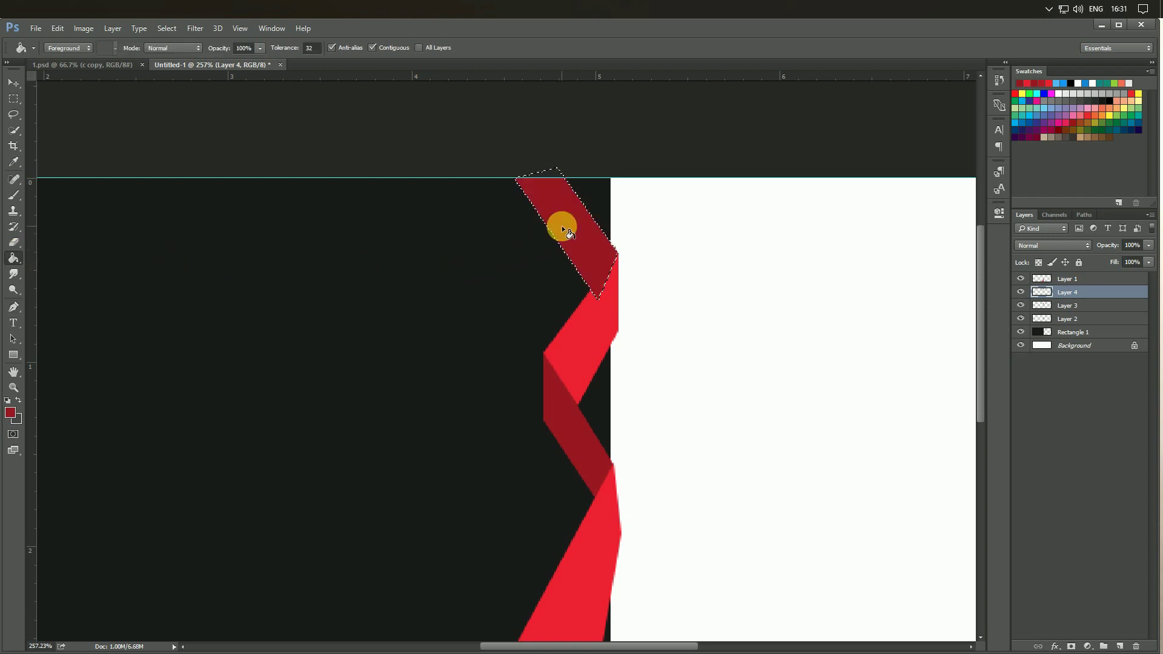
pyautogui.click(166, 29)
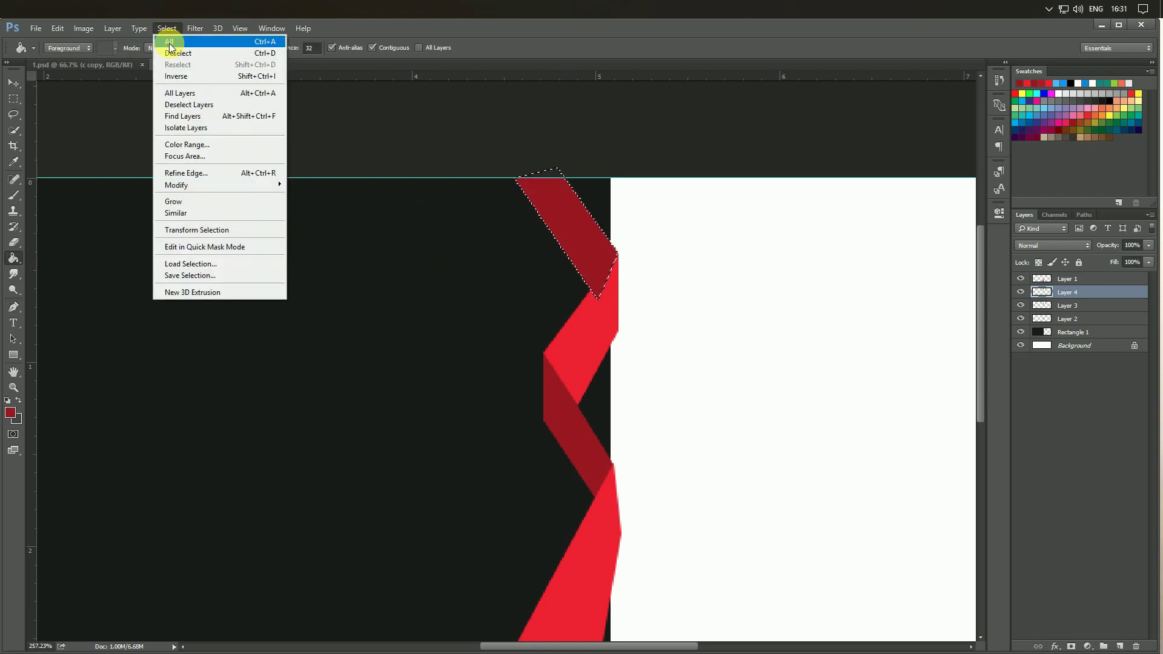
pyautogui.click(171, 54)
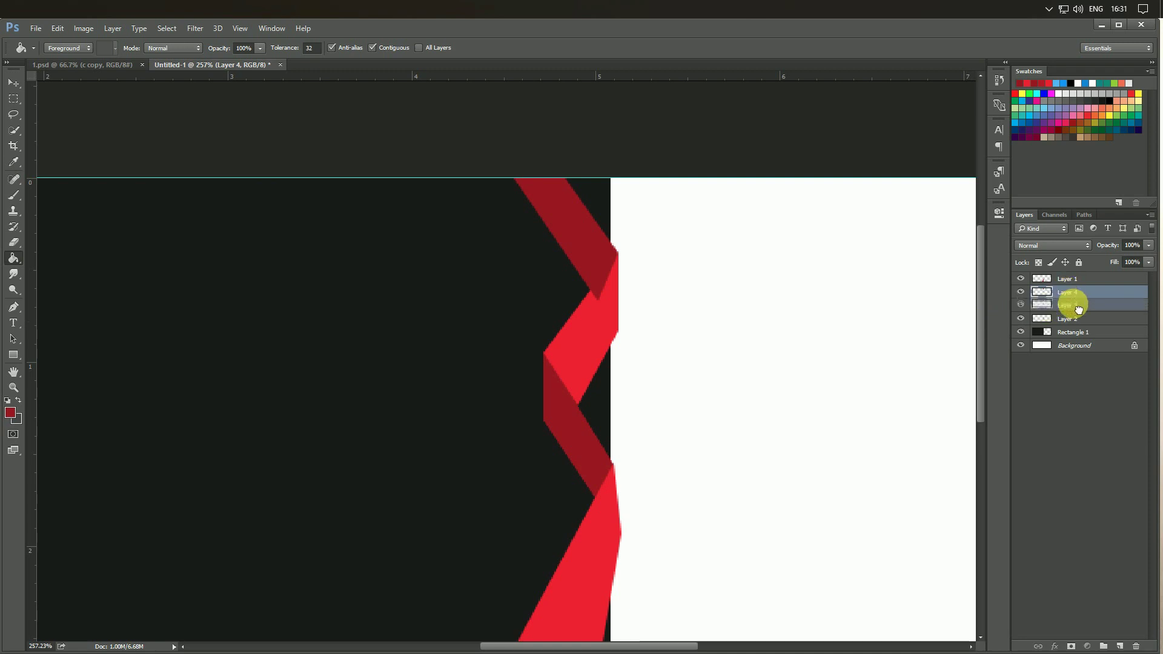
pyautogui.moveTo(1067, 300); pyautogui.dragTo(1080, 313)
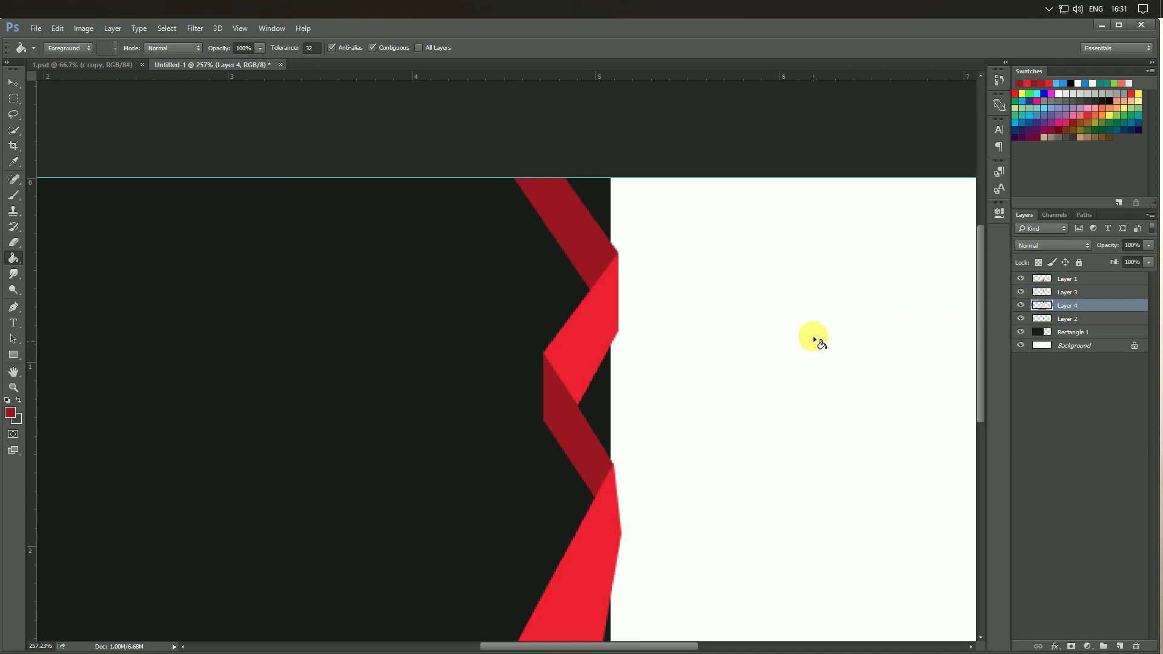
pyautogui.scroll(-1, 736, 371)
# On Rectangle 1, trace a path along the zig-zag ribbon enclosing the area to its right.
pyautogui.scroll(-2, 739, 373)
pyautogui.scroll(-1, 740, 374)
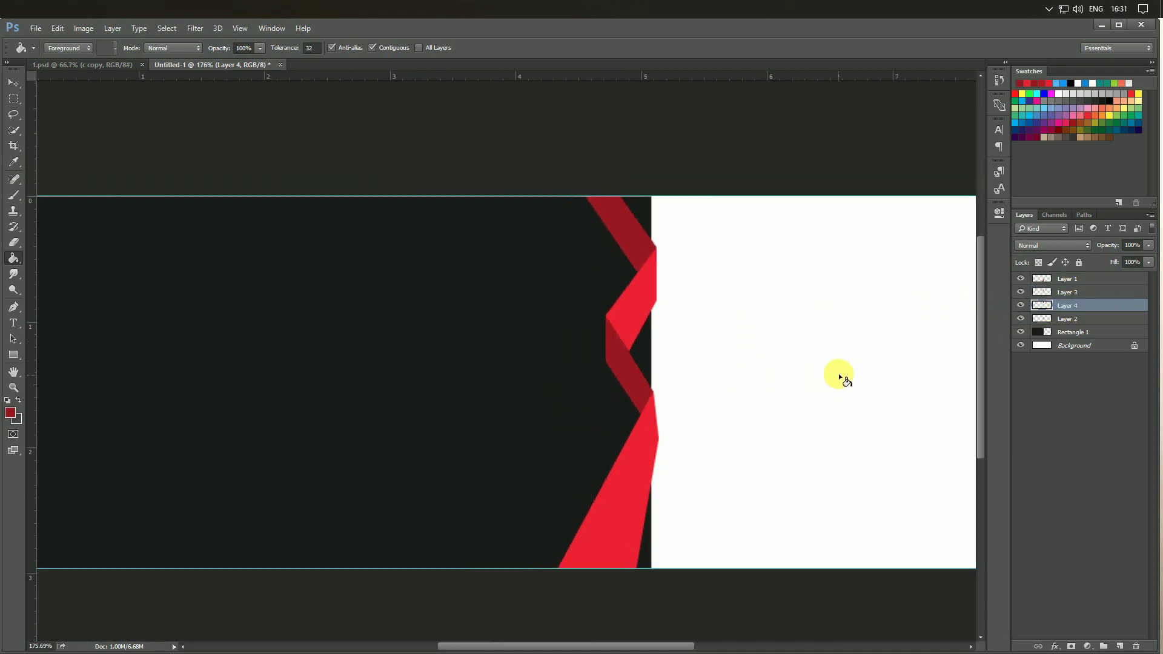
pyautogui.click(1072, 332)
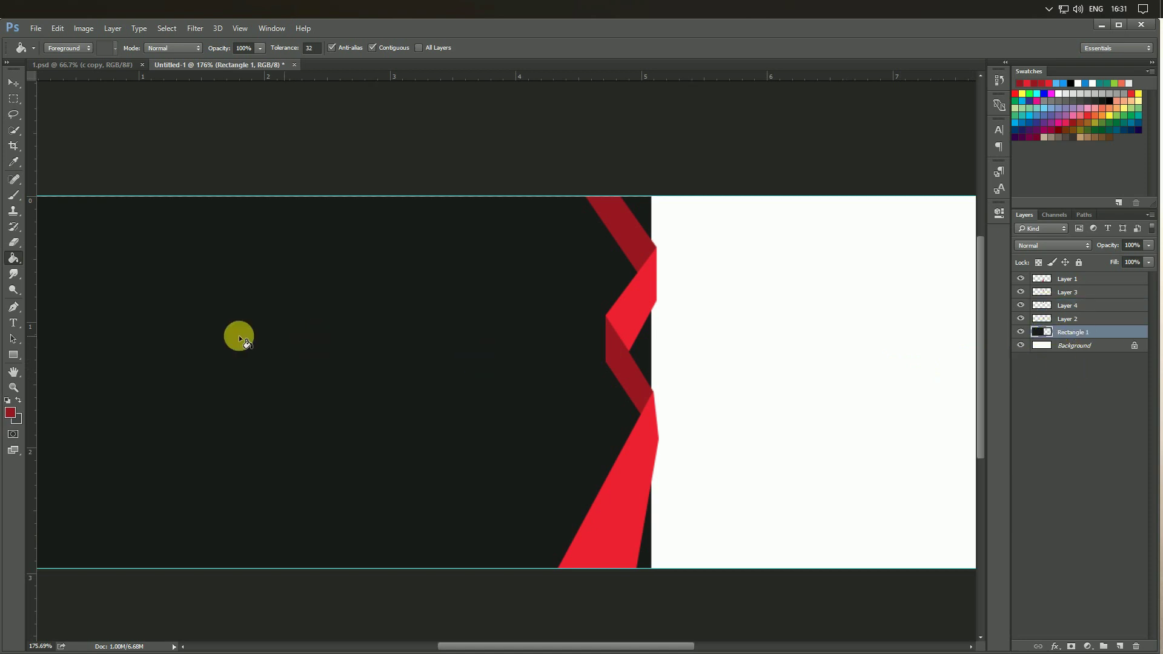
pyautogui.click(13, 307)
pyautogui.click(600, 563)
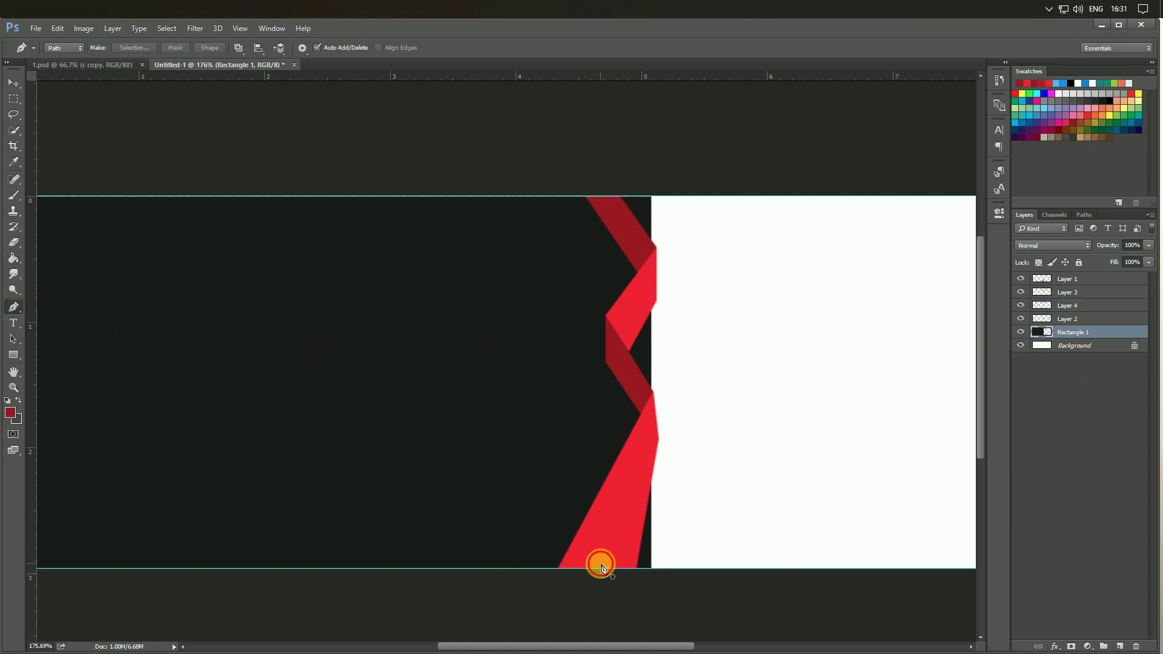
pyautogui.click(621, 356)
pyautogui.click(651, 281)
pyautogui.moveTo(600, 186); pyautogui.dragTo(721, 160)
pyautogui.click(728, 373)
pyautogui.click(756, 474)
pyautogui.click(731, 569)
pyautogui.click(614, 601)
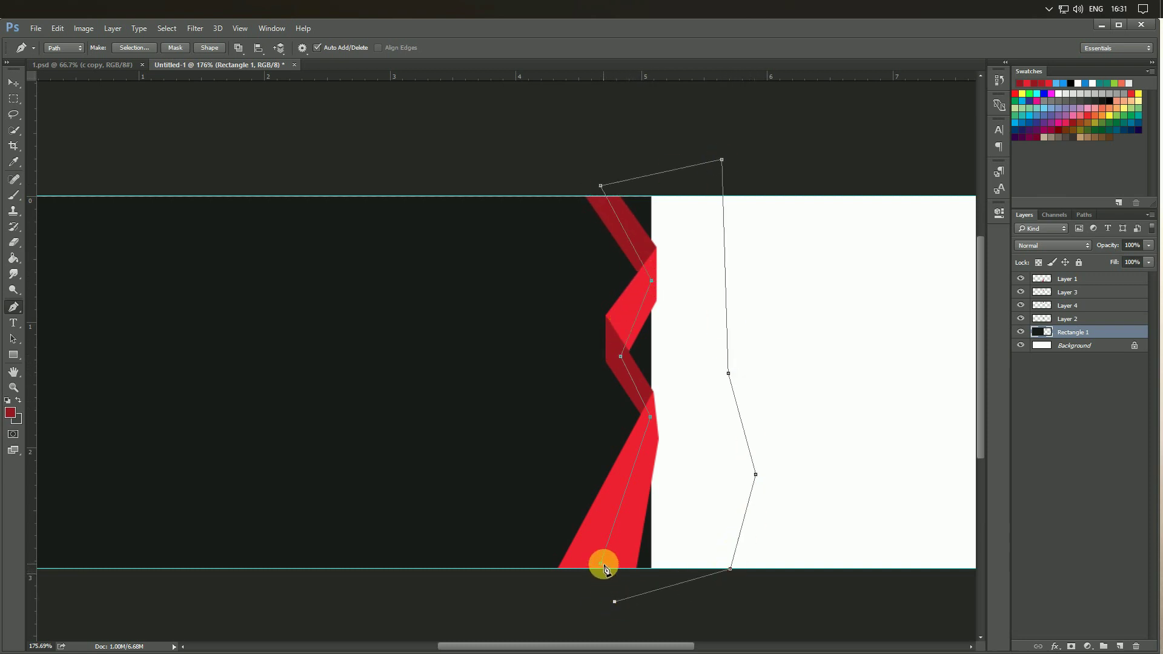
# Turn the path into a selection and cut that dark area away.
pyautogui.click(134, 47)
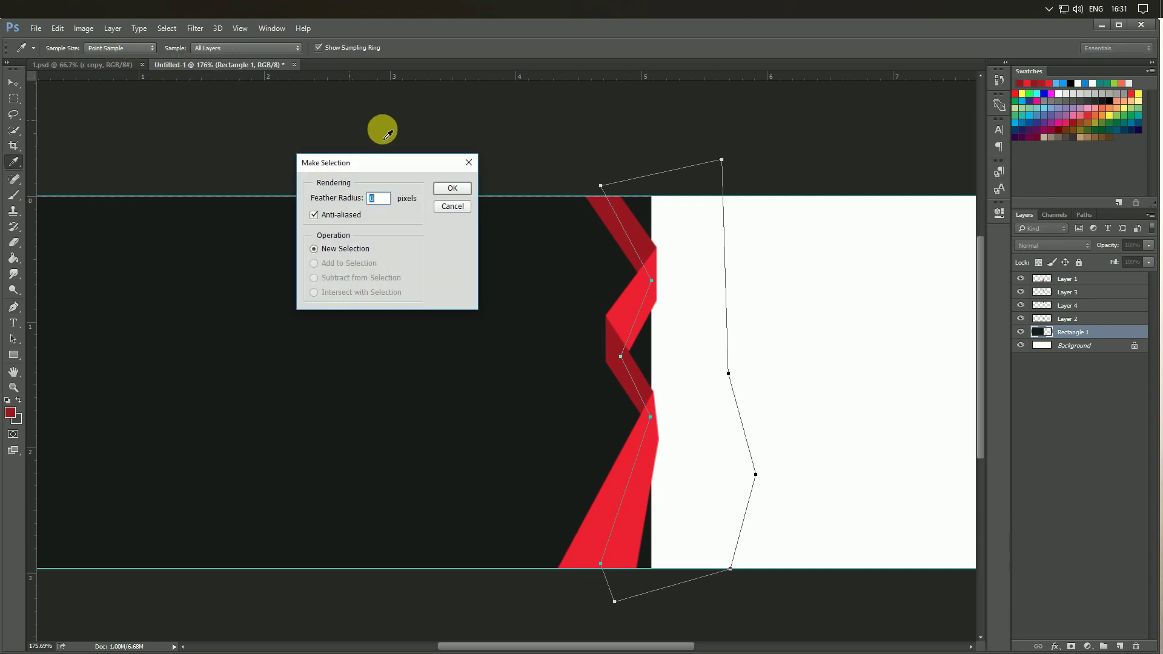
pyautogui.click(453, 191)
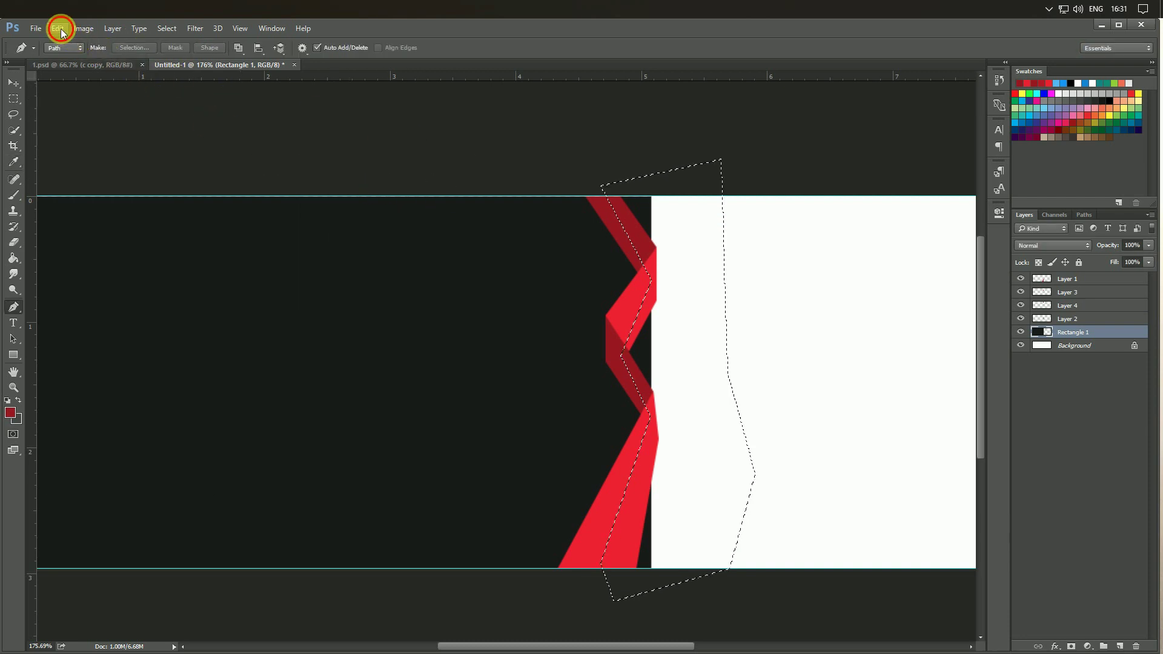
pyautogui.click(58, 29)
pyautogui.click(65, 98)
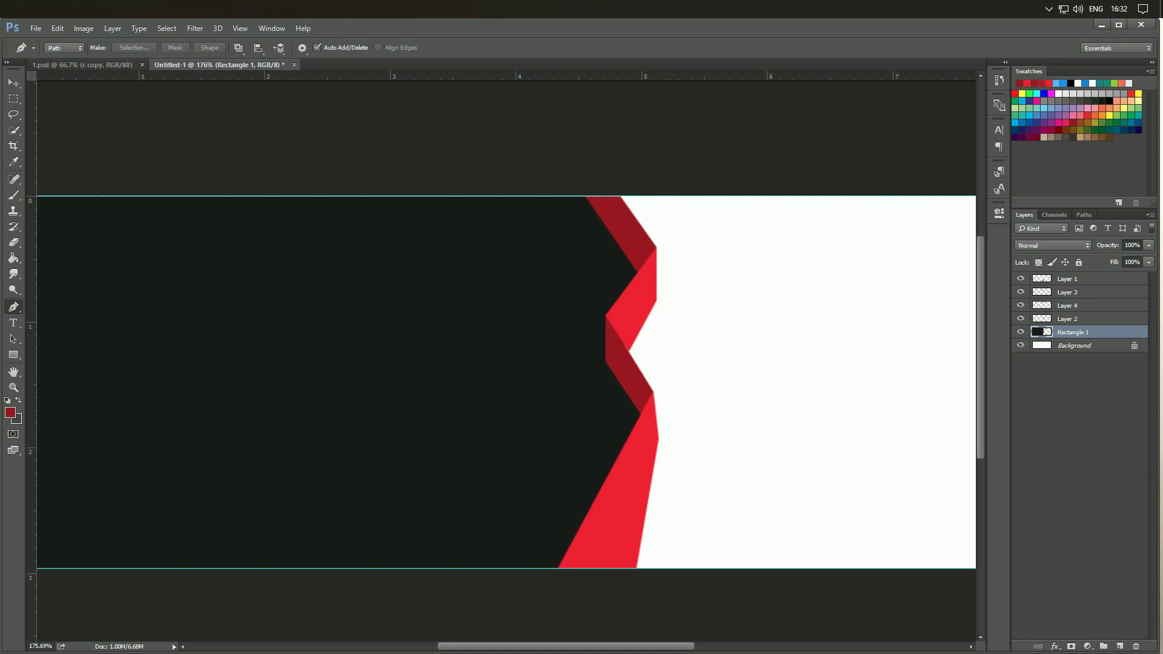
pyautogui.hotkey('alt', 'Tab')
# Place wallpaper.jpg on the banner's right side with its top edge on the top guide.
pyautogui.moveTo(746, 419); pyautogui.dragTo(740, 249)
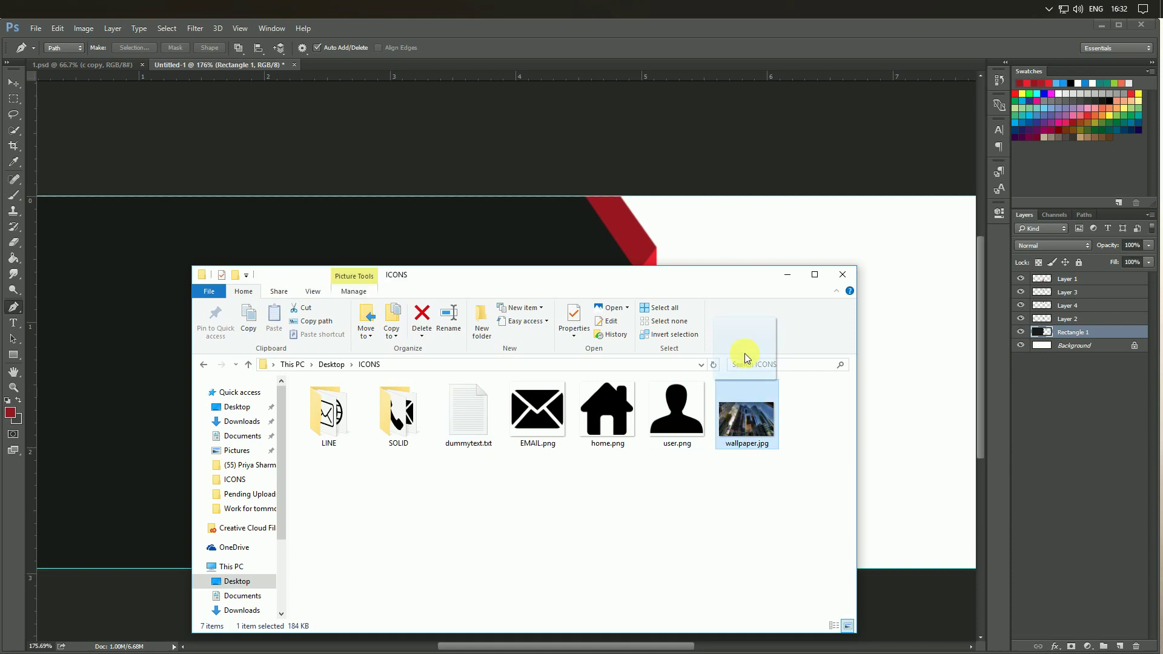
pyautogui.moveTo(685, 380)
pyautogui.mouseDown()
pyautogui.moveTo(799, 418)
pyautogui.moveTo(751, 407)
pyautogui.mouseUp()
pyautogui.press('Return')
pyautogui.press('p')
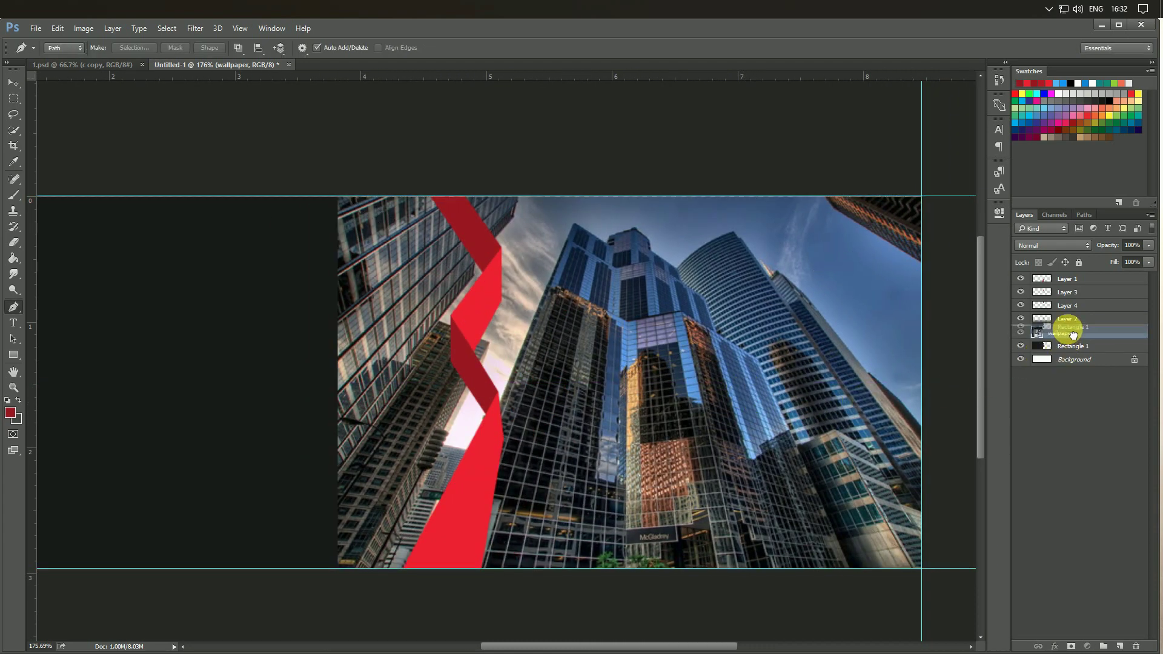
# Move the wallpaper layer beneath Rectangle 1, convert it to Black & White, and select the four ribbon layers.
pyautogui.moveTo(1066, 353); pyautogui.dragTo(1064, 332)
pyautogui.click(1072, 351)
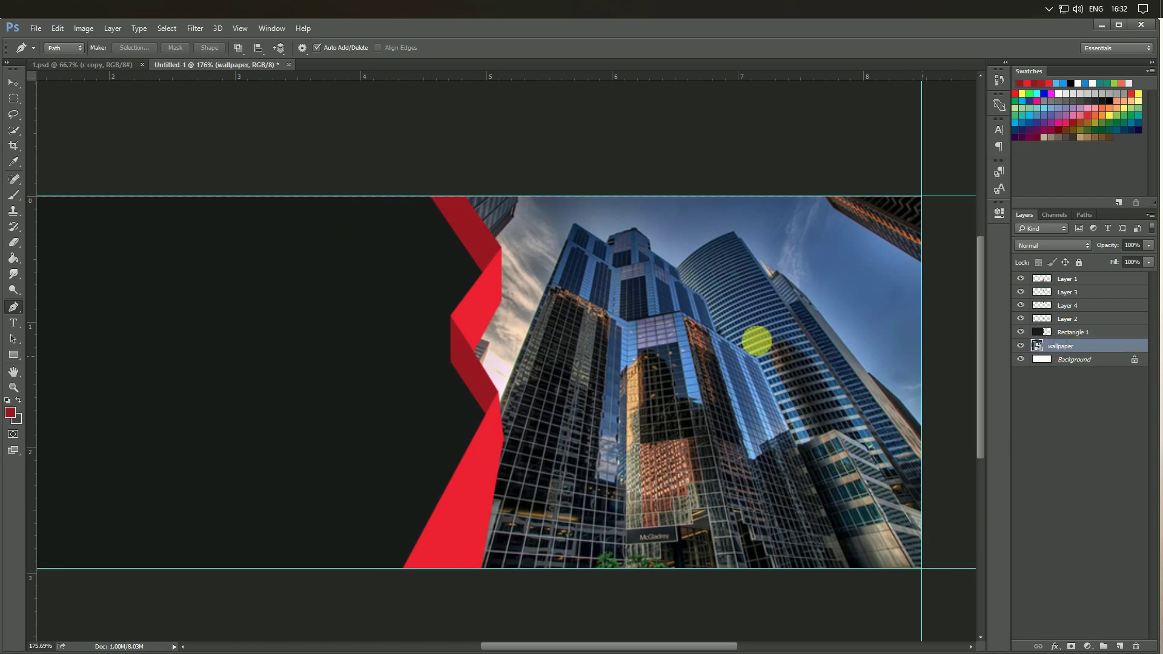
pyautogui.click(80, 29)
pyautogui.moveTo(276, 173)
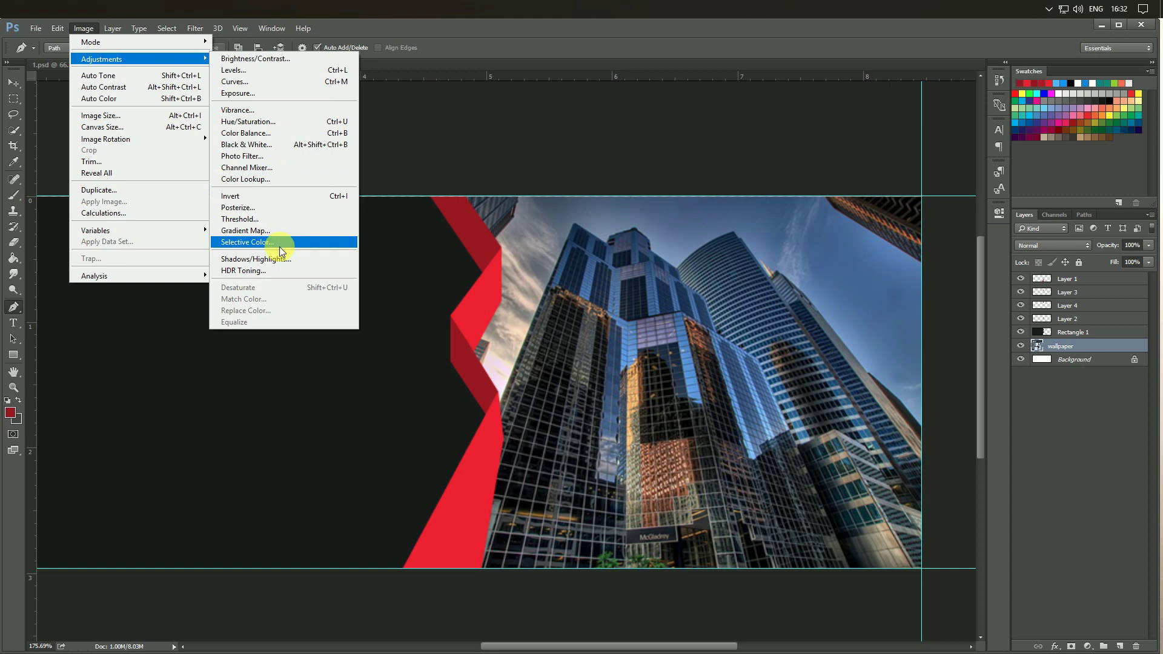
pyautogui.click(282, 146)
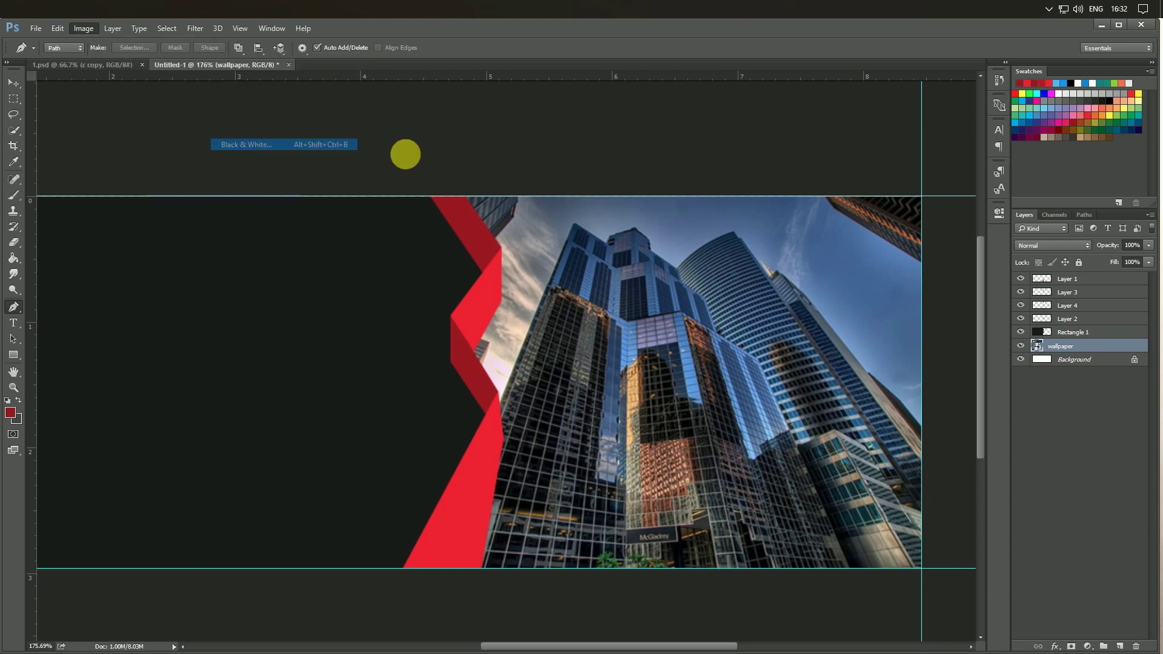
pyautogui.click(809, 167)
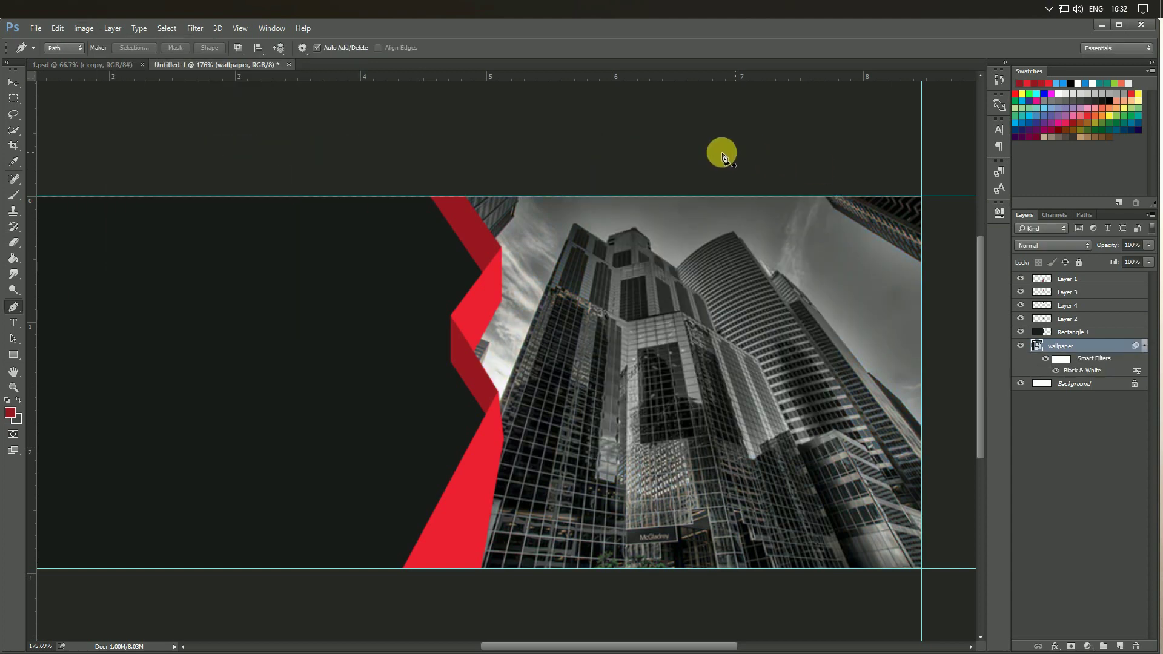
pyautogui.click(1073, 318)
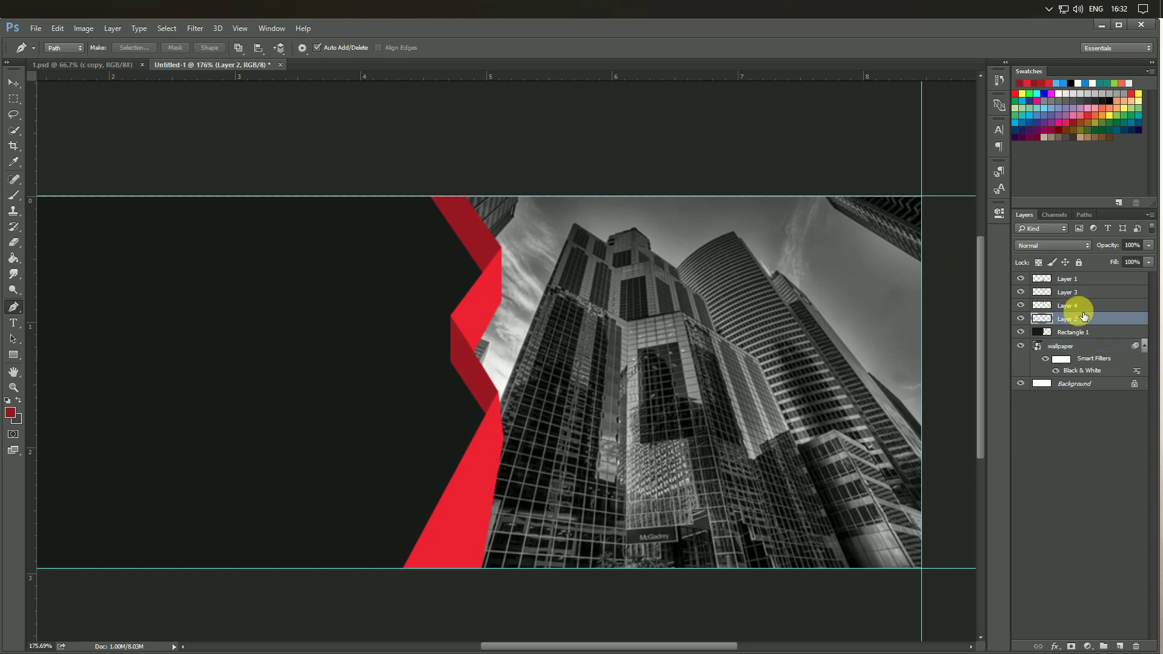
pyautogui.keyDown('shift'); pyautogui.click(1072, 279); pyautogui.keyUp('shift')
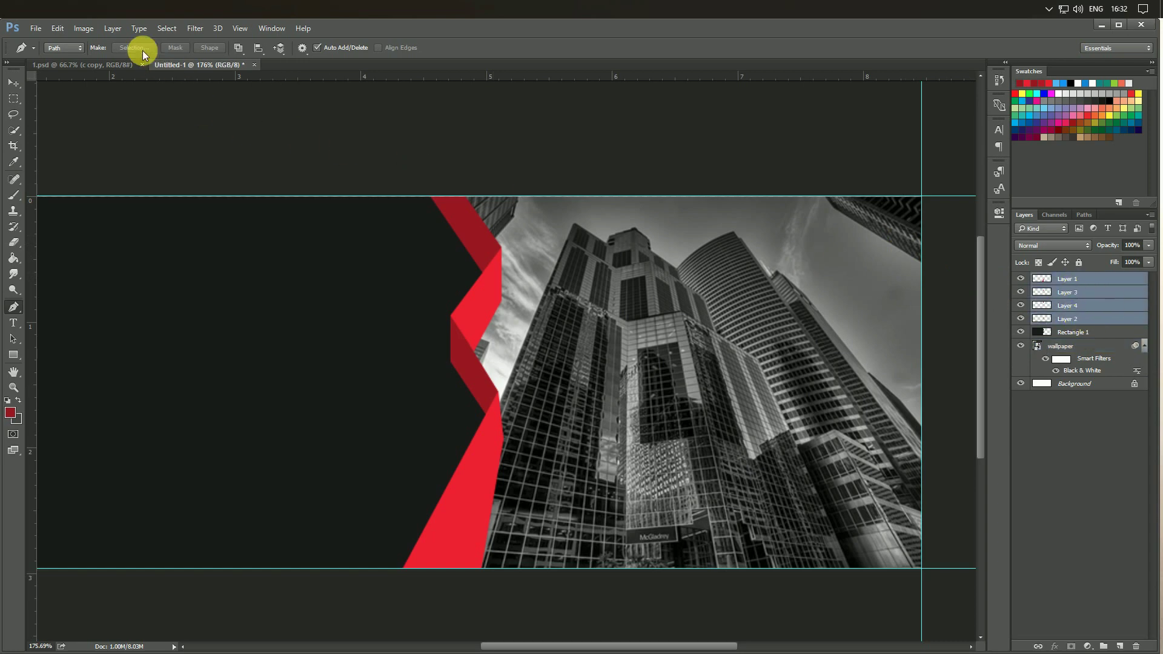
# Group the four ribbon layers from the Layer menu and rename the group Ribbon.
pyautogui.click(113, 29)
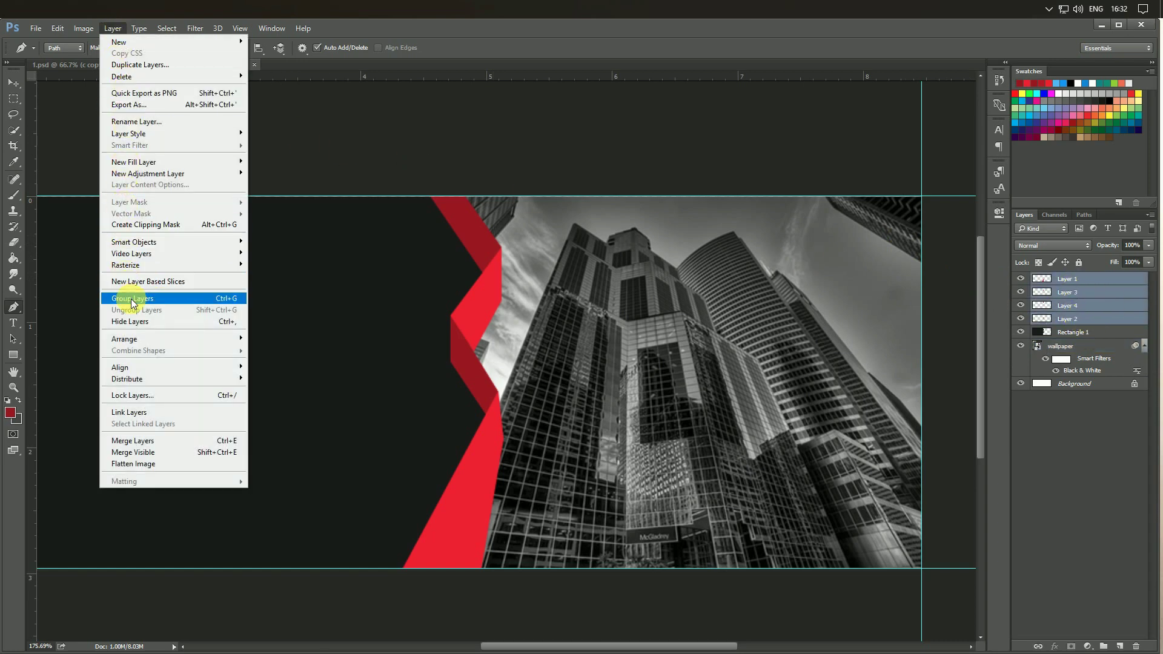
pyautogui.click(140, 300)
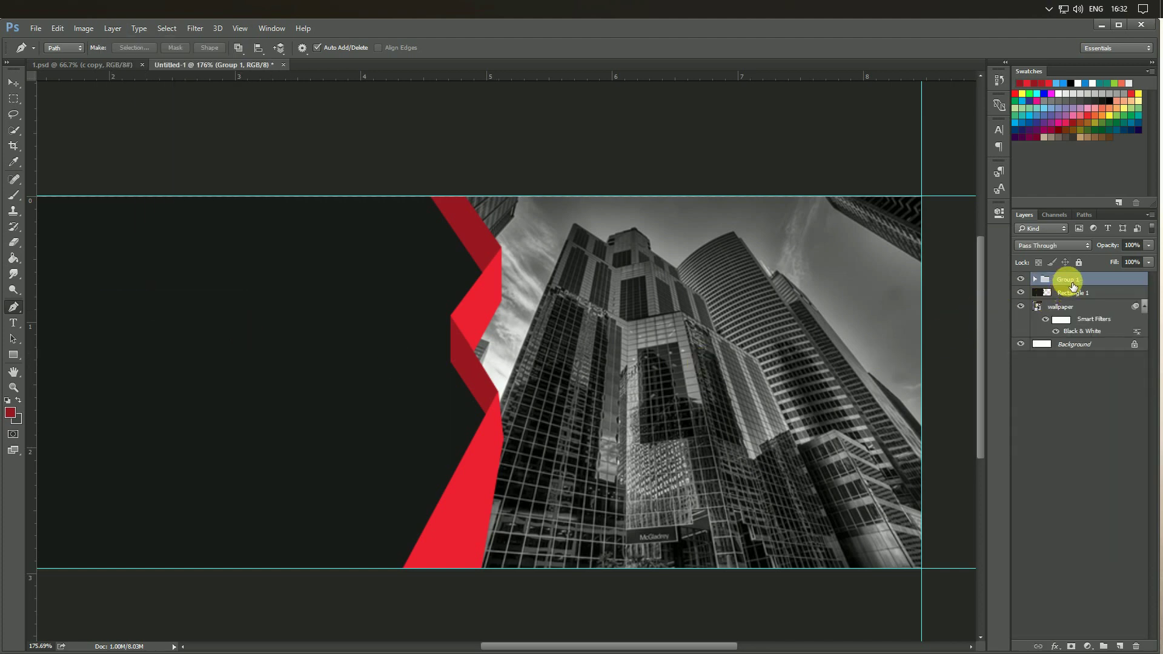
pyautogui.doubleClick(1059, 286)
pyautogui.write('Ribbon')
# Duplicate the Ribbon group and move the copy toward the banner's right edge.
pyautogui.rightClick(1104, 285)
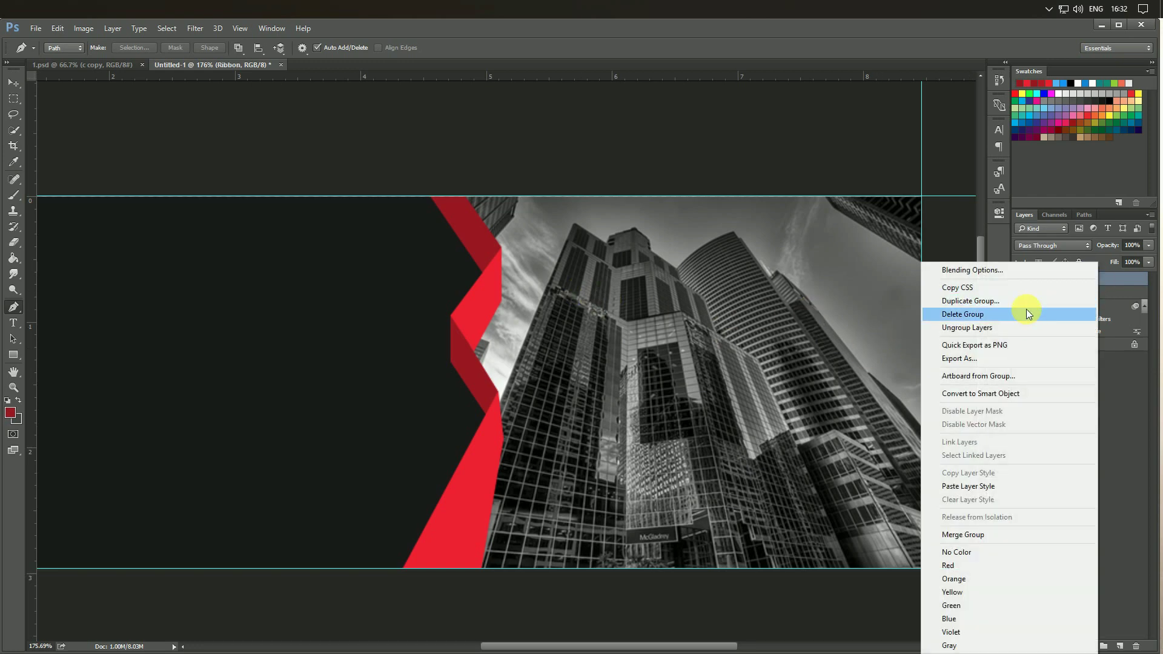
pyautogui.click(1026, 304)
pyautogui.click(493, 198)
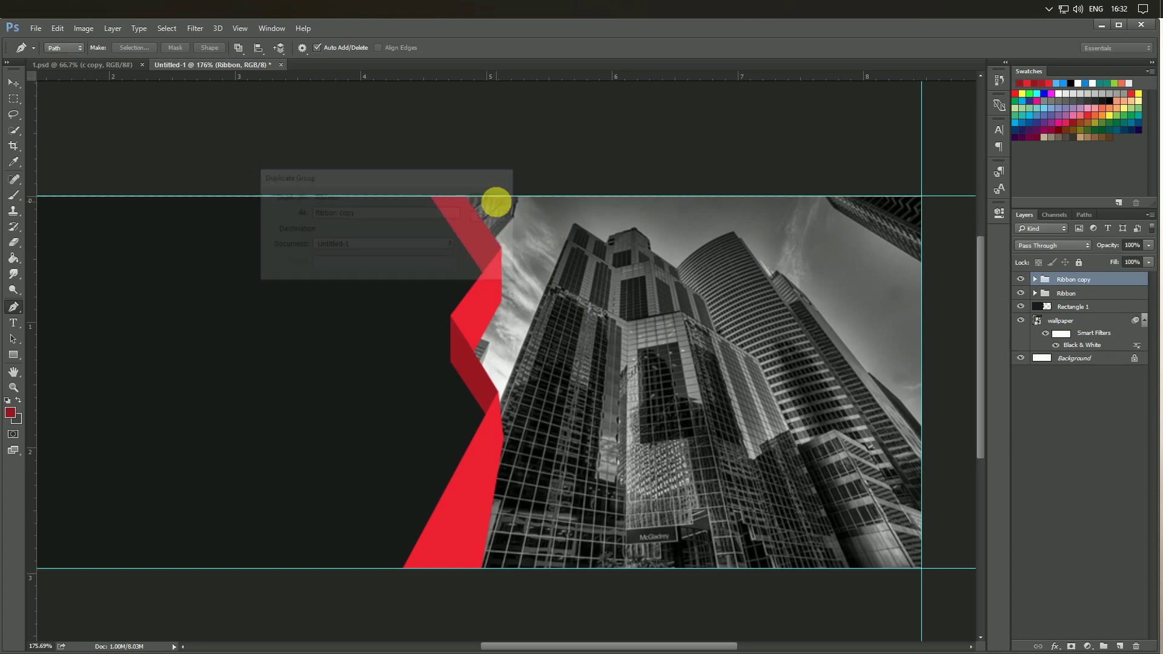
pyautogui.click(18, 84)
pyautogui.moveTo(392, 301); pyautogui.dragTo(784, 402)
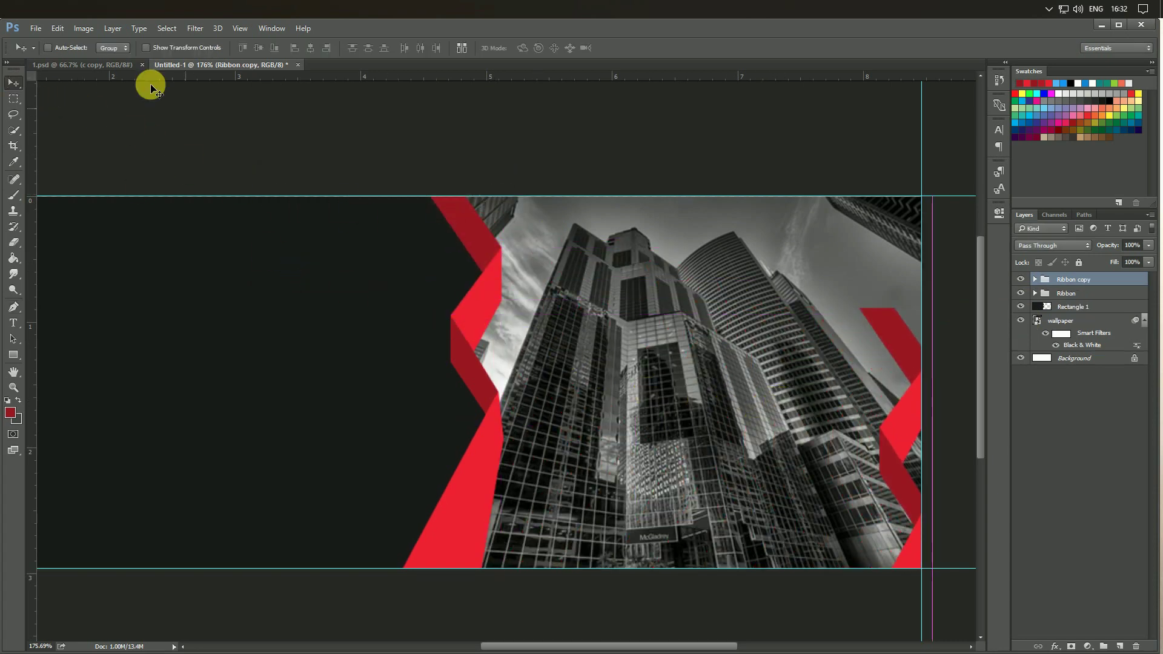
# Rotate the ribbon copy with Free Transform and shift it down toward the lower right.
pyautogui.click(58, 28)
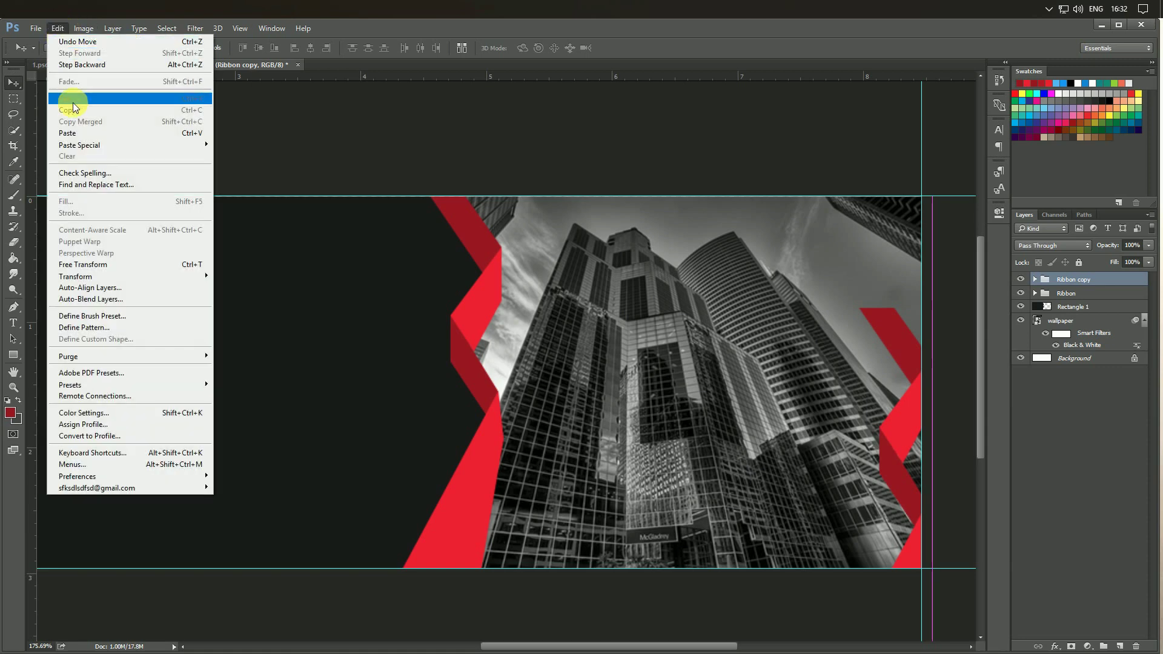
pyautogui.click(99, 264)
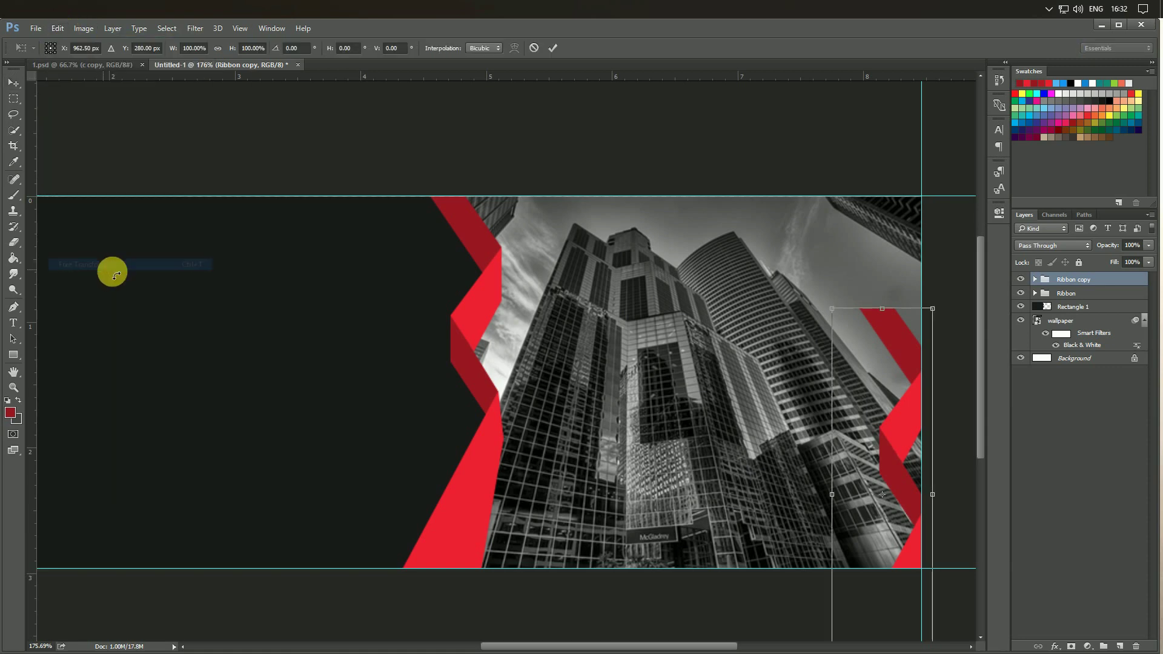
pyautogui.moveTo(651, 237)
pyautogui.mouseDown()
pyautogui.moveTo(591, 263)
pyautogui.moveTo(561, 306)
pyautogui.mouseUp()
pyautogui.moveTo(853, 434); pyautogui.dragTo(863, 520)
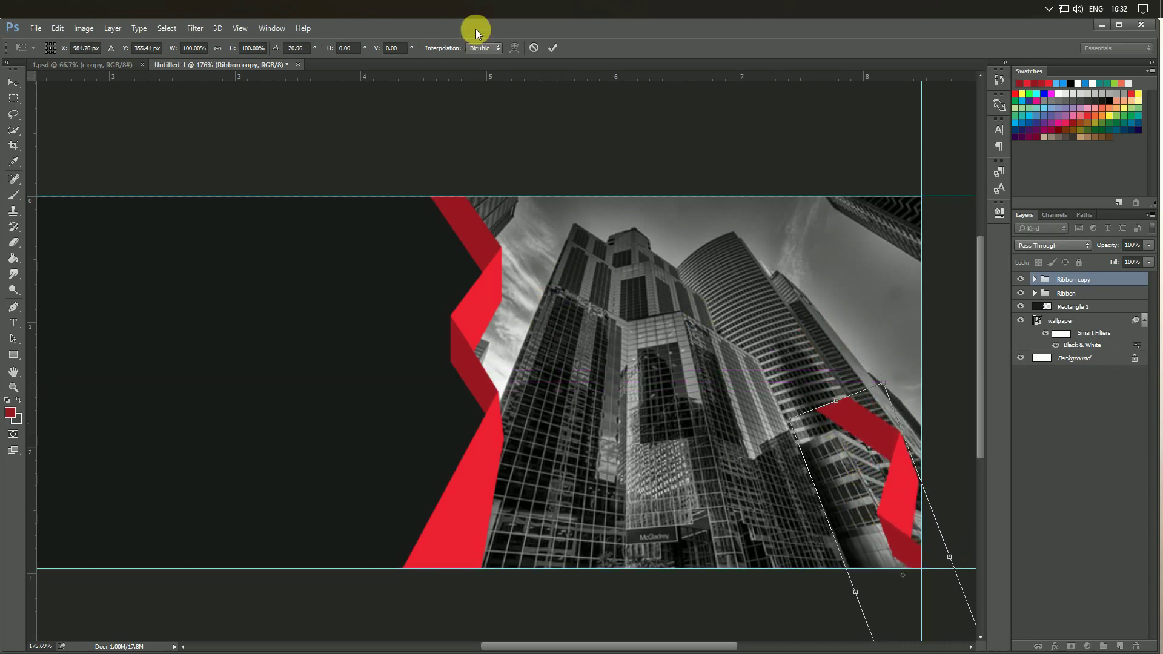
pyautogui.click(551, 50)
pyautogui.hscroll(-1, 553, 363)
pyautogui.hscroll(-3, 540, 363)
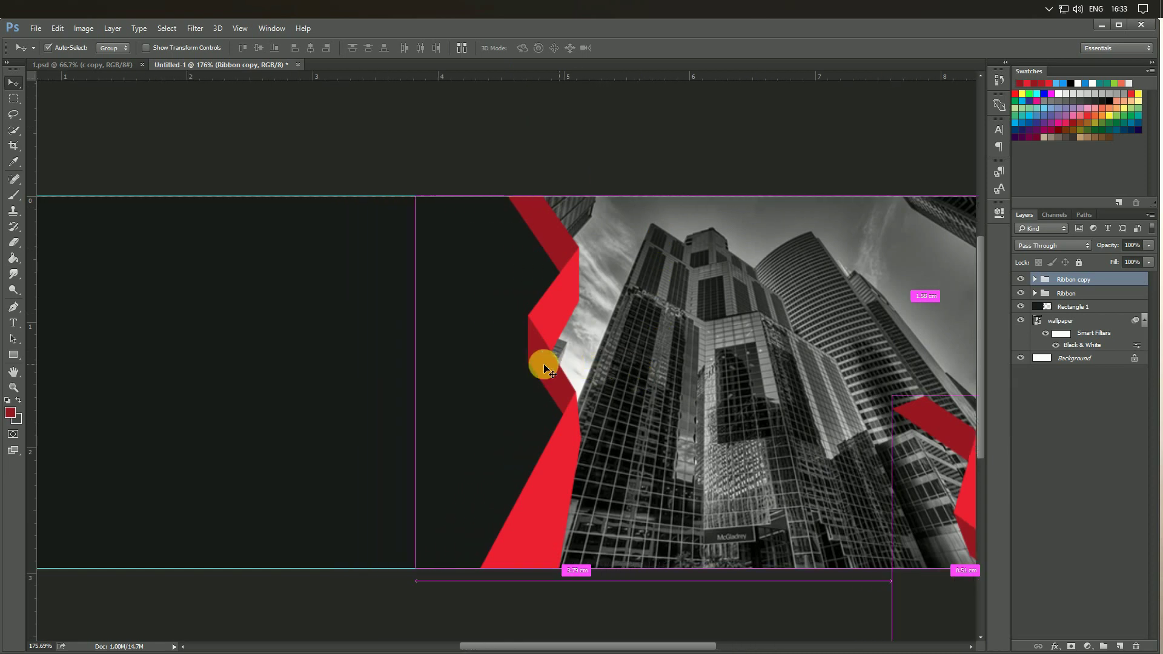
pyautogui.hscroll(-3, 509, 363)
pyautogui.hscroll(-3, 512, 369)
pyautogui.hscroll(-1, 512, 370)
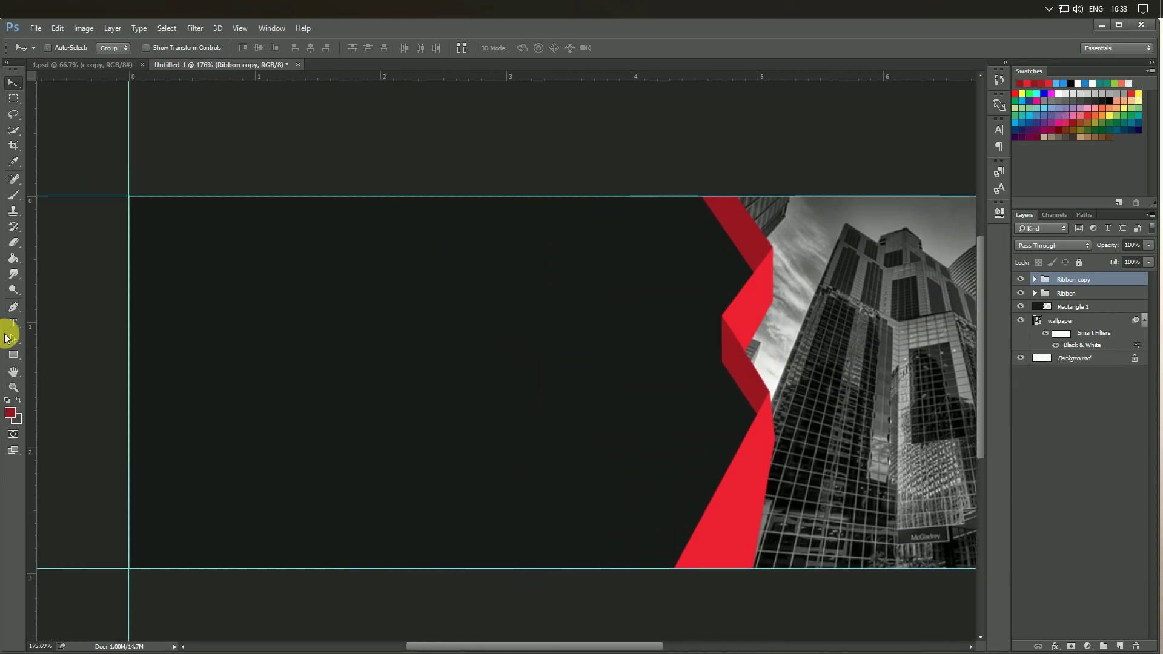
pyautogui.click(14, 323)
# Type the title ROHITDEZCORB on the dark panel and make ROHIT white.
pyautogui.click(233, 293)
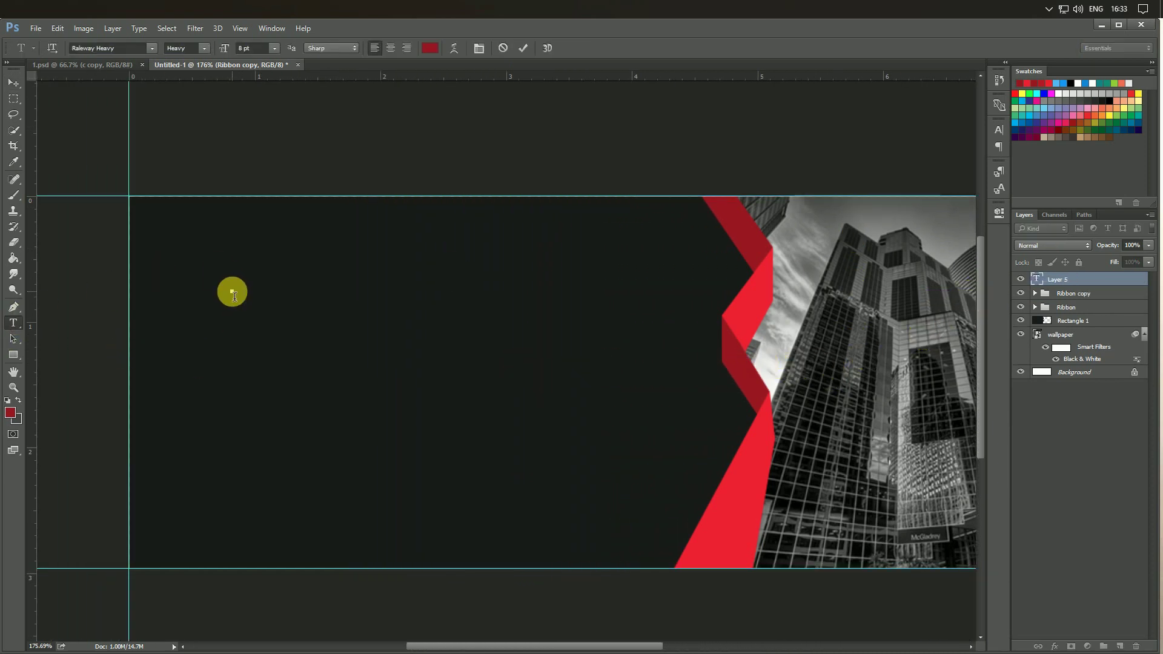
pyautogui.press('capslock')
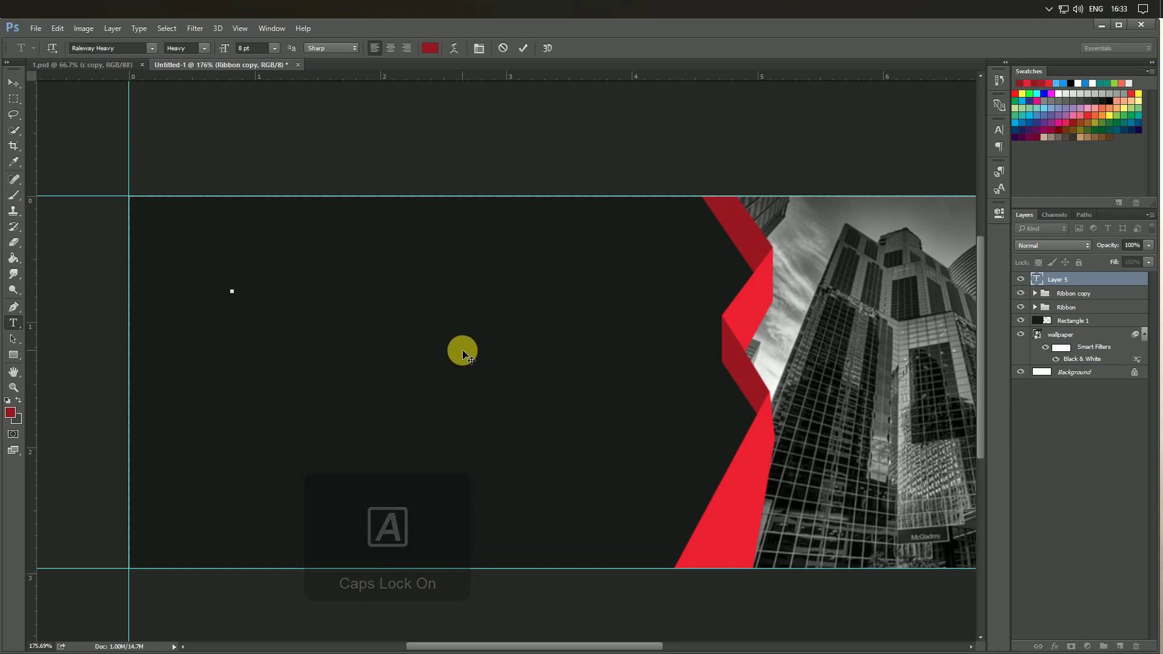
pyautogui.write('ROHITDE')
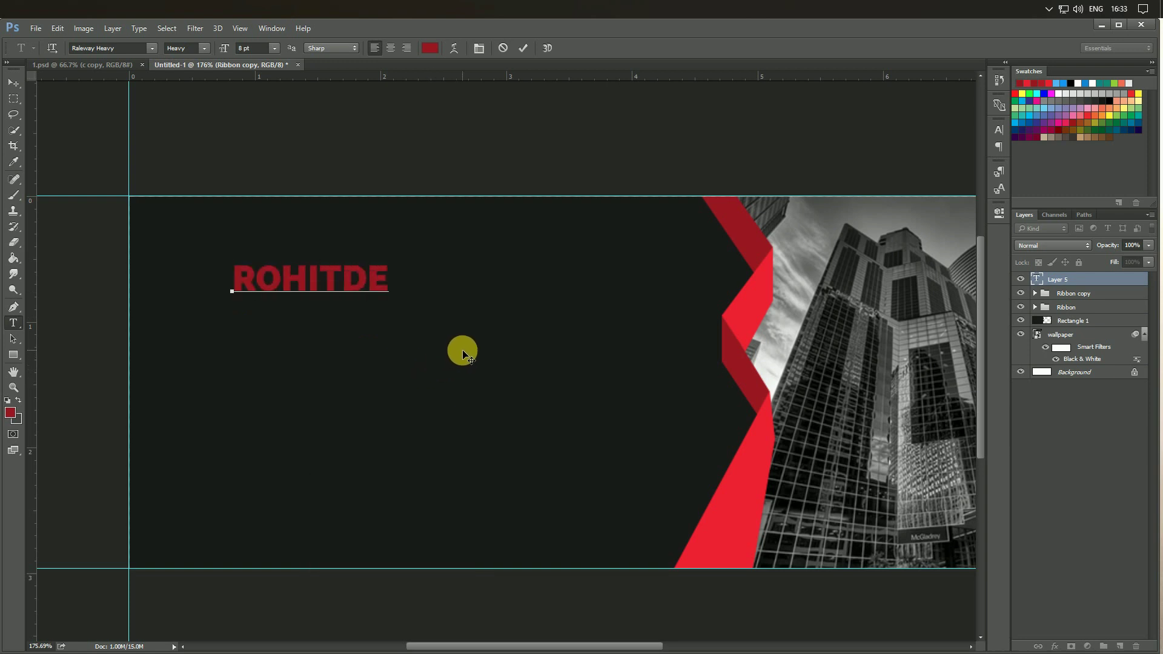
pyautogui.write('ZCORB')
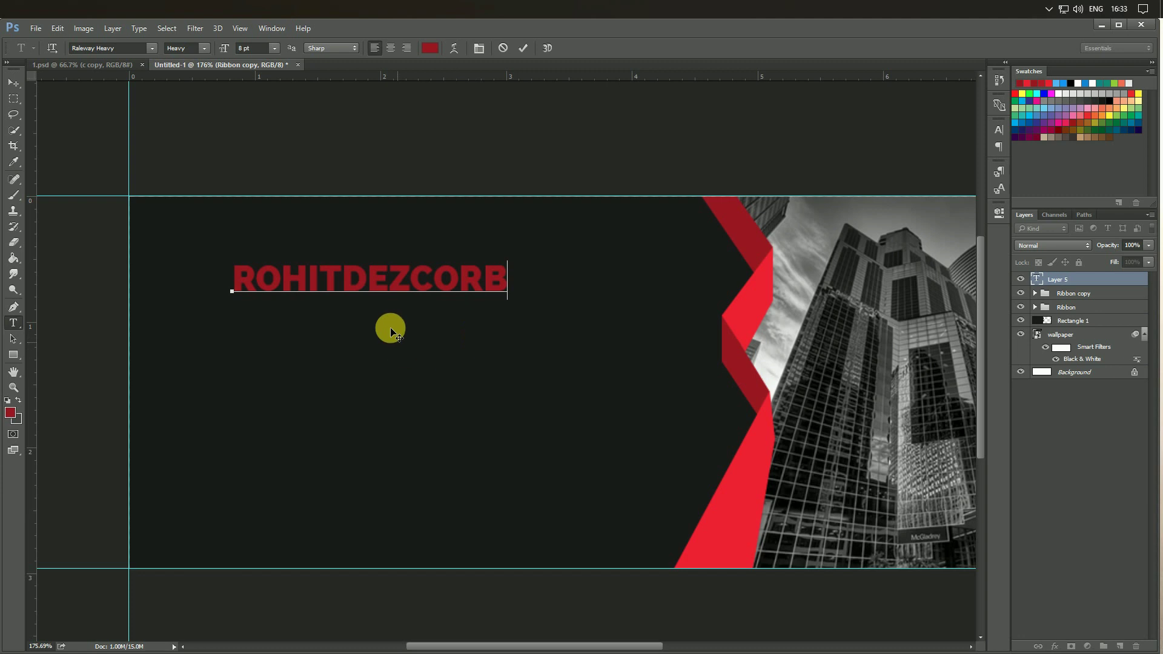
pyautogui.moveTo(342, 280); pyautogui.dragTo(231, 284)
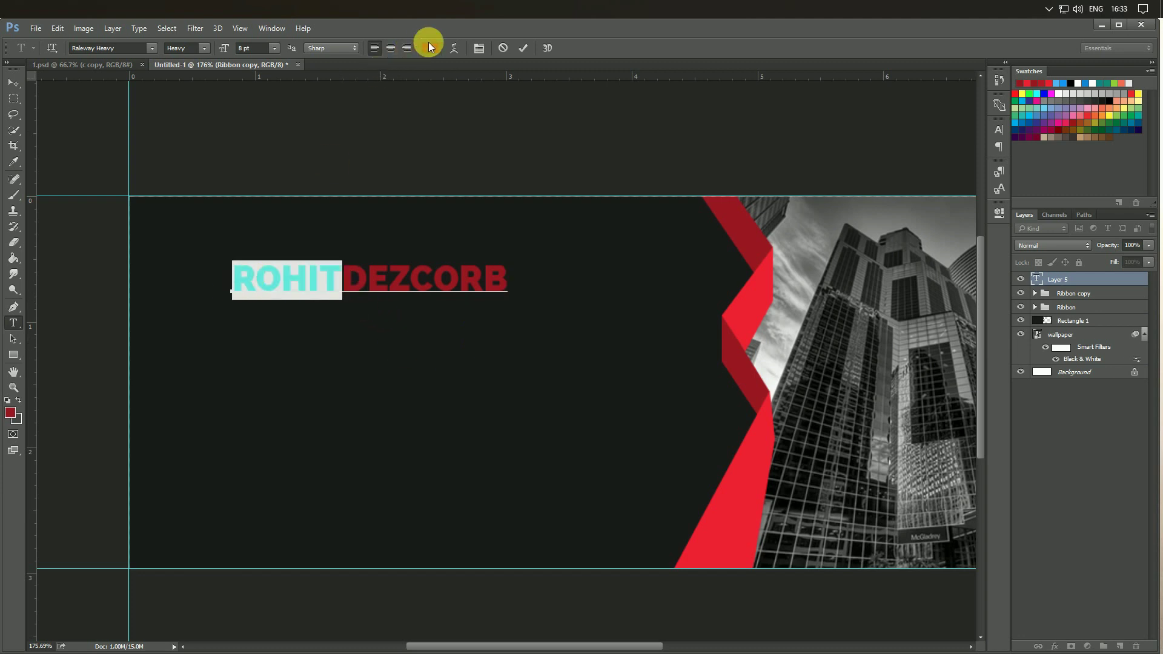
pyautogui.click(430, 48)
pyautogui.moveTo(784, 389); pyautogui.dragTo(722, 312)
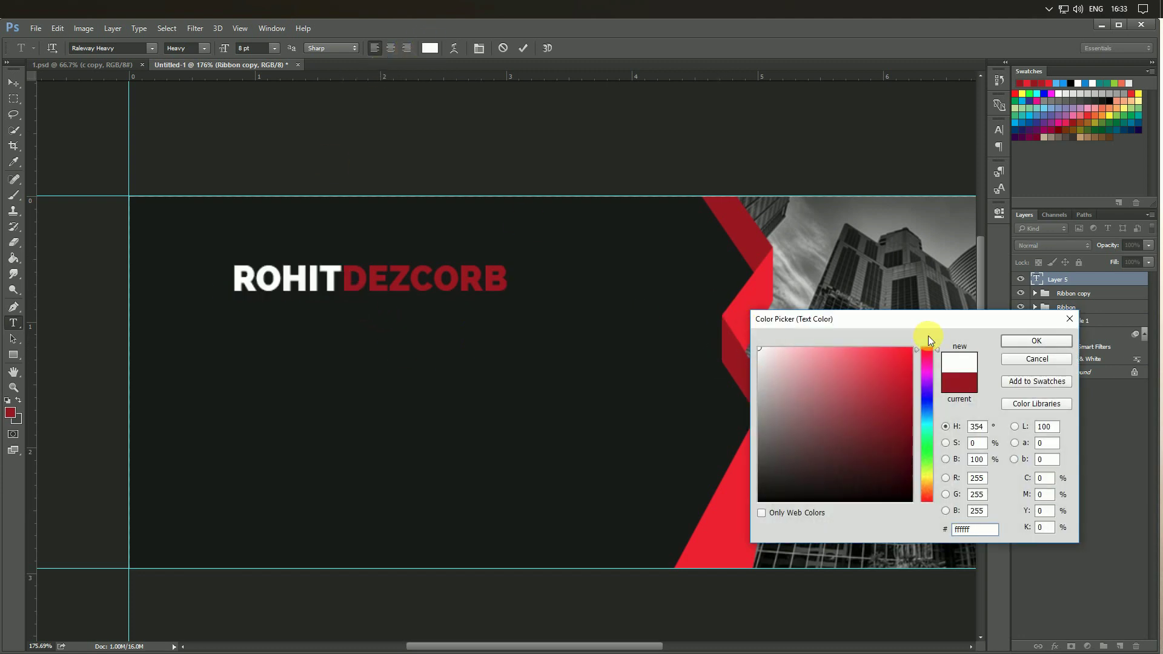
pyautogui.click(1016, 343)
# Set ROHIT to Medium weight, commit the title and nudge it slightly down.
pyautogui.click(204, 48)
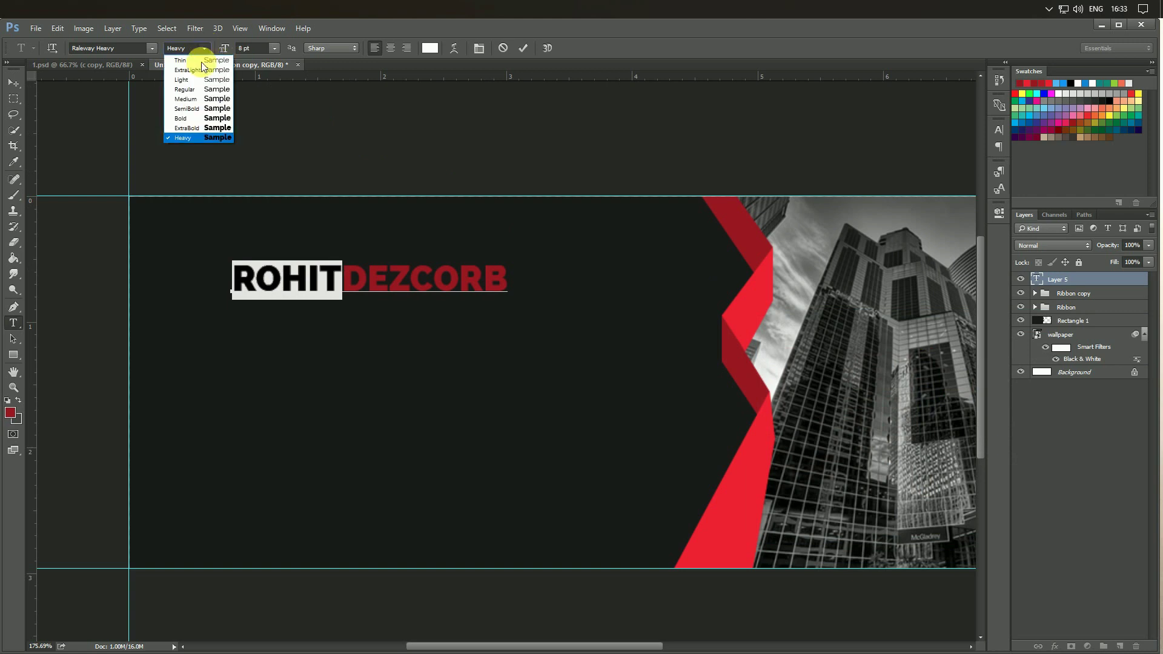
pyautogui.click(200, 99)
pyautogui.click(524, 48)
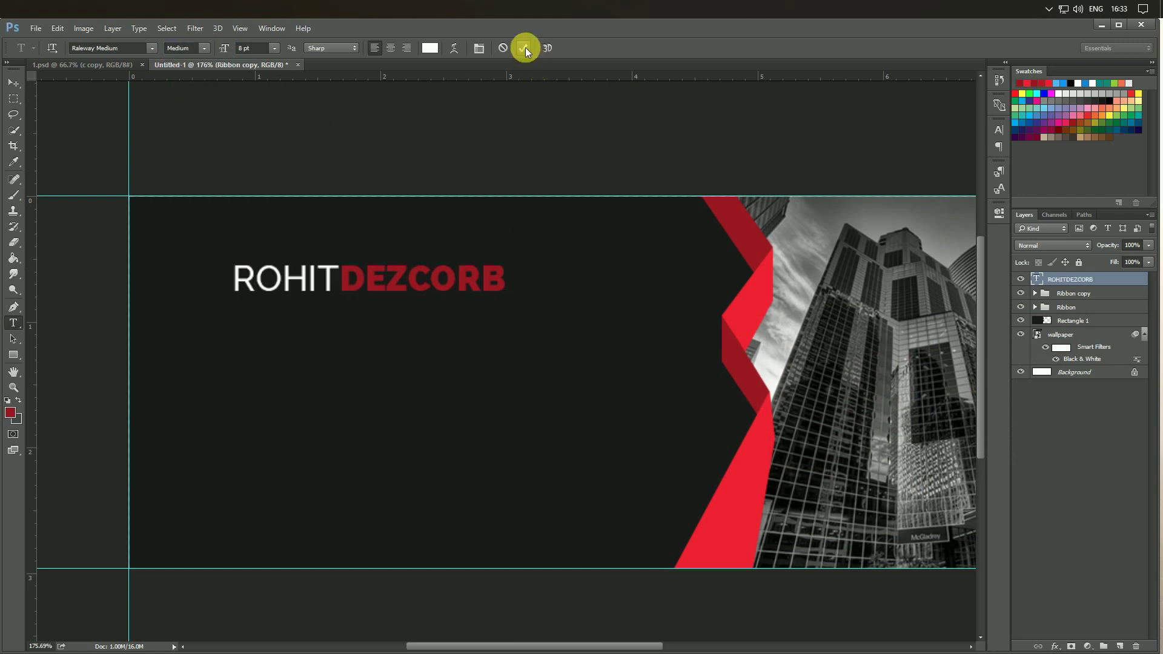
pyautogui.click(15, 83)
pyautogui.moveTo(362, 292); pyautogui.dragTo(356, 315)
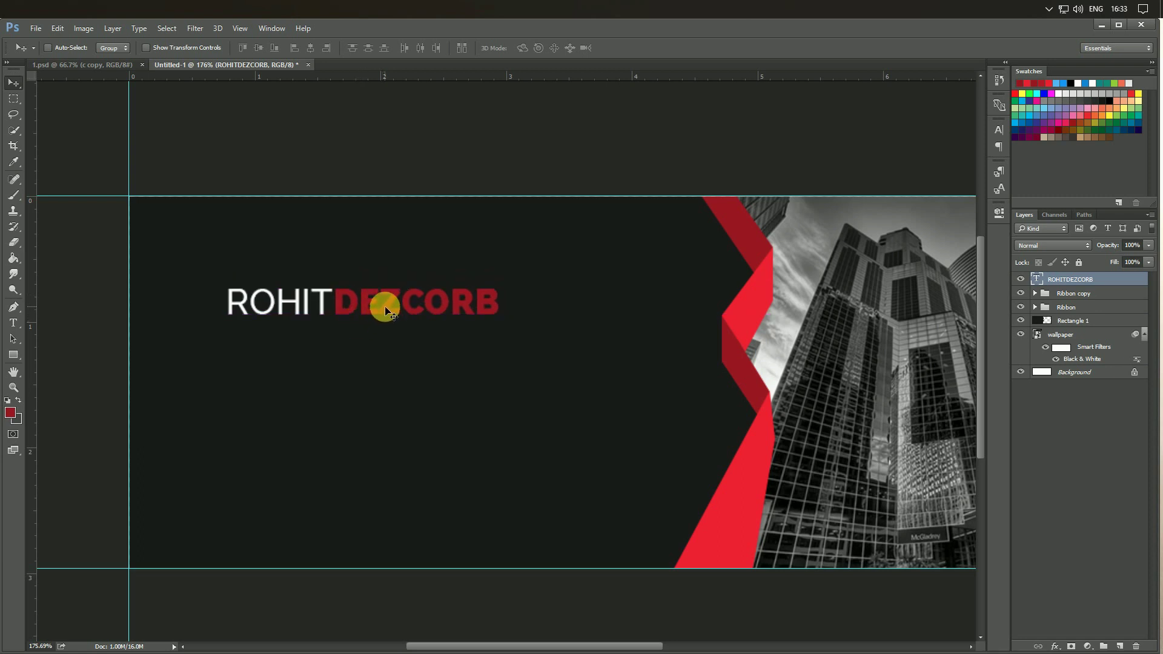
pyautogui.press('t')
pyautogui.click(262, 368)
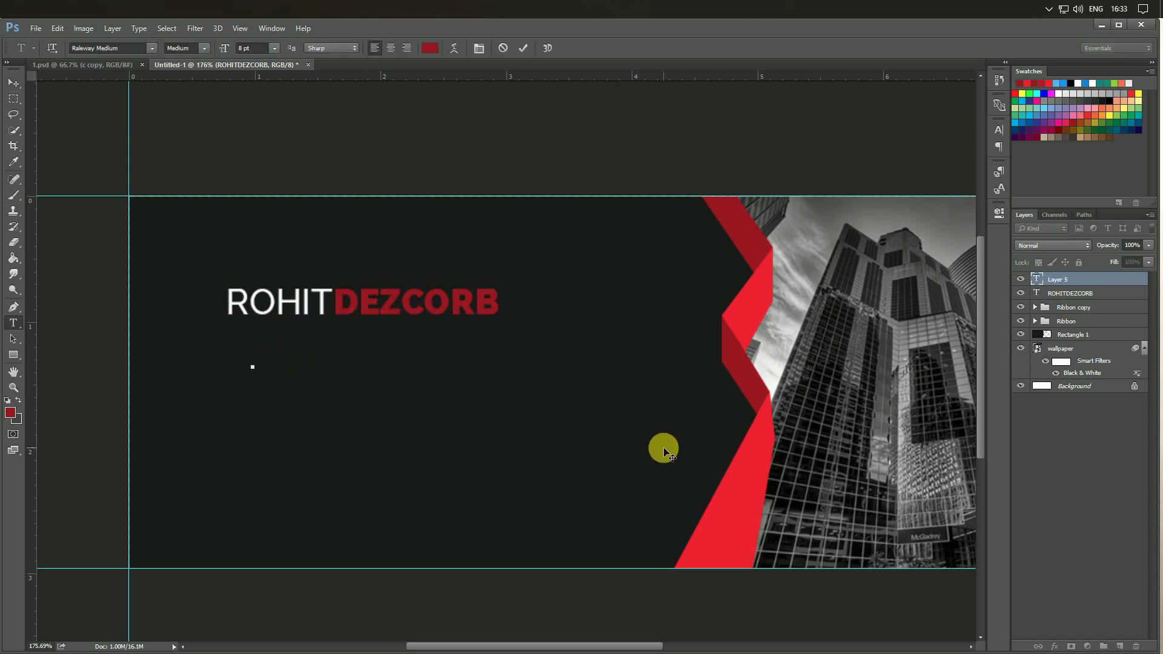
pyautogui.write('wwwCORB.COM')
pyautogui.hotkey('ctrl', 'a')
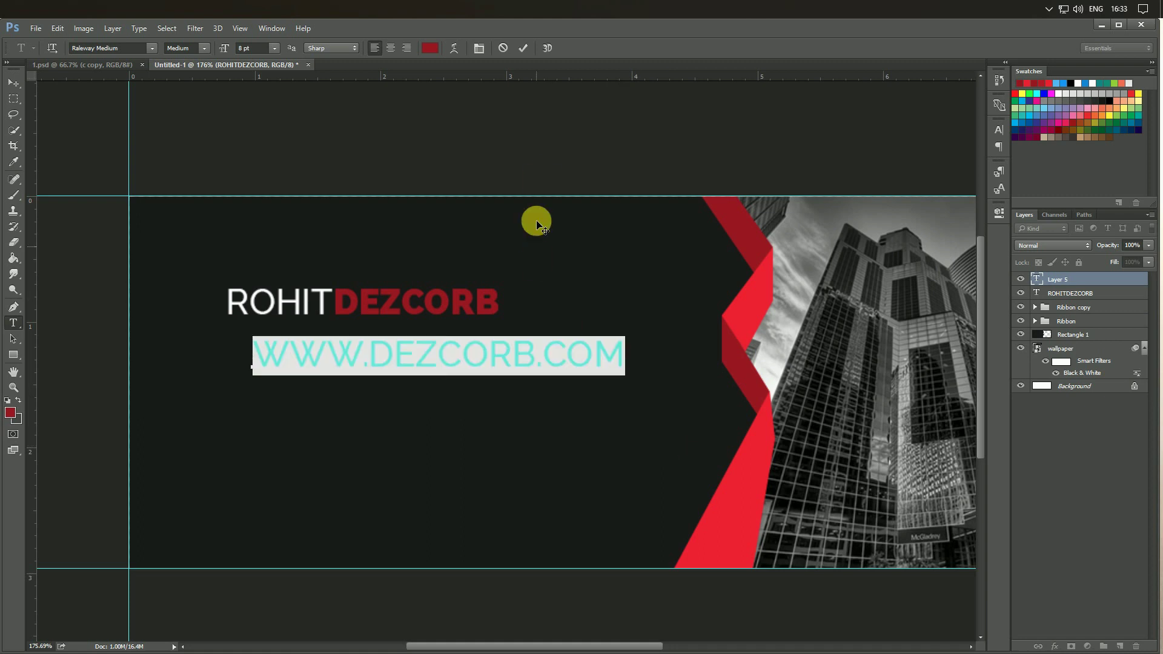
pyautogui.press('Down')
pyautogui.press('Down')
pyautogui.press('Down')
pyautogui.press('Down')
pyautogui.press('Down')
pyautogui.press('Down')
pyautogui.click(522, 48)
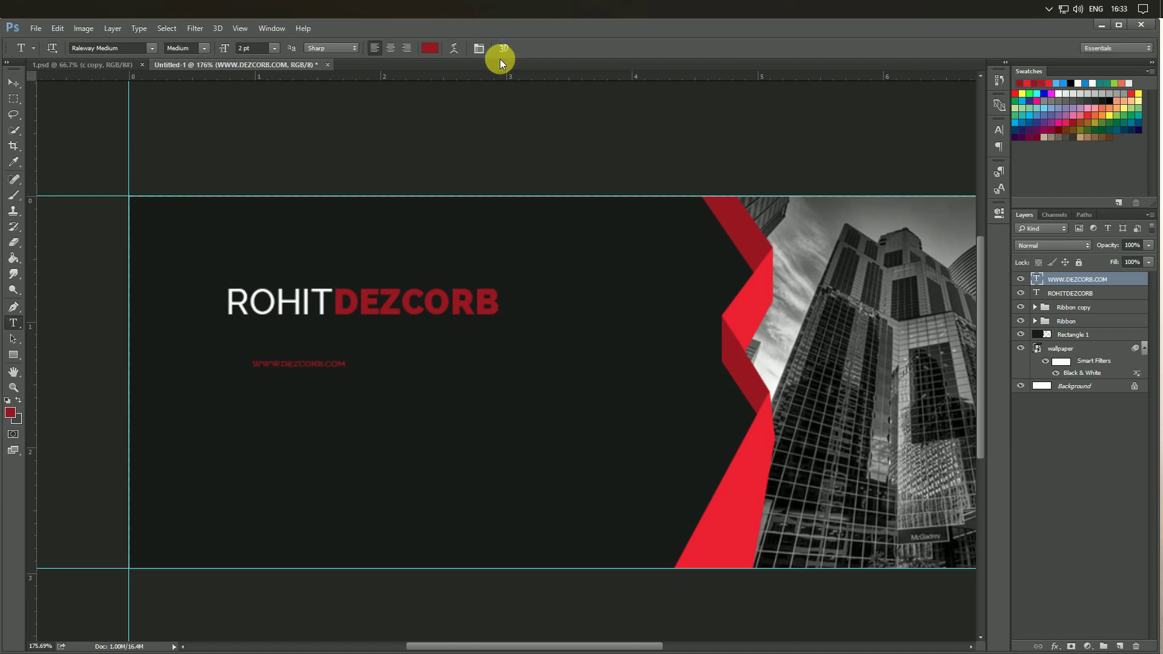
# Make the web address white and set its size to 3 pt.
pyautogui.click(429, 47)
pyautogui.moveTo(822, 402); pyautogui.dragTo(563, 192)
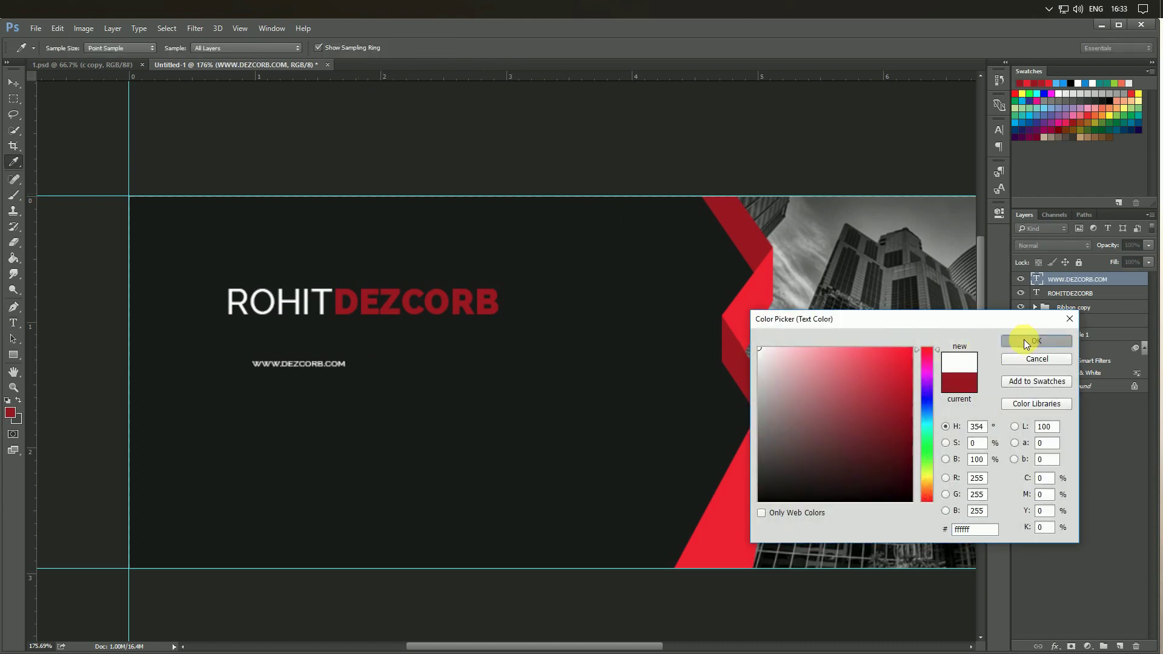
pyautogui.click(1024, 342)
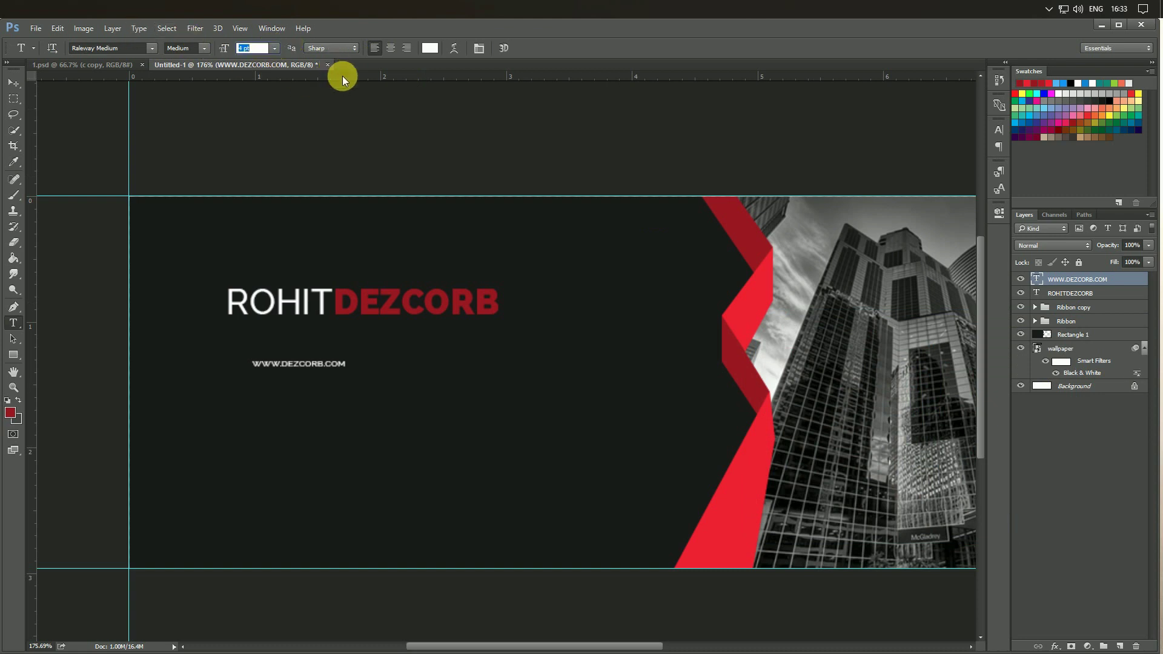
pyautogui.write('4')
pyautogui.press('Return')
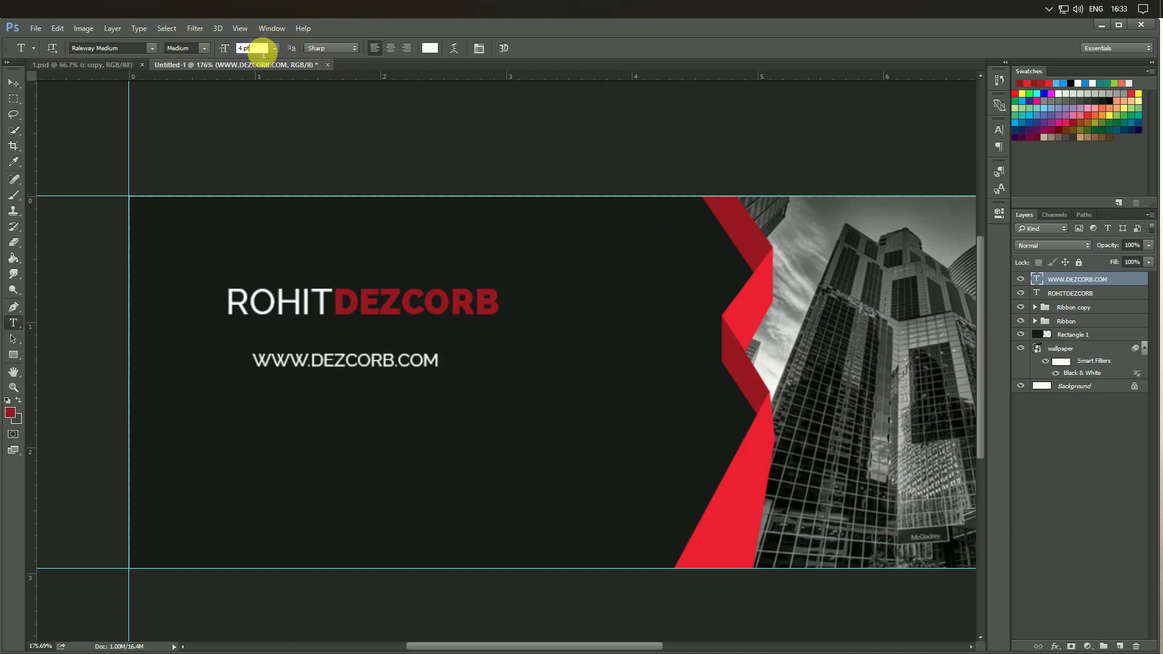
pyautogui.write('3')
pyautogui.press('Return')
# Set the web address tracking to 100 and move it up under the title.
pyautogui.click(998, 132)
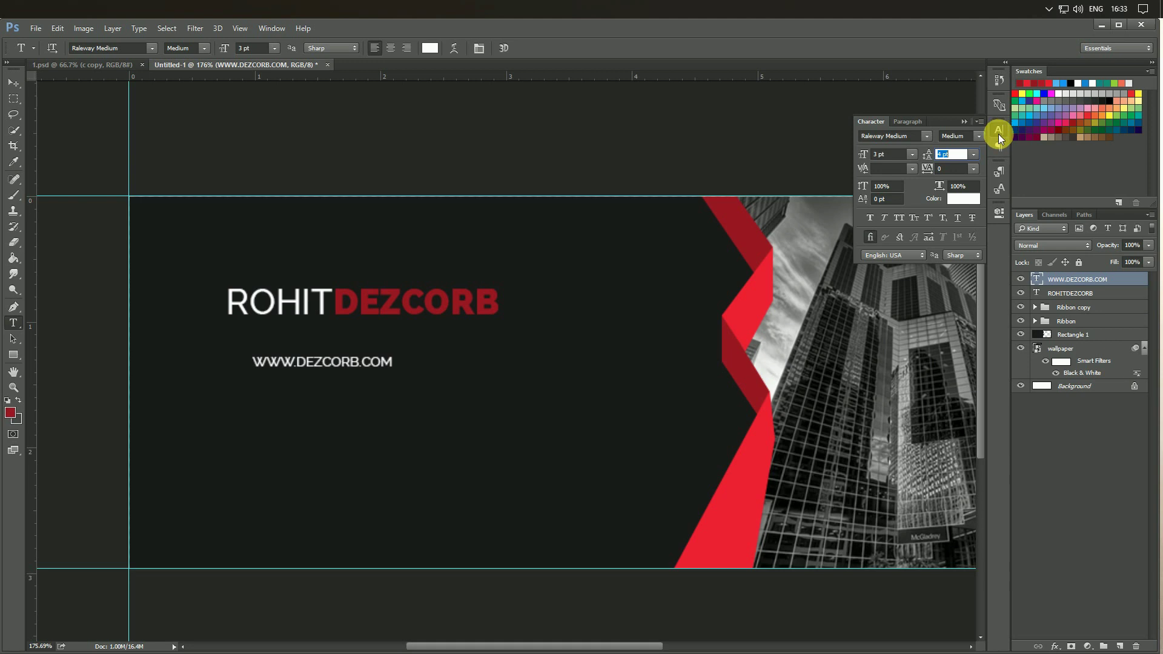
pyautogui.click(974, 169)
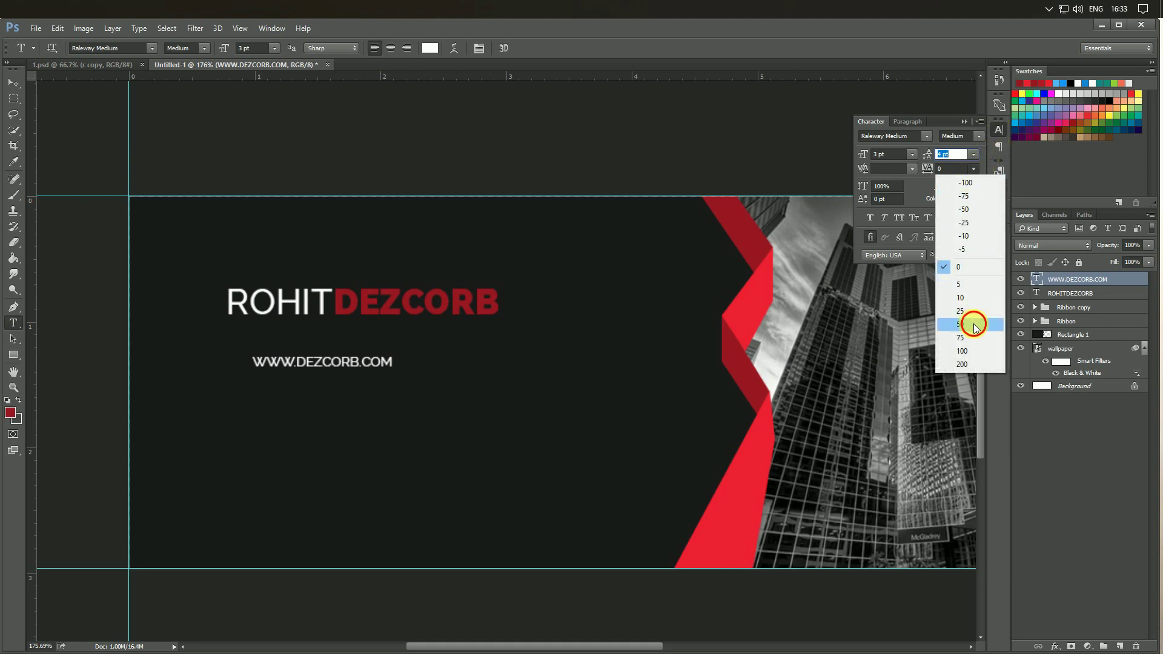
pyautogui.click(975, 326)
pyautogui.click(973, 168)
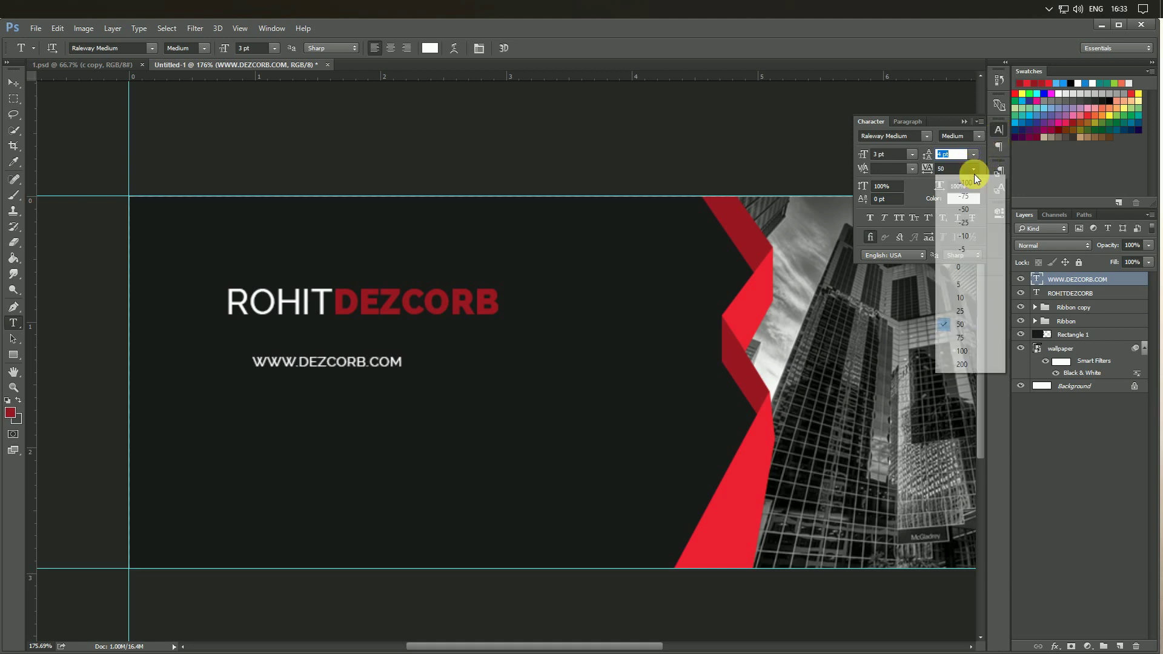
pyautogui.click(970, 349)
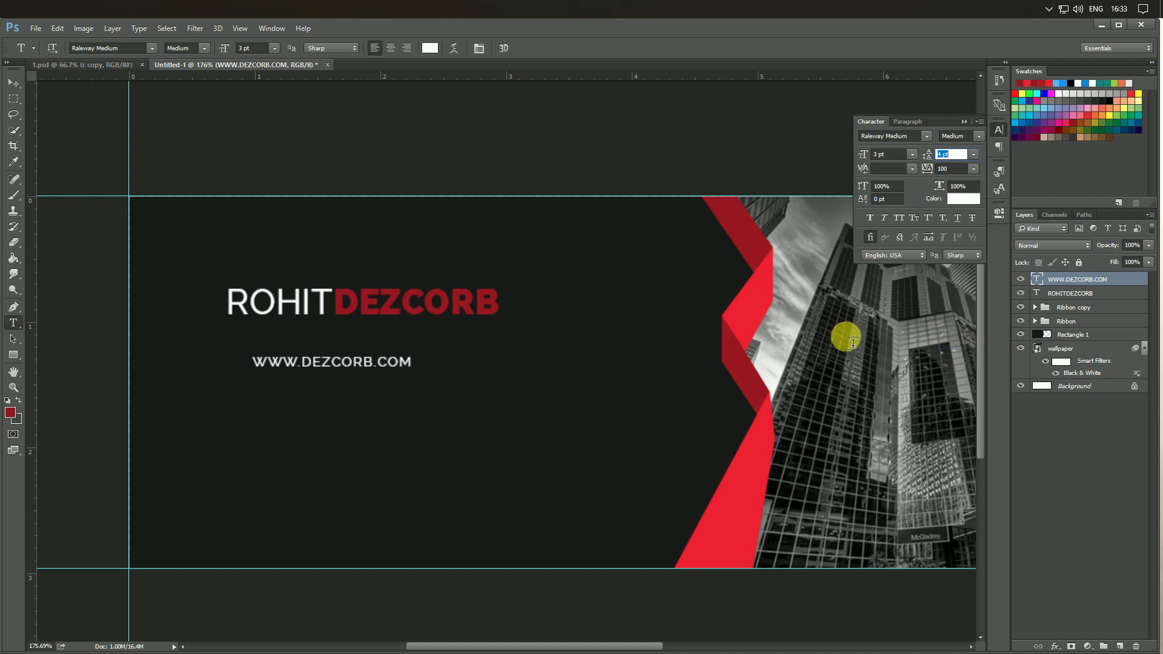
pyautogui.click(22, 88)
pyautogui.moveTo(382, 390)
pyautogui.mouseDown()
pyautogui.moveTo(422, 364)
pyautogui.moveTo(413, 347)
pyautogui.mouseUp()
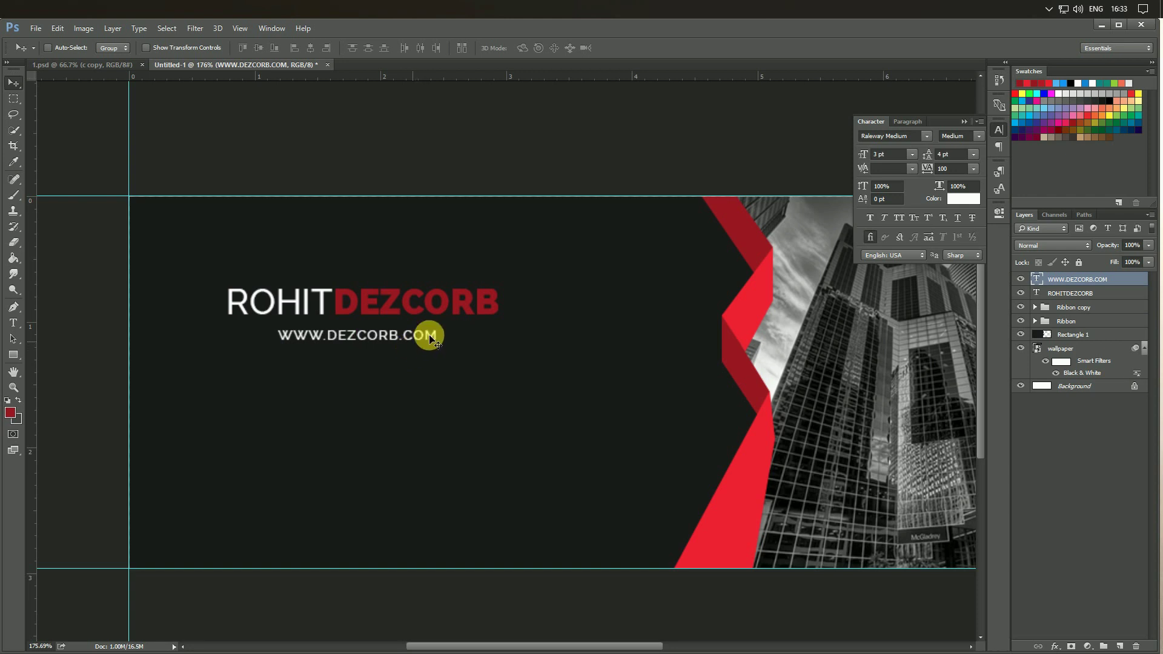
pyautogui.click(966, 120)
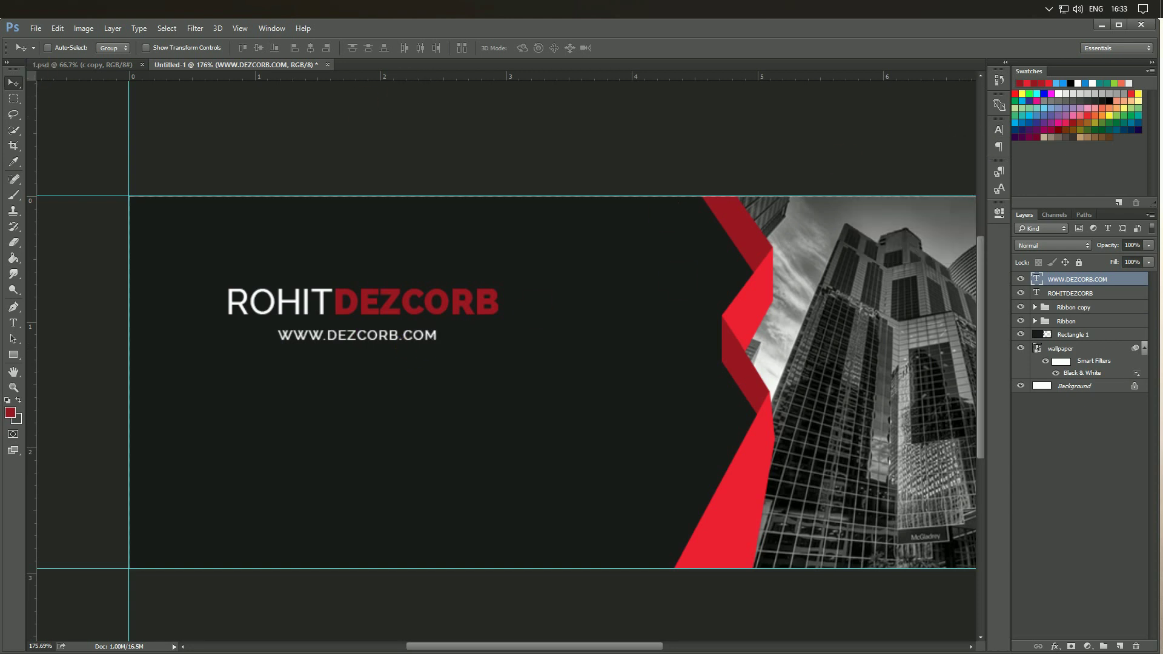
# Open dummytext.txt in Notepad, copy its first Lorem Ipsum paragraph, and return to Photoshop.
pyautogui.hotkey('alt', 'Tab')
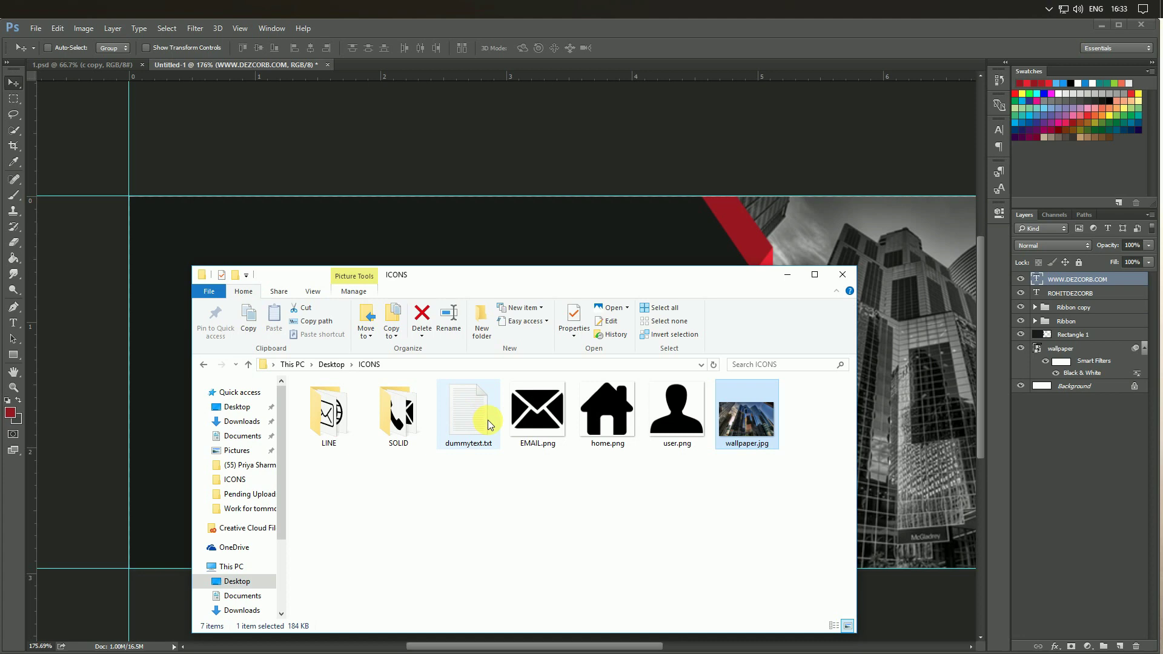
pyautogui.doubleClick(471, 416)
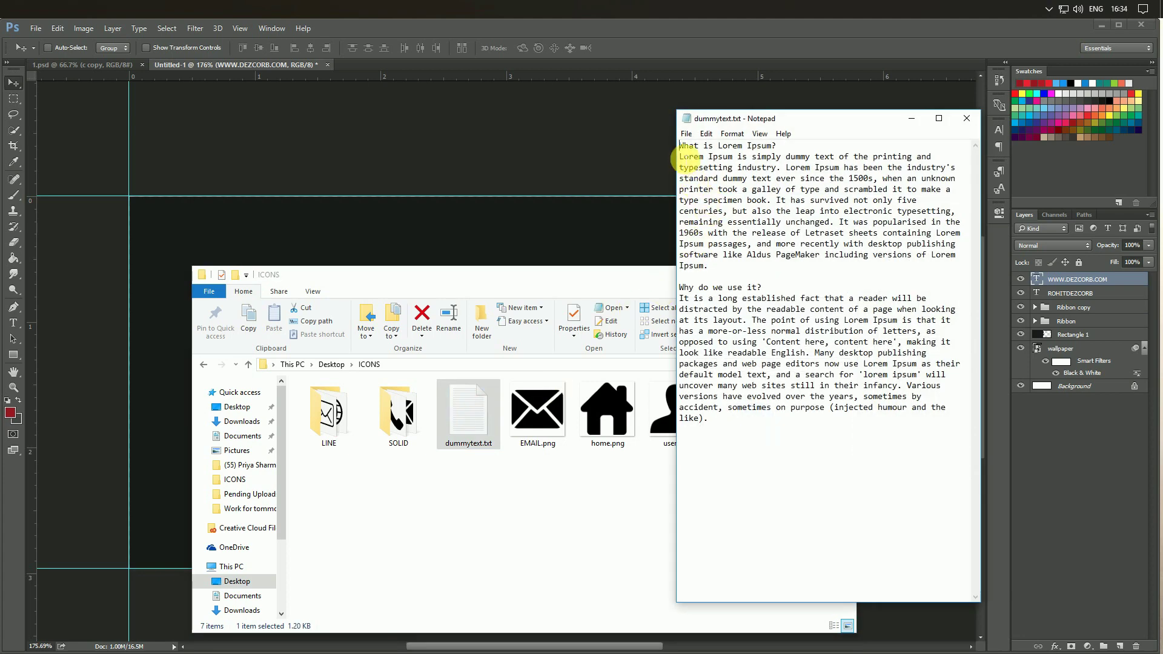
pyautogui.moveTo(679, 158); pyautogui.dragTo(782, 197)
pyautogui.rightClick(764, 165)
pyautogui.click(787, 198)
pyautogui.click(790, 49)
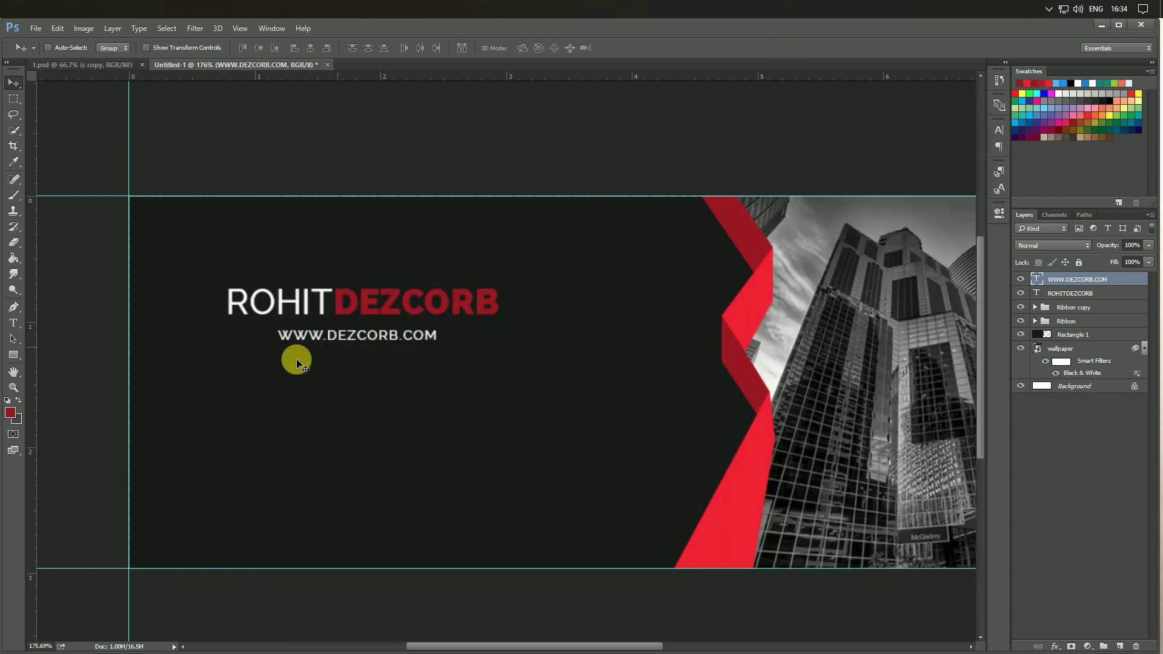
# Draw a paragraph text box below the website line and set the text to 2 pt.
pyautogui.click(14, 324)
pyautogui.moveTo(194, 391); pyautogui.dragTo(594, 476)
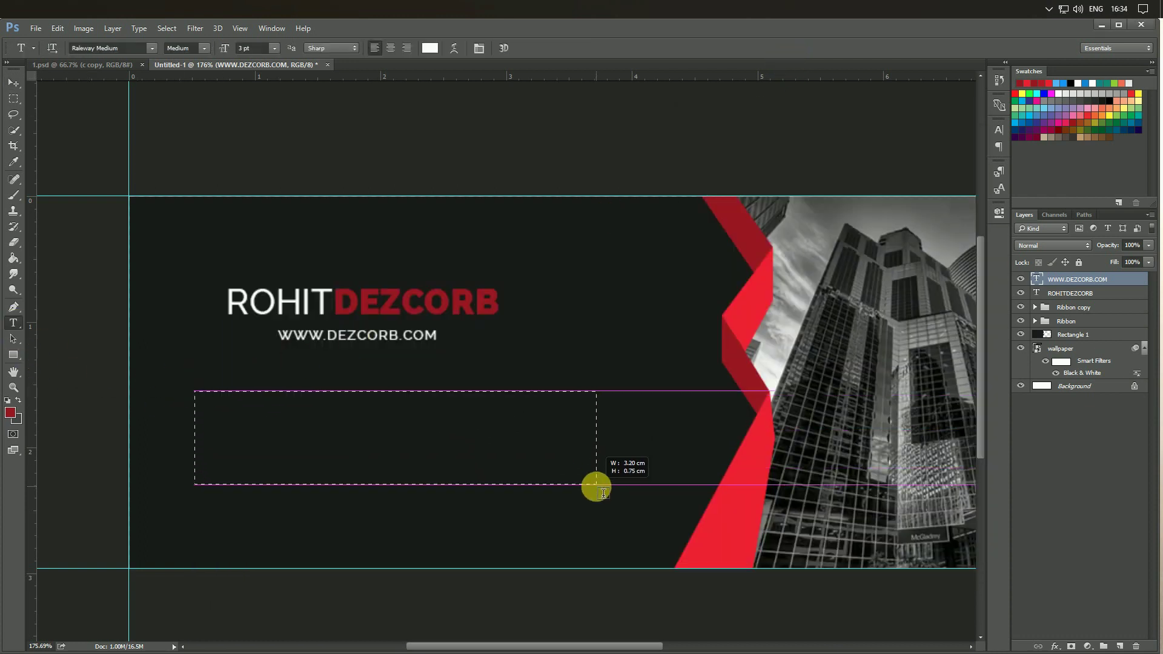
pyautogui.moveTo(595, 477); pyautogui.dragTo(660, 496)
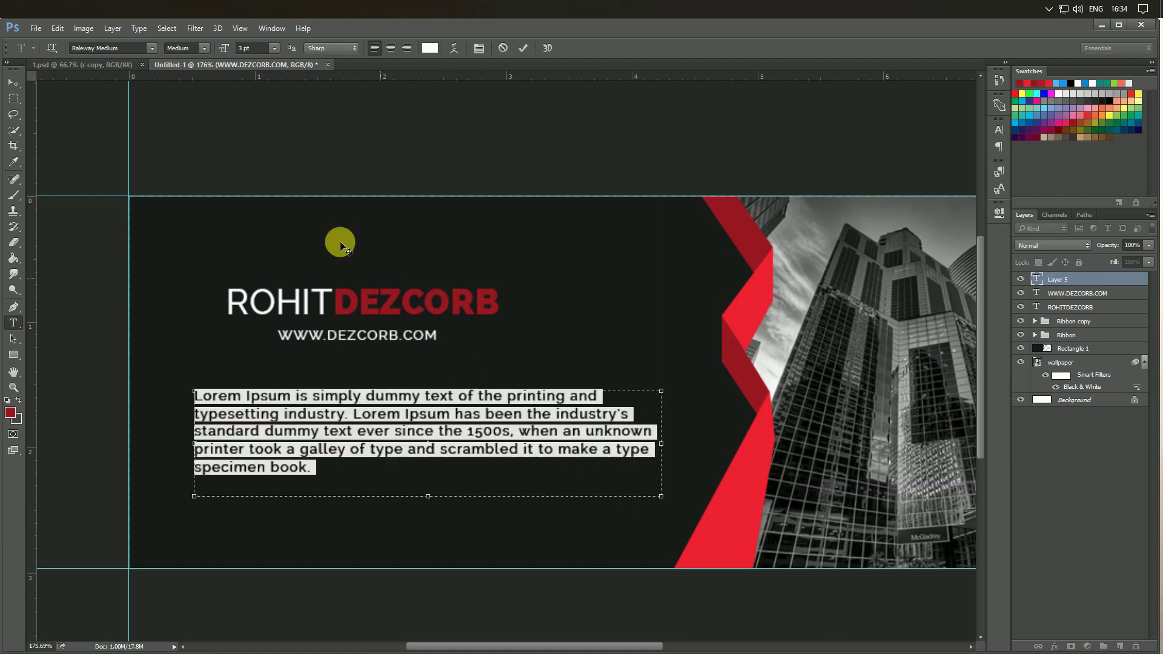
pyautogui.click(204, 49)
pyautogui.click(199, 80)
pyautogui.click(199, 49)
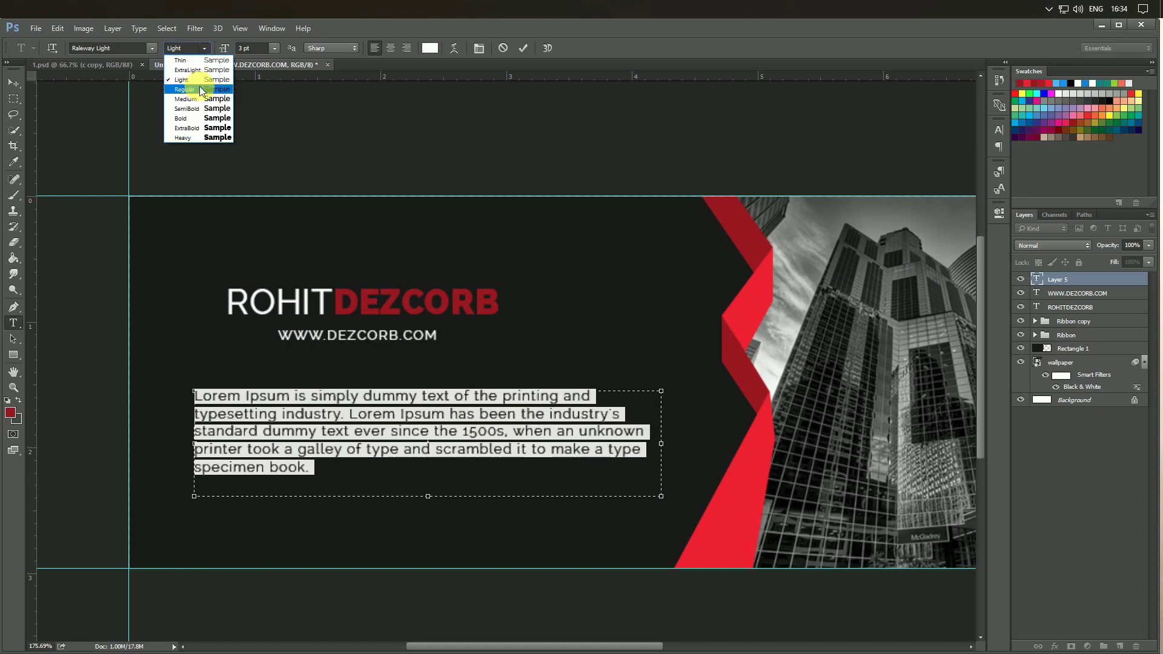
pyautogui.click(200, 90)
pyautogui.click(253, 48)
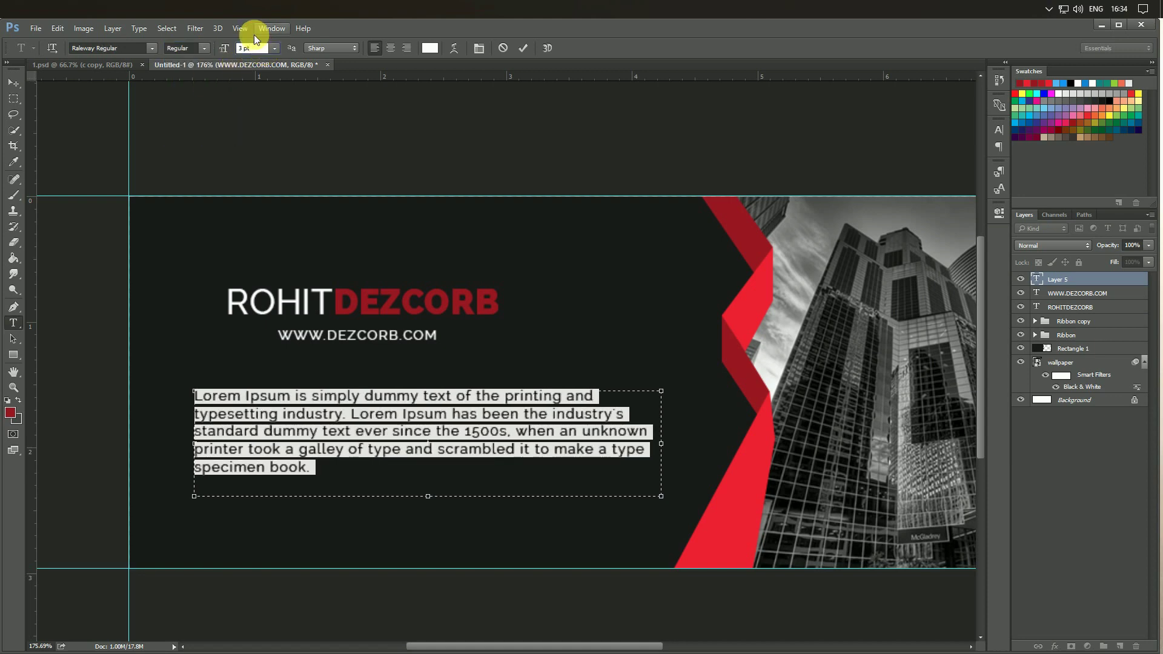
pyautogui.press('Down')
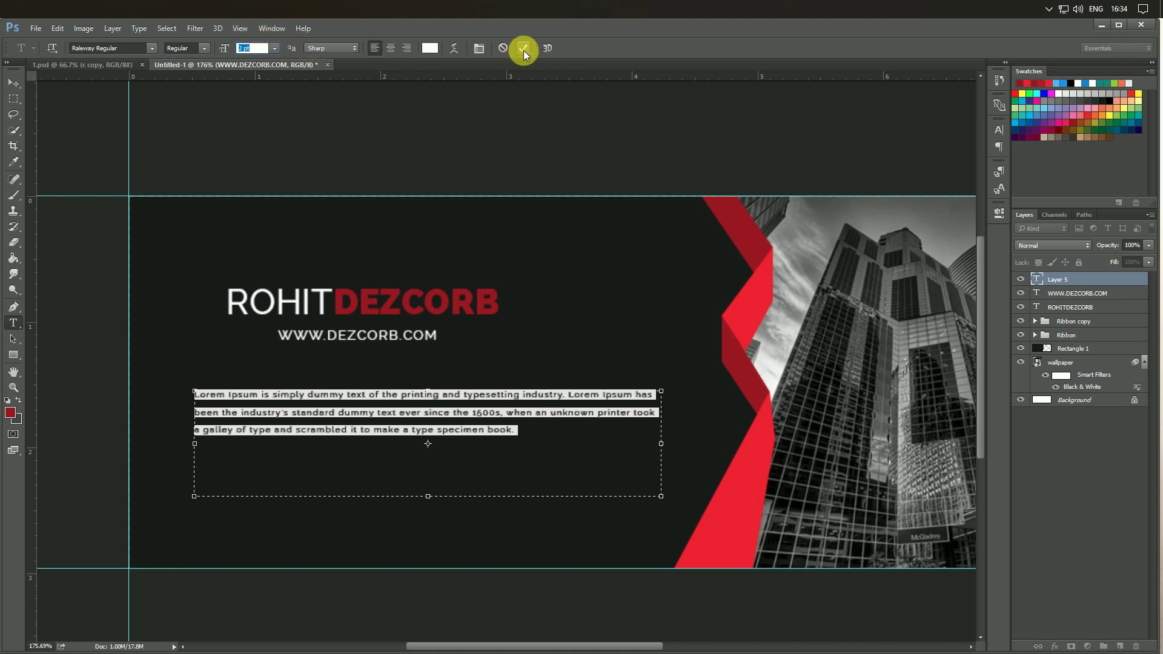
pyautogui.click(522, 49)
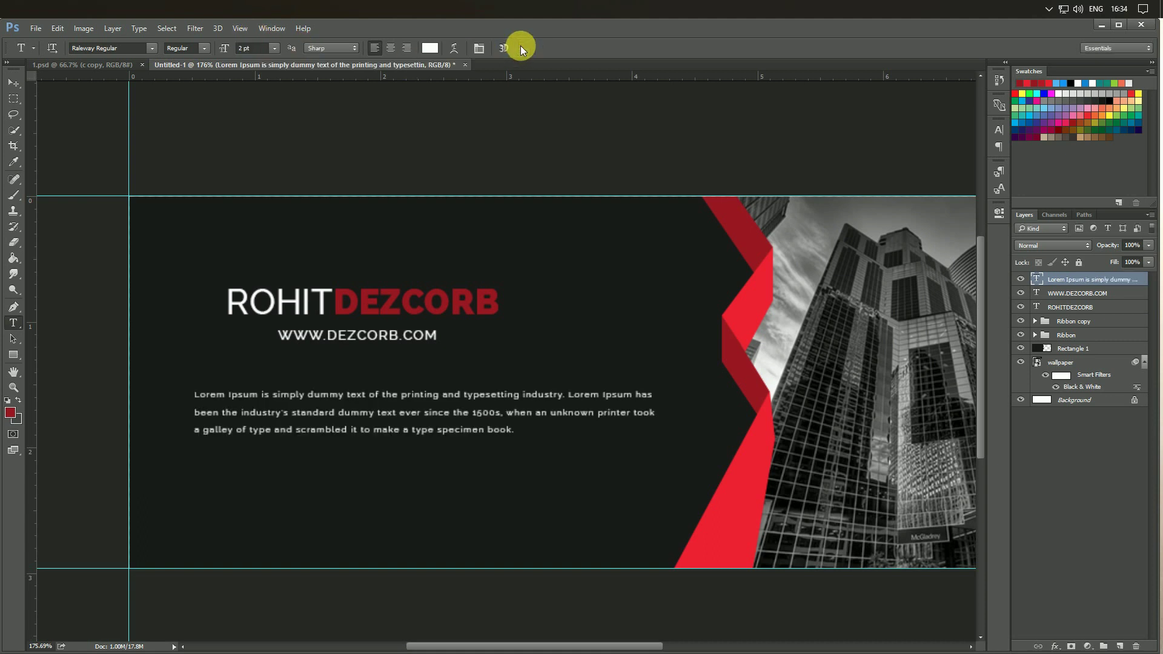
# Set the paragraph to Raleway Light with tracking 0 and move it up under the website line.
pyautogui.click(204, 49)
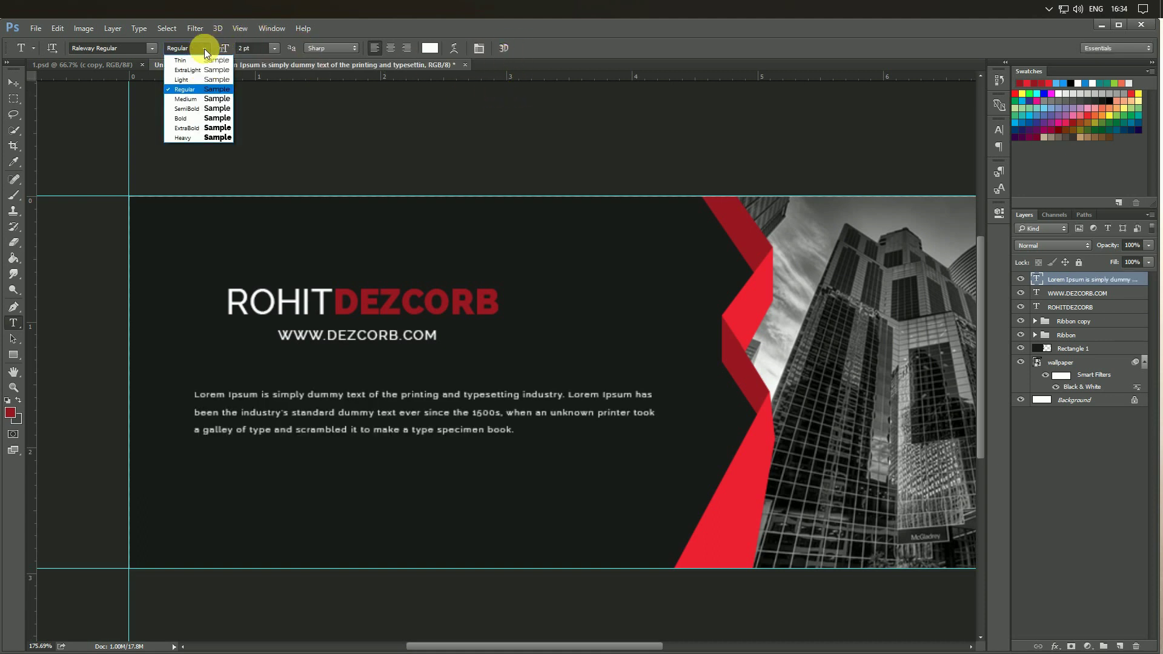
pyautogui.click(202, 75)
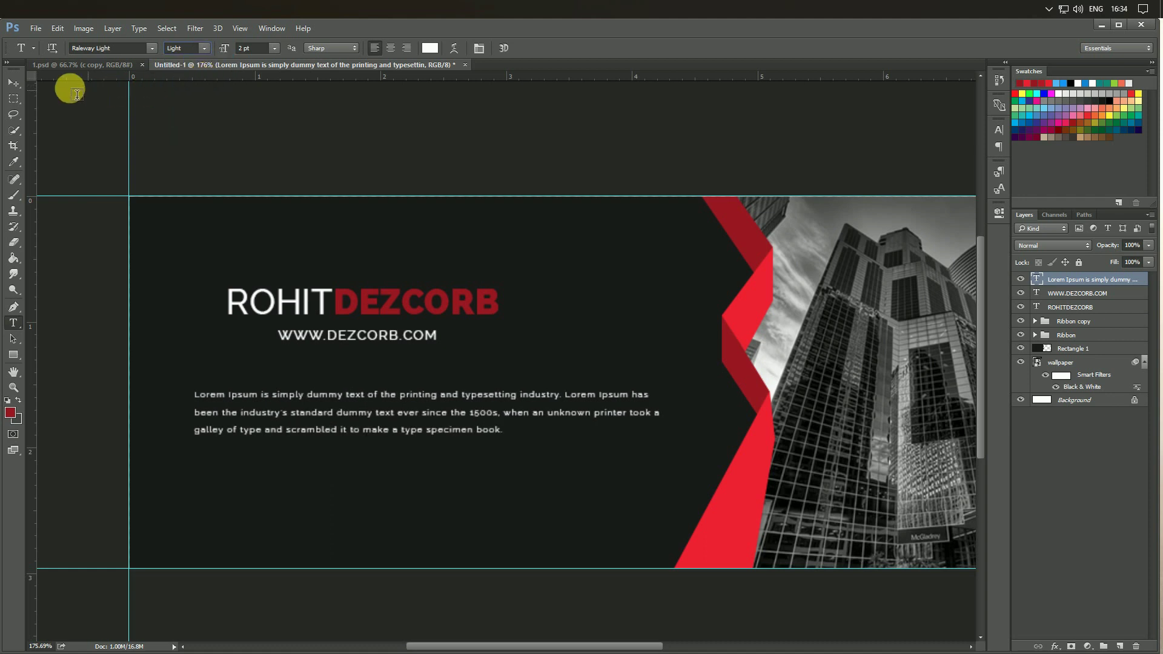
pyautogui.click(19, 86)
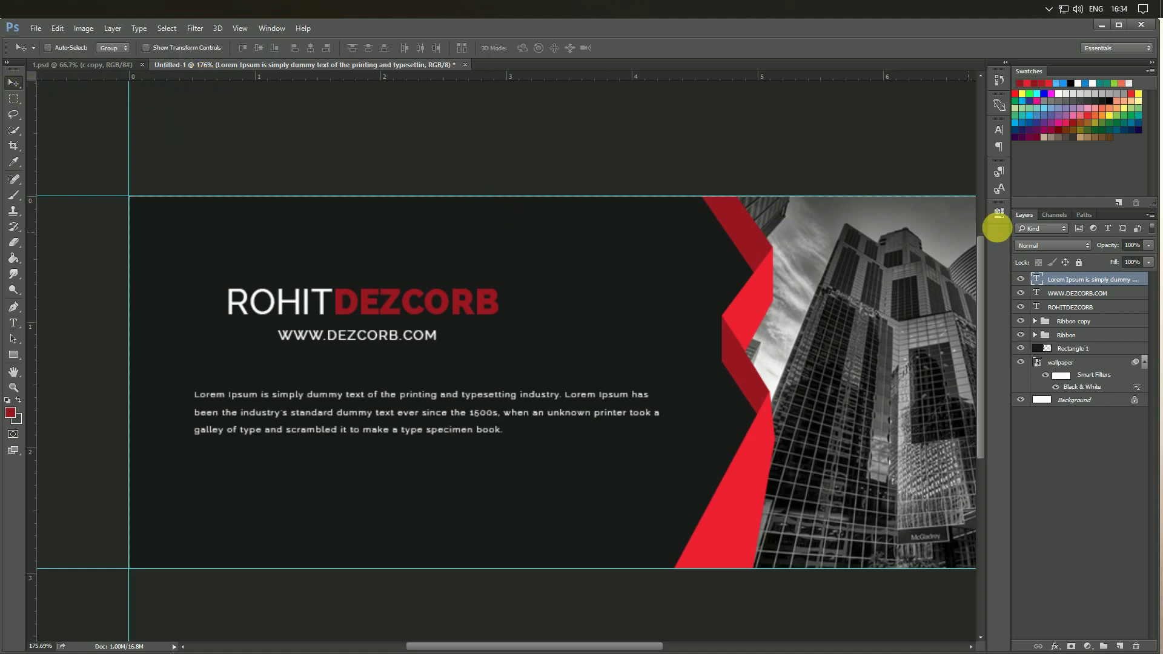
pyautogui.click(999, 130)
pyautogui.click(973, 168)
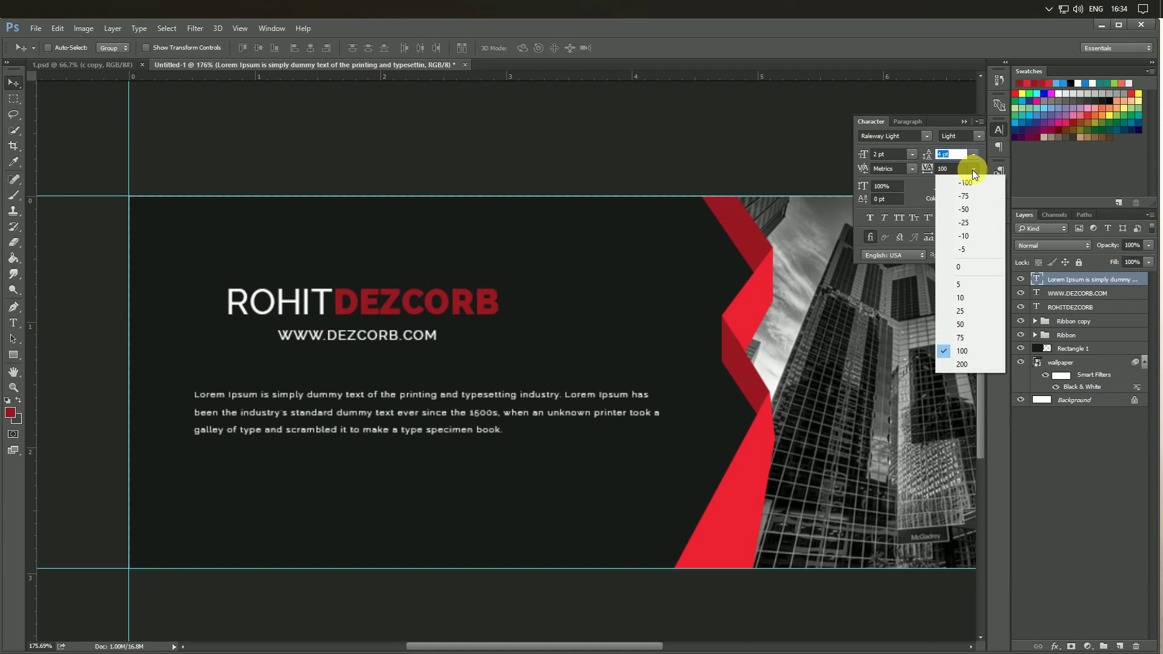
pyautogui.click(954, 267)
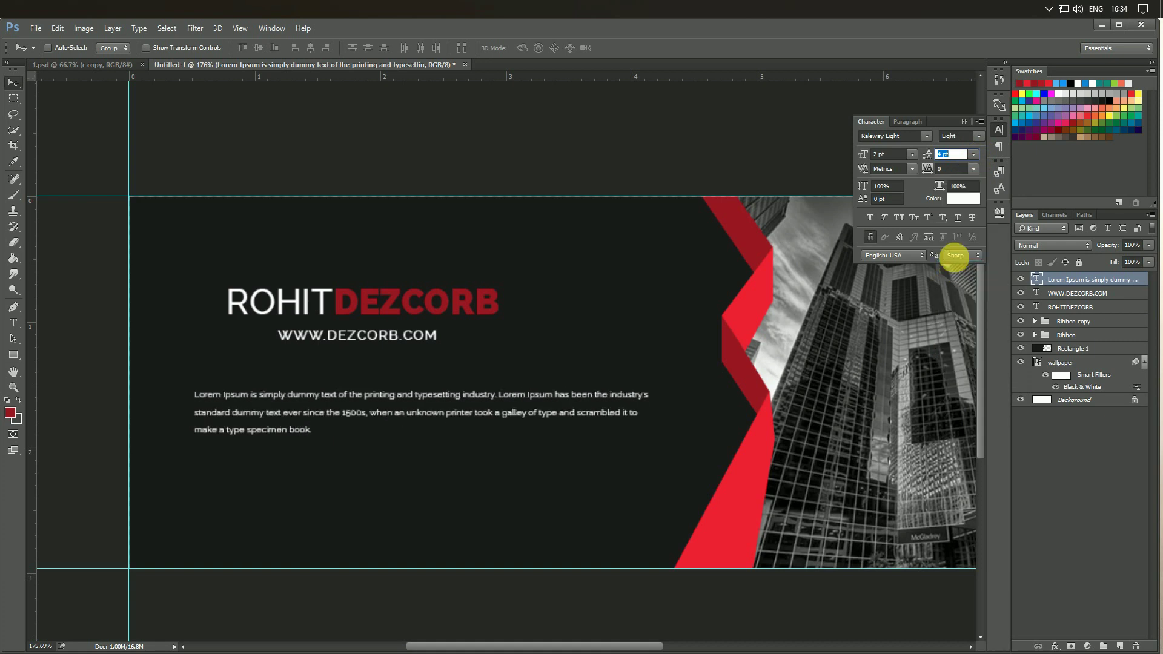
pyautogui.click(964, 121)
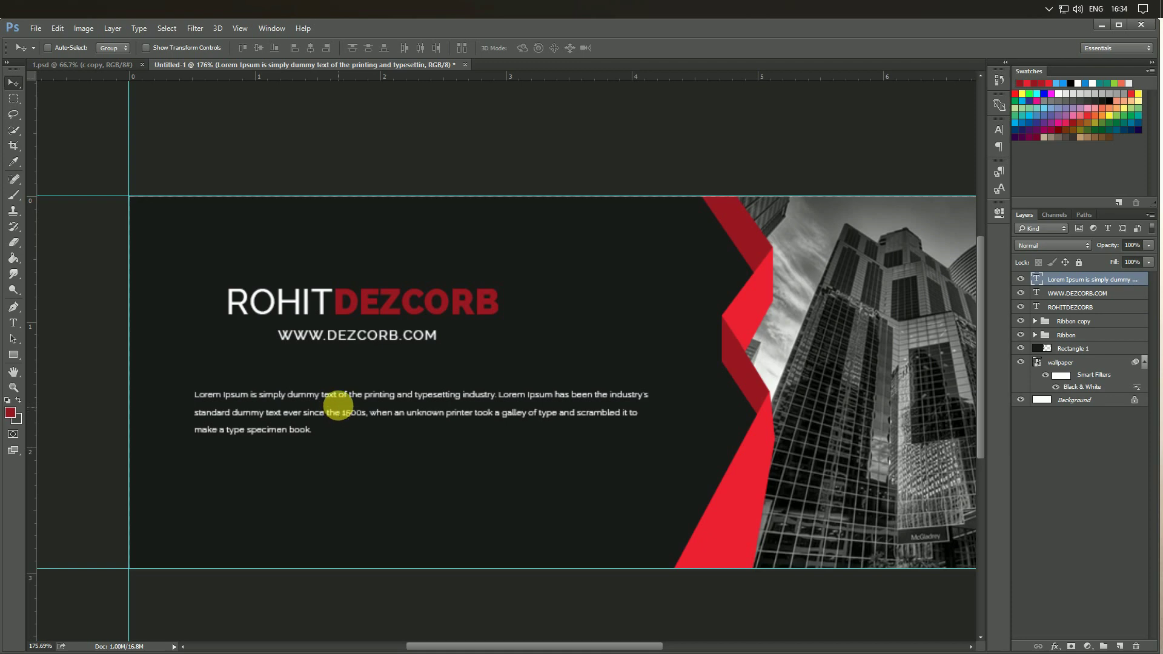
pyautogui.moveTo(338, 405); pyautogui.dragTo(327, 376)
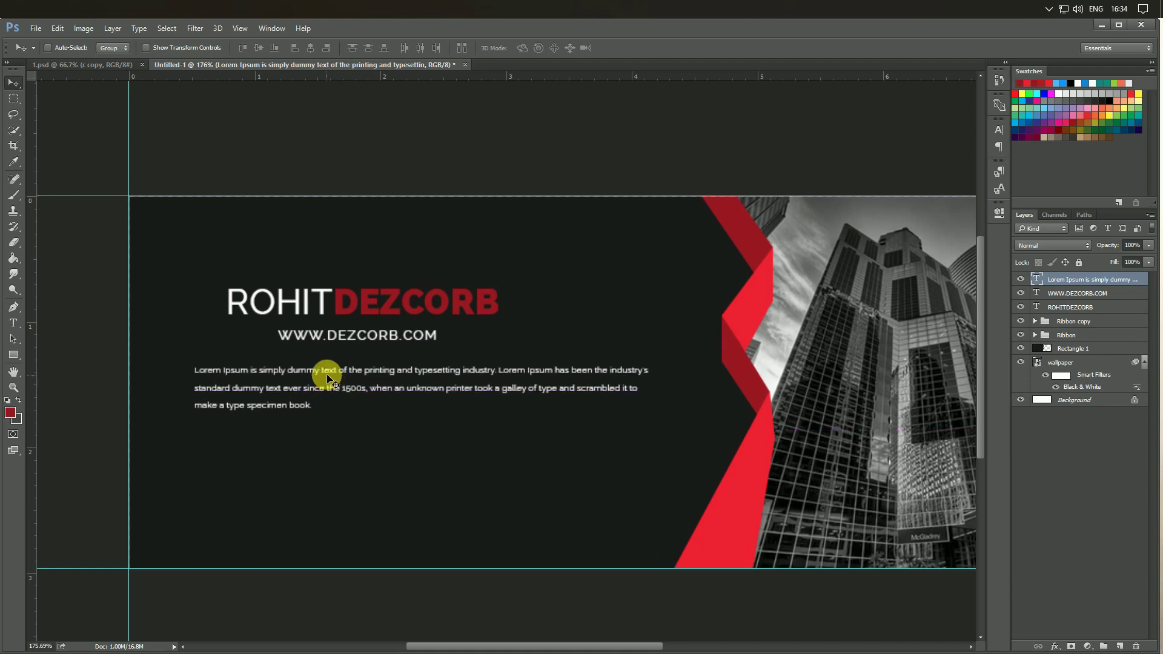
pyautogui.hotkey('alt', 'Tab')
# Place the EMAIL, home and user icons, scale them down together, and move them lower-left.
pyautogui.moveTo(507, 494)
pyautogui.mouseDown()
pyautogui.moveTo(671, 405)
pyautogui.moveTo(602, 250)
pyautogui.mouseUp()
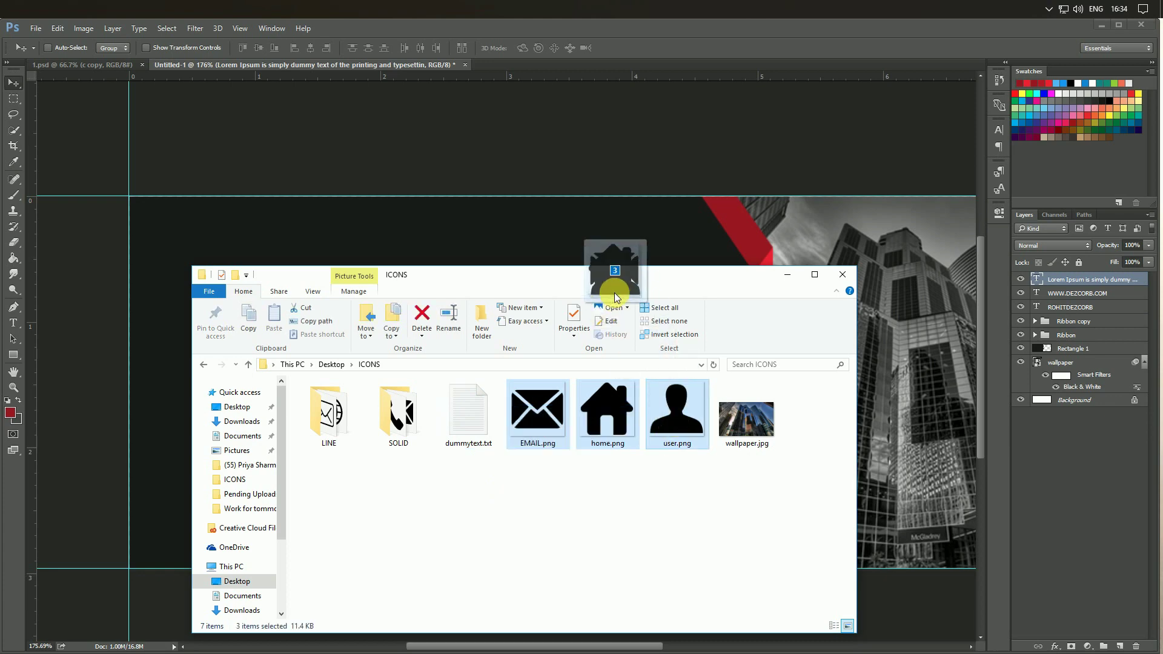
pyautogui.press('Return')
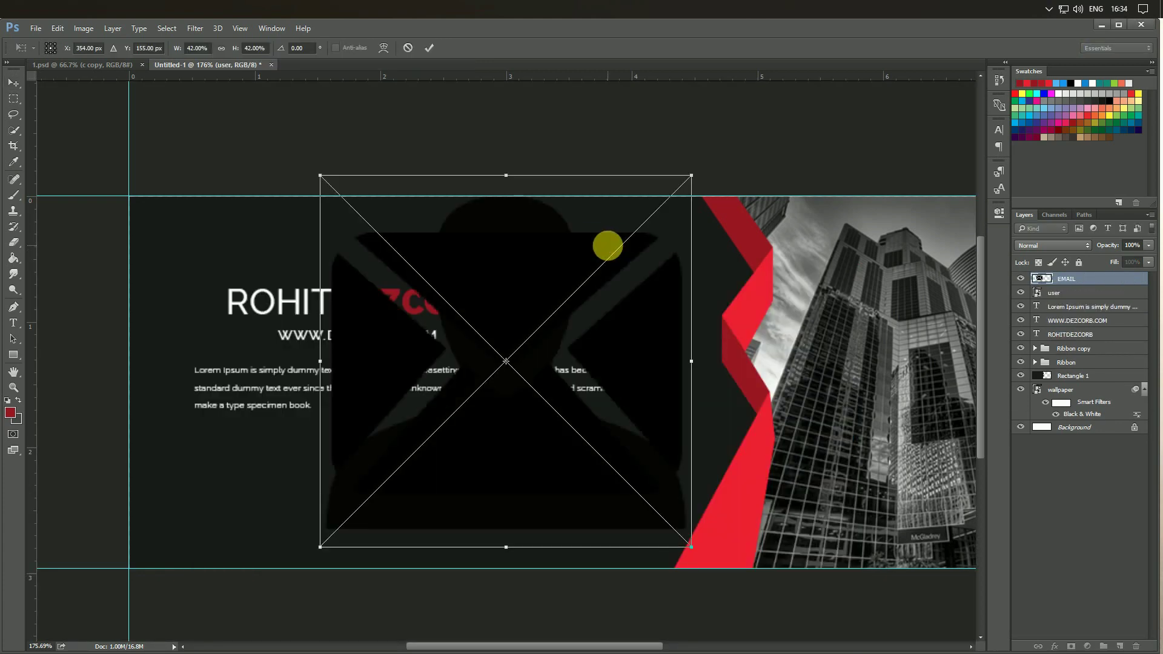
pyautogui.press('Return')
pyautogui.press('Return')
pyautogui.click(58, 28)
pyautogui.keyDown('shift'); pyautogui.click(1057, 307); pyautogui.keyUp('shift')
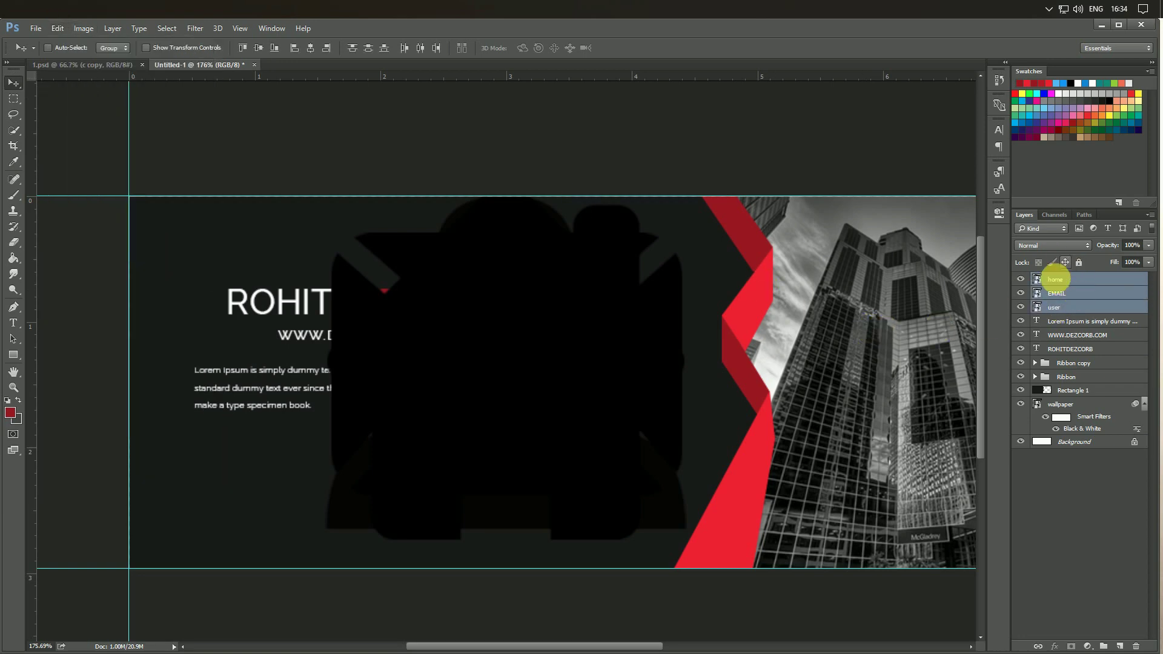
pyautogui.click(58, 28)
pyautogui.click(162, 264)
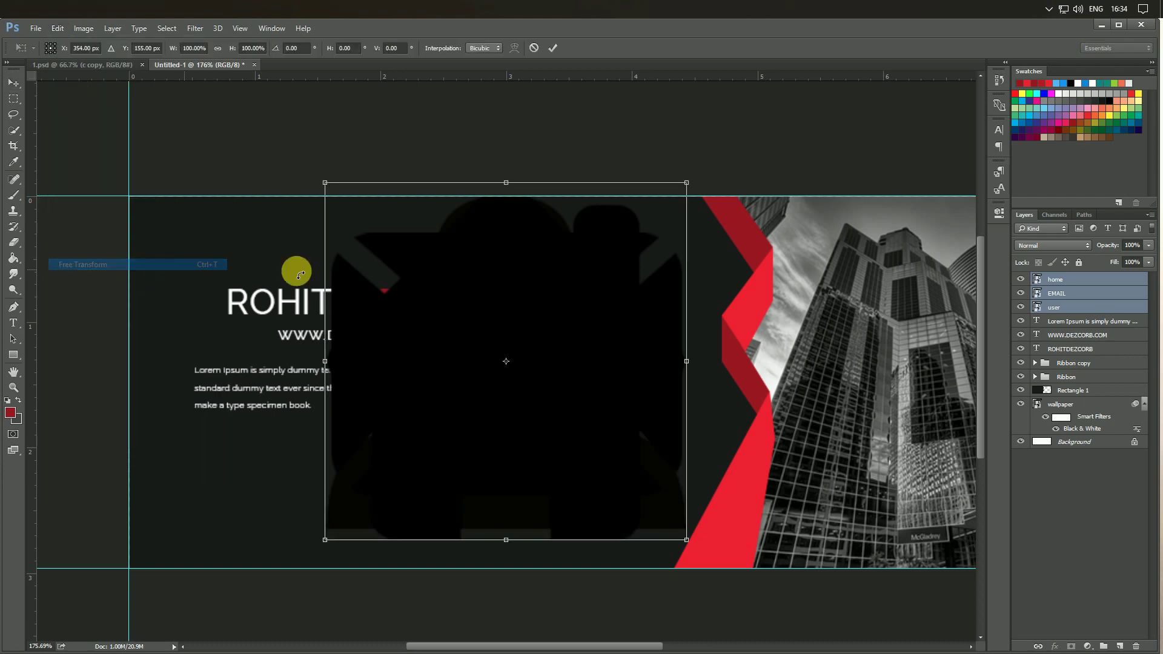
pyautogui.moveTo(686, 183)
pyautogui.mouseDown()
pyautogui.moveTo(543, 323)
pyautogui.moveTo(510, 322)
pyautogui.mouseUp()
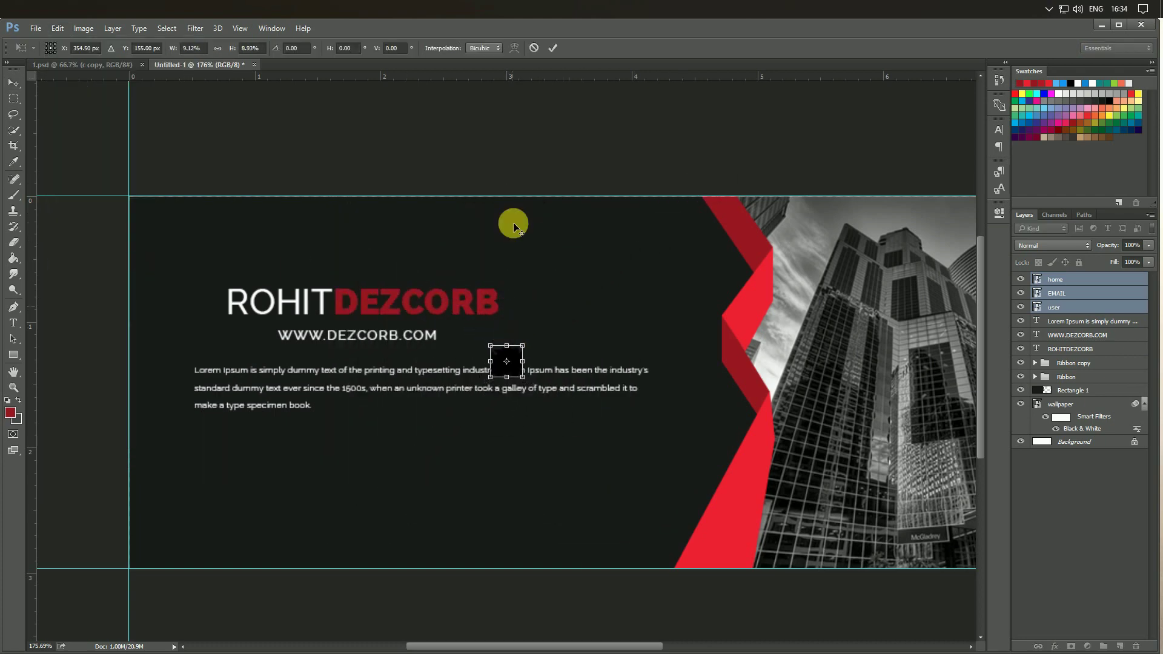
pyautogui.click(552, 48)
pyautogui.moveTo(506, 364)
pyautogui.mouseDown()
pyautogui.moveTo(325, 496)
pyautogui.moveTo(245, 510)
pyautogui.mouseUp()
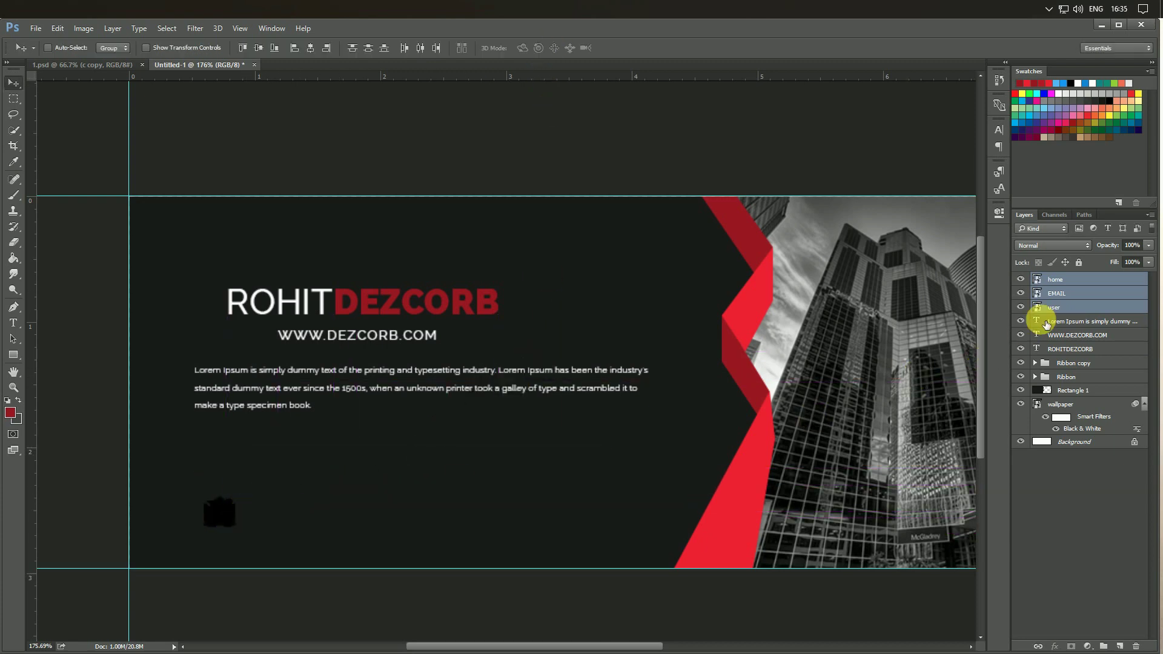
# Add a #f11429 red Color Overlay to the user icon layer.
pyautogui.click(1069, 312)
pyautogui.rightClick(1069, 312)
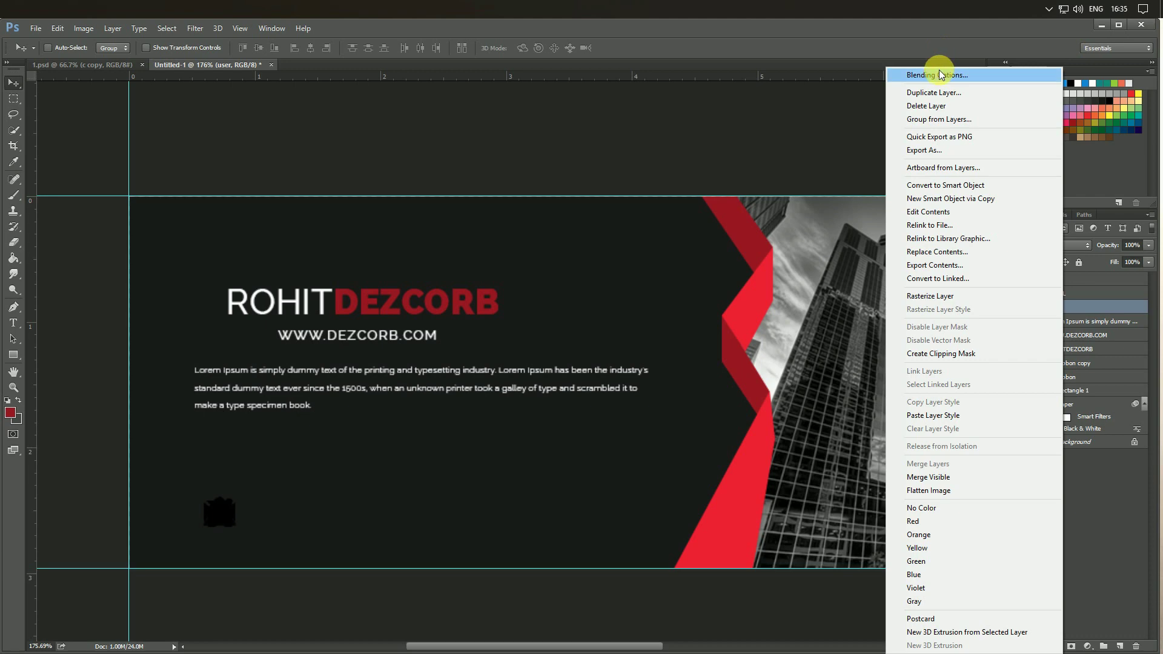
pyautogui.click(942, 78)
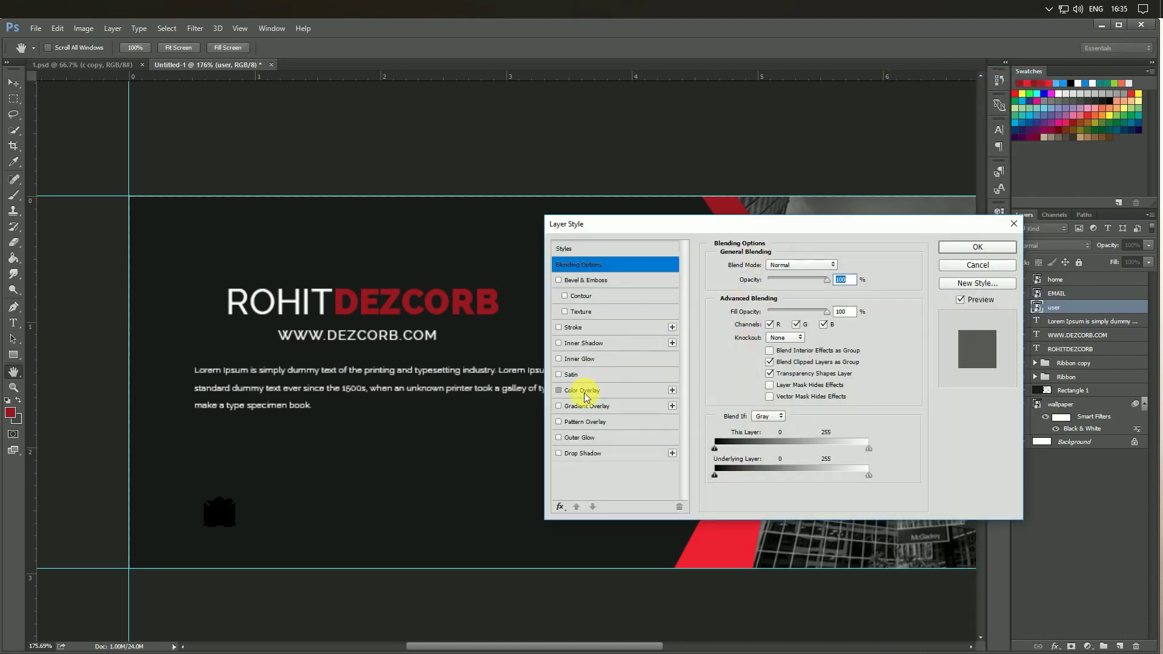
pyautogui.click(583, 391)
pyautogui.click(839, 265)
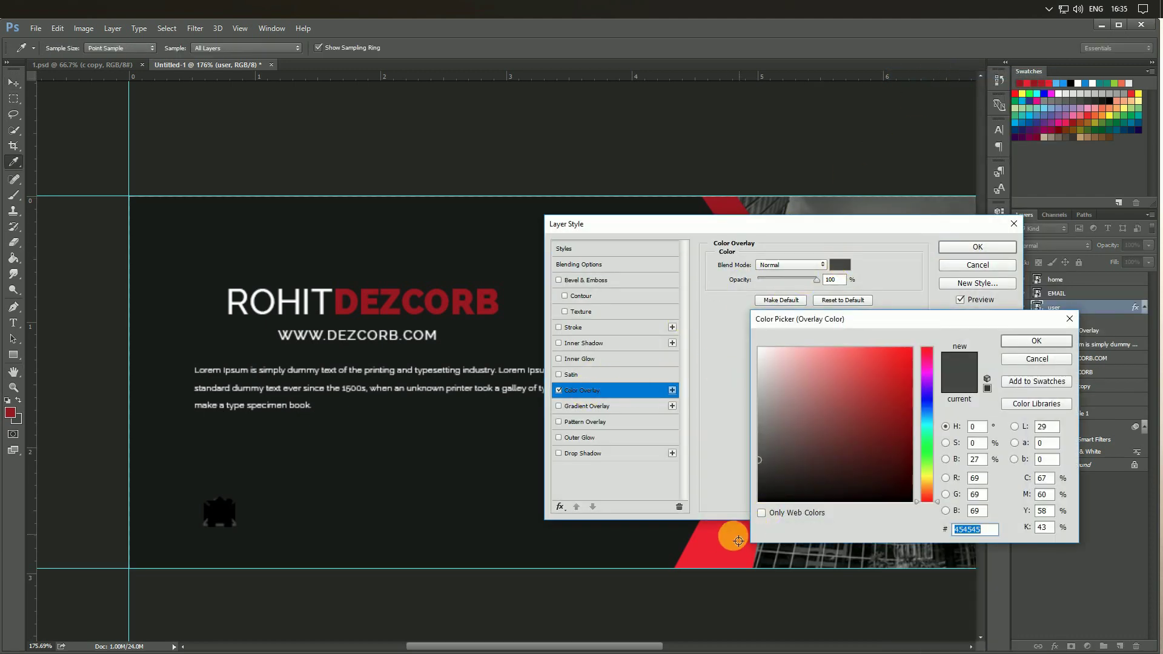
pyautogui.write('f11429')
pyautogui.moveTo(977, 540); pyautogui.dragTo(916, 540)
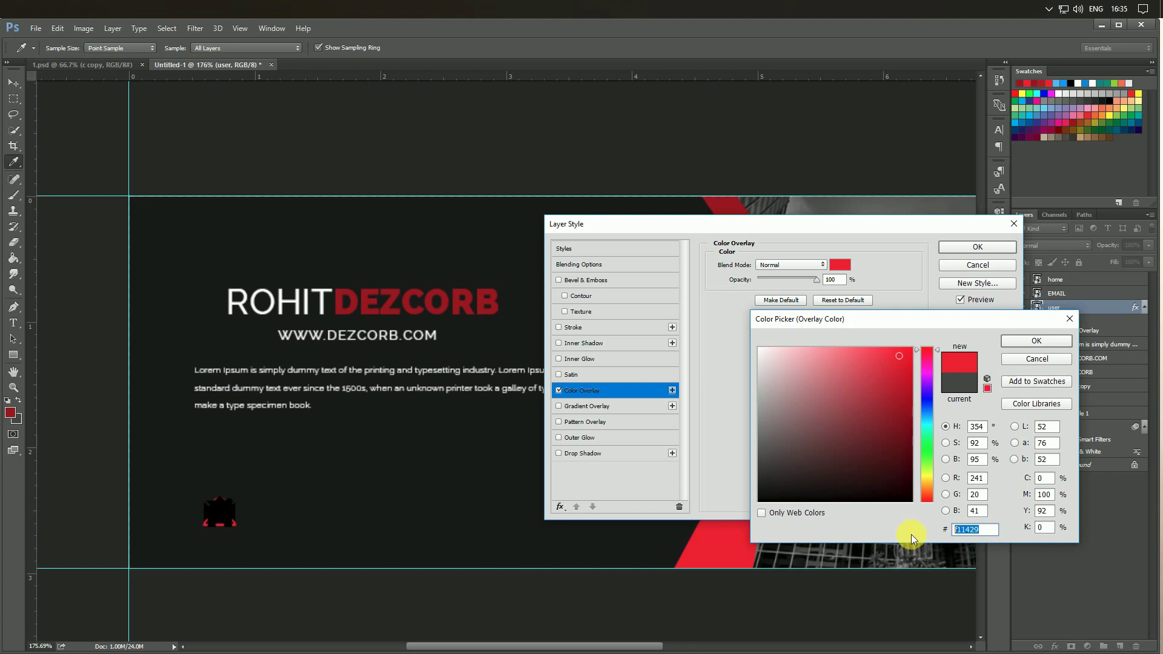
pyautogui.click(1034, 340)
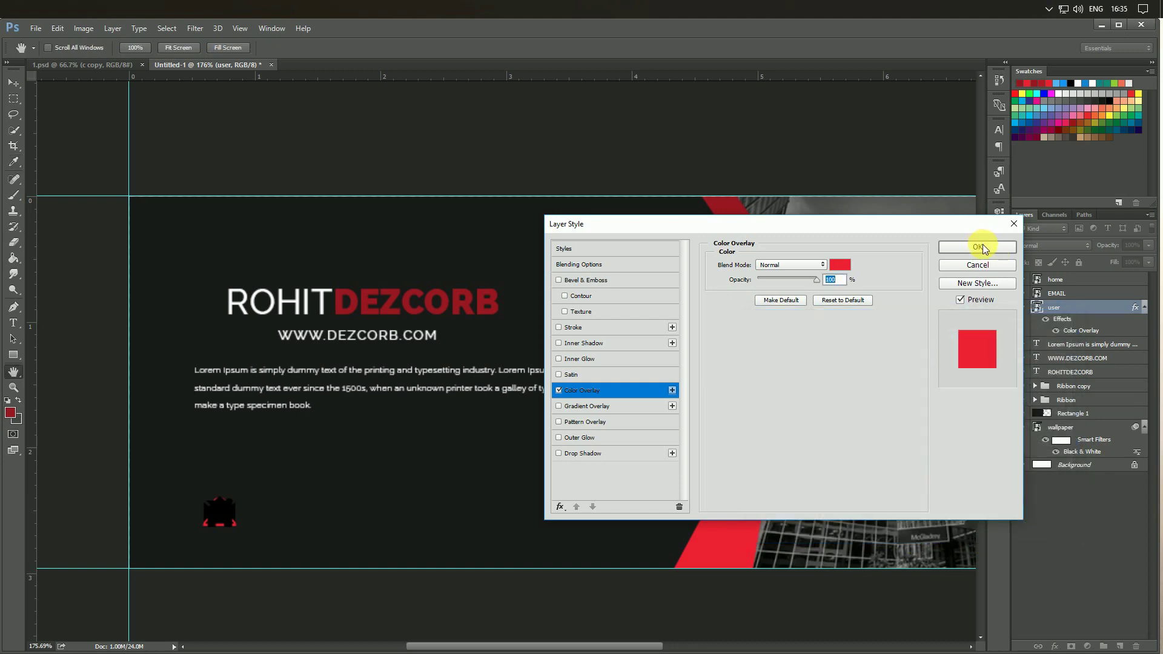
pyautogui.click(977, 247)
# Copy the user icon's layer style and paste it onto the EMAIL and home layers.
pyautogui.rightClick(1078, 306)
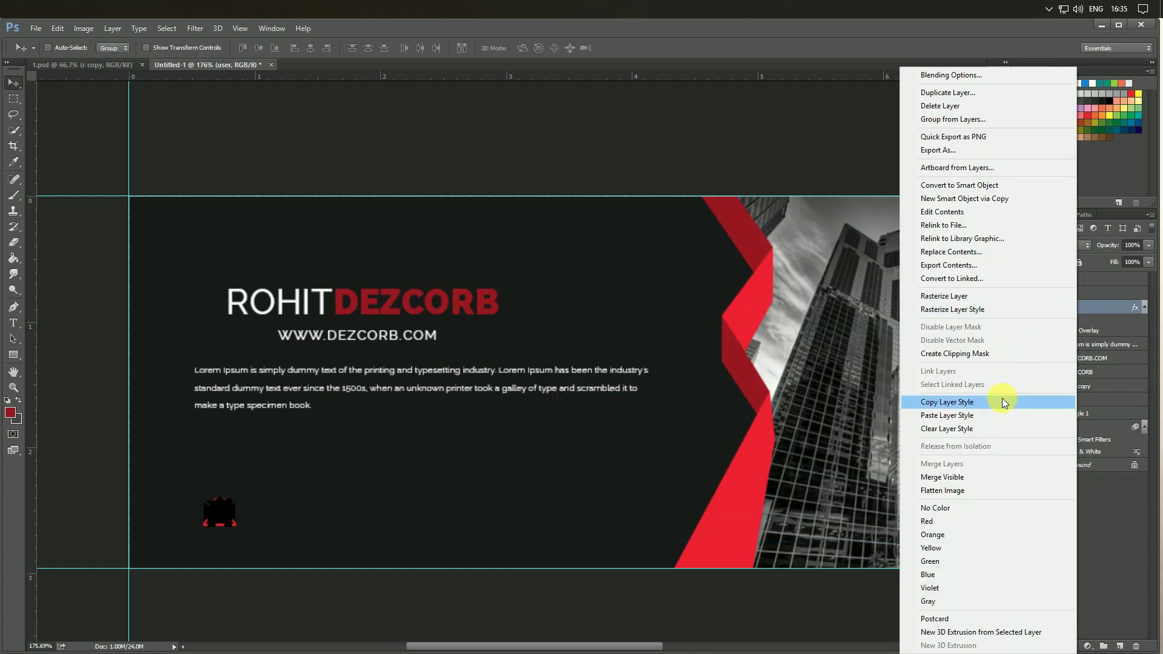
pyautogui.click(1002, 401)
pyautogui.rightClick(1084, 293)
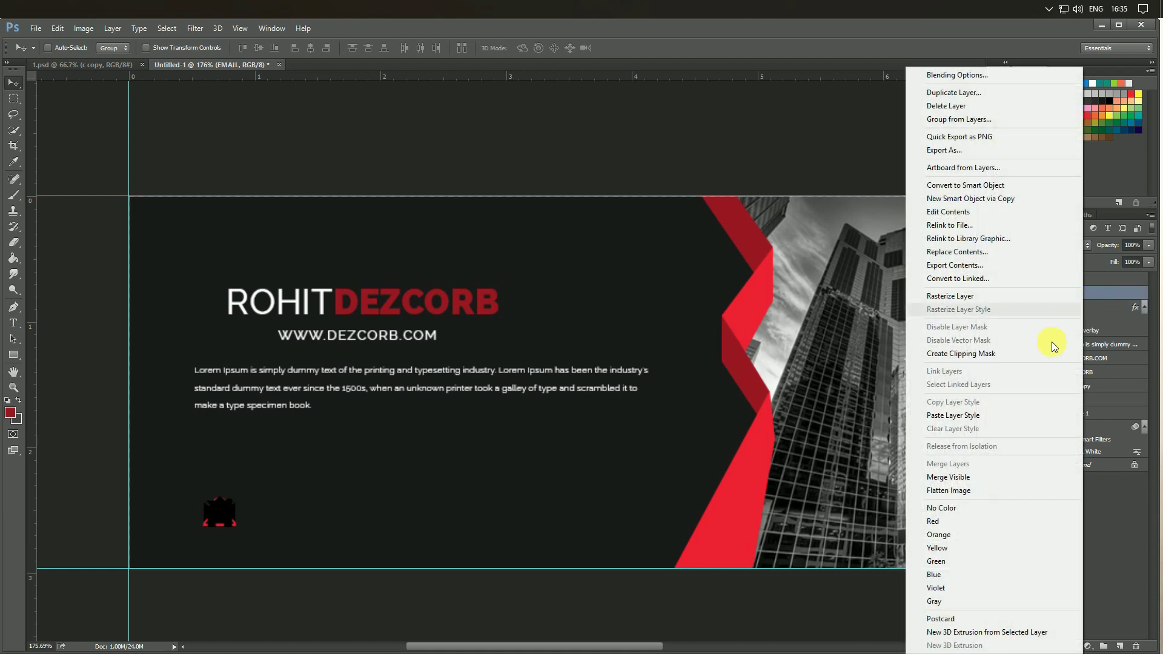
pyautogui.click(1001, 415)
pyautogui.rightClick(1084, 278)
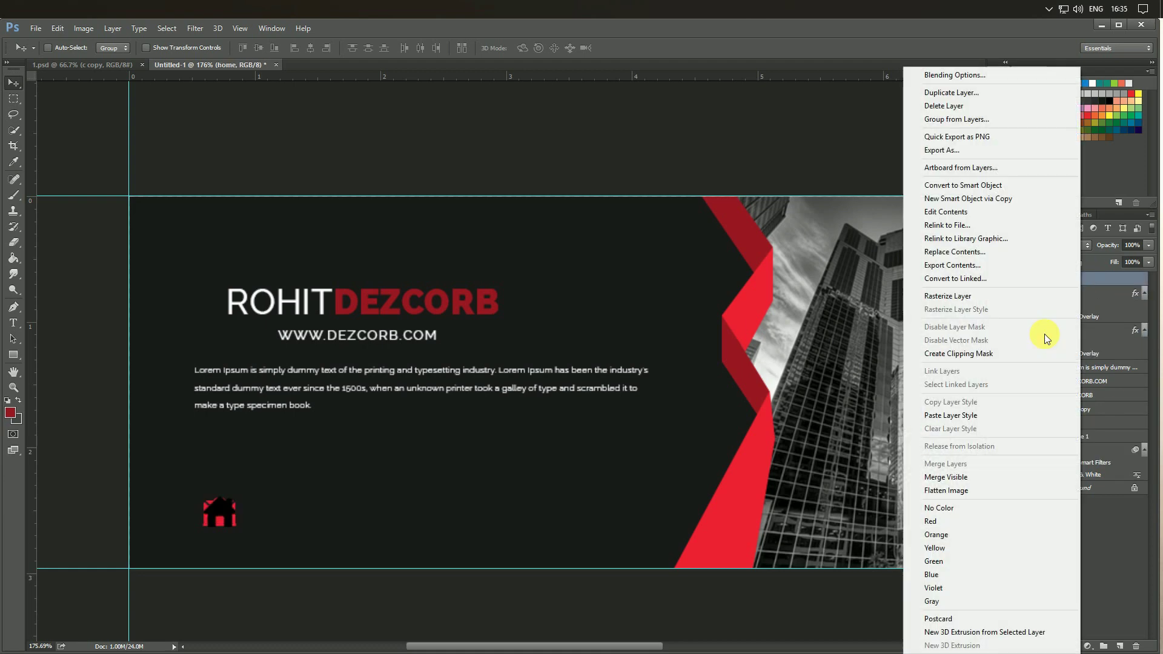
pyautogui.click(1014, 414)
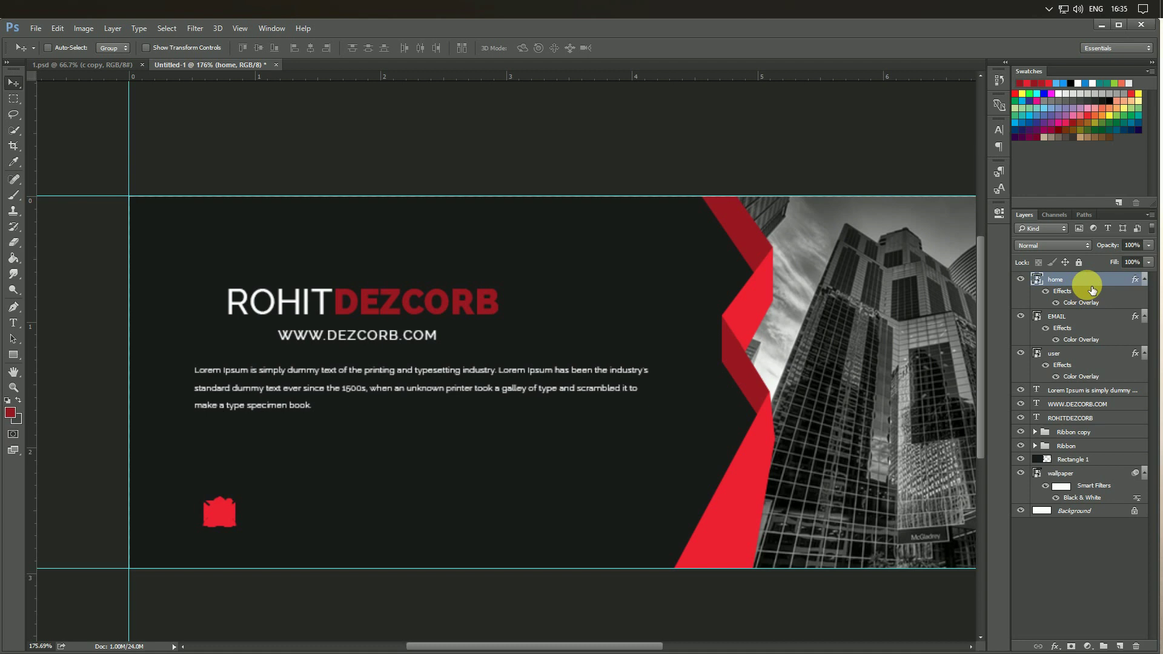
# Space the home and email icons apart into an evenly spaced row along the banner bottom.
pyautogui.moveTo(225, 438)
pyautogui.mouseDown()
pyautogui.moveTo(591, 489)
pyautogui.moveTo(567, 489)
pyautogui.mouseUp()
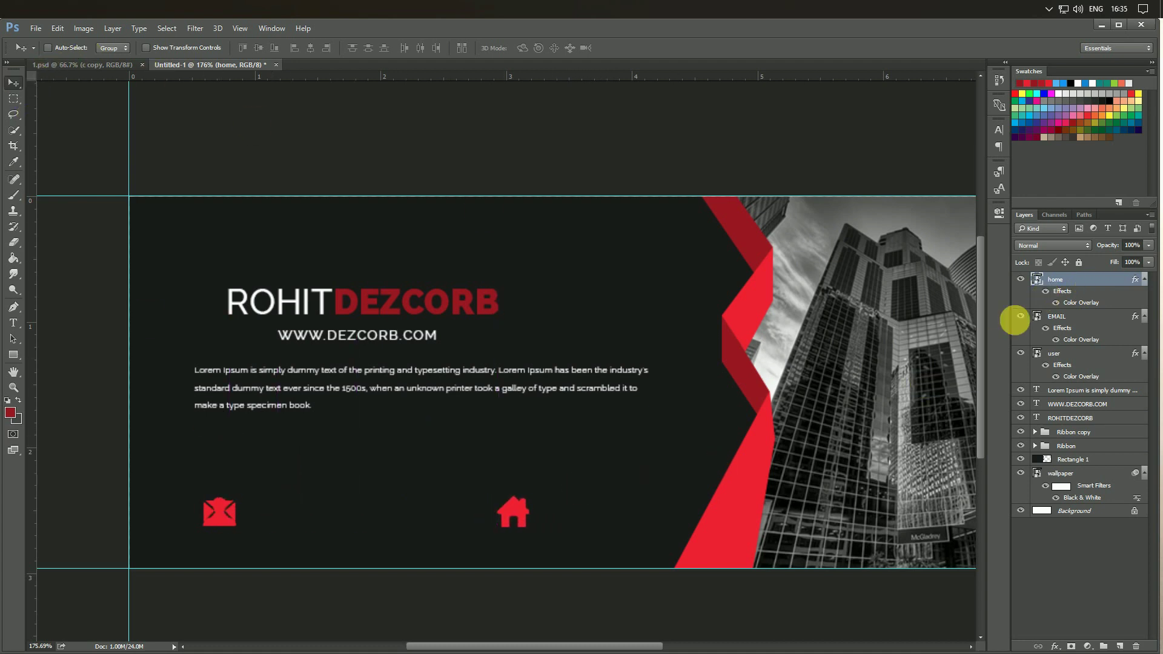
pyautogui.click(1060, 316)
pyautogui.moveTo(245, 410); pyautogui.dragTo(398, 413)
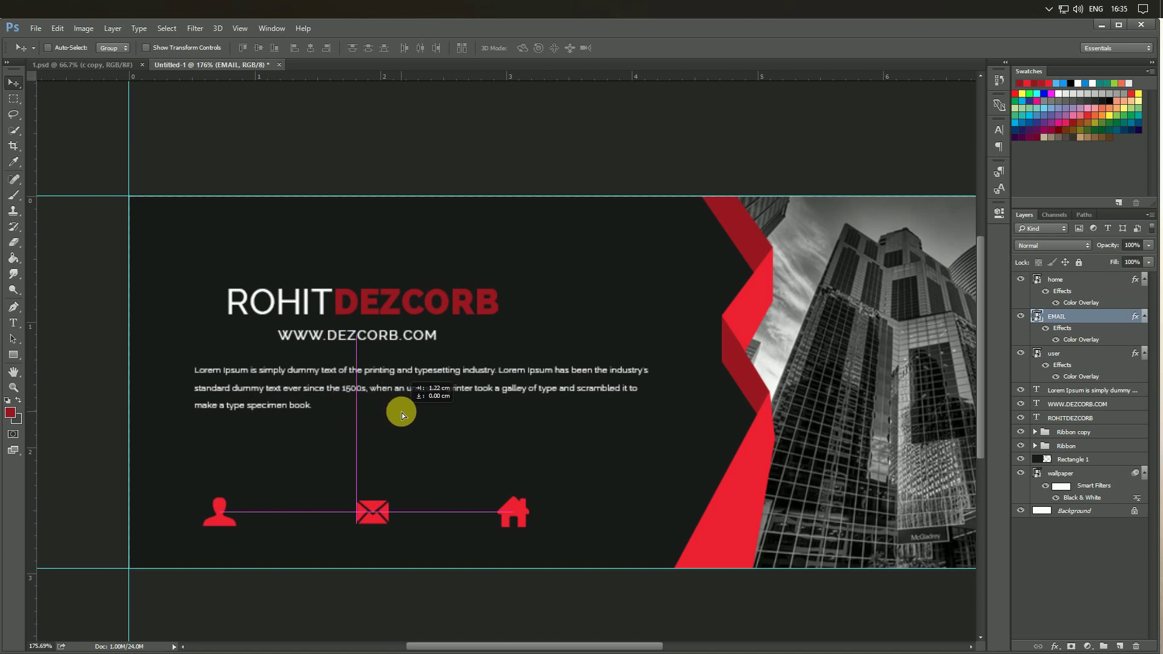
pyautogui.click(1055, 279)
pyautogui.moveTo(621, 418); pyautogui.dragTo(603, 385)
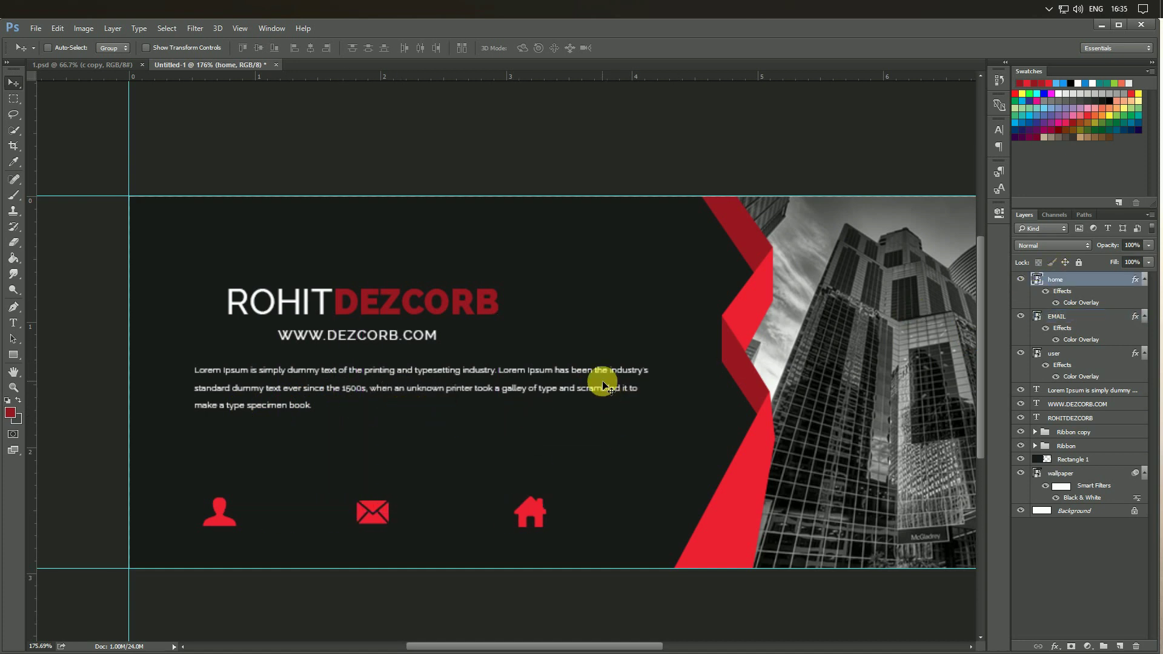
# Select the user icon layer and start a text label beside it.
pyautogui.click(1057, 353)
pyautogui.press('r')
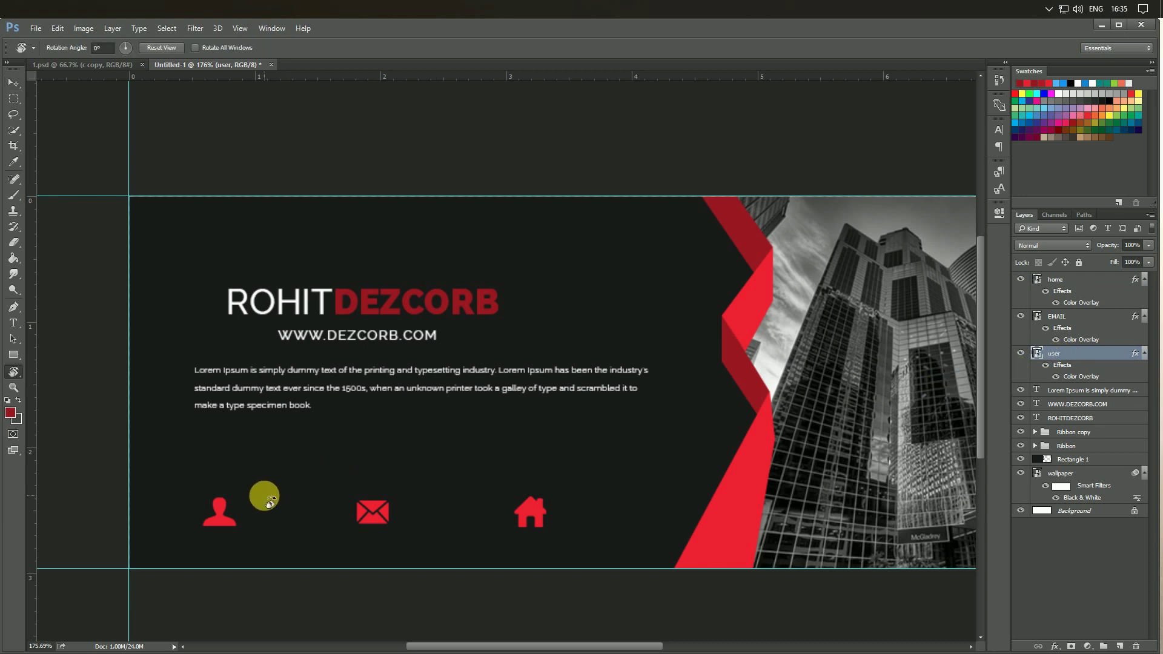
pyautogui.press('t')
pyautogui.click(245, 514)
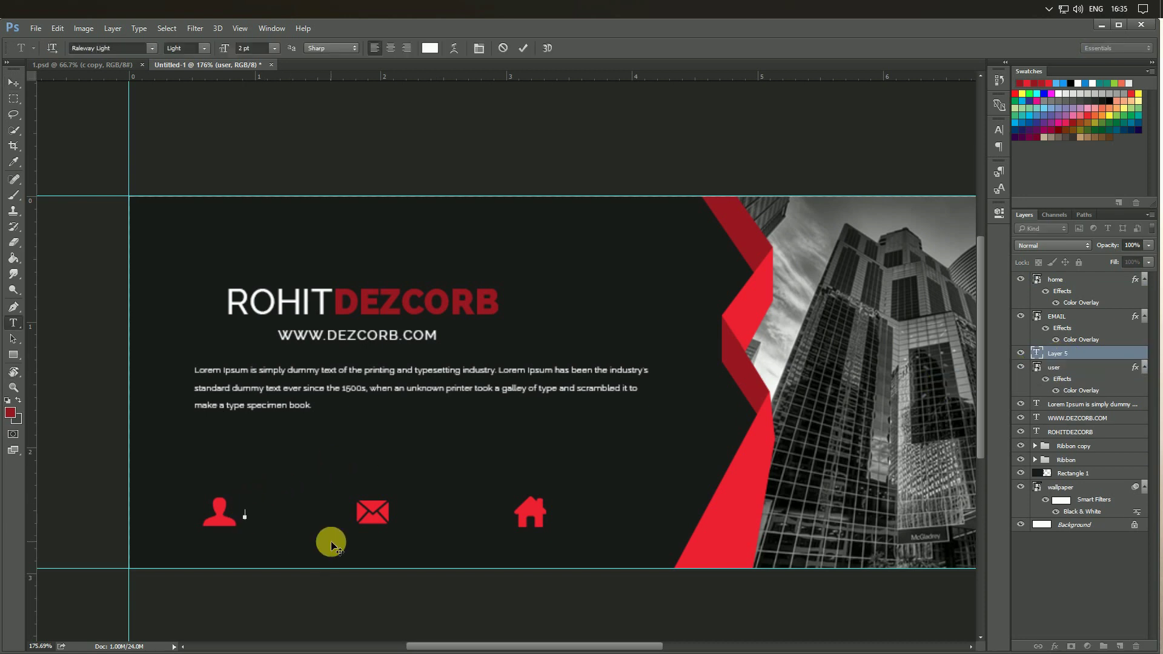
# Type the name label beside the user icon and nudge it down slightly.
pyautogui.write('HIT ')
pyautogui.write('DEZCOR')
pyautogui.press('BackSpace')
pyautogui.press('Left')
pyautogui.hotkey('ctrl', 'Return')
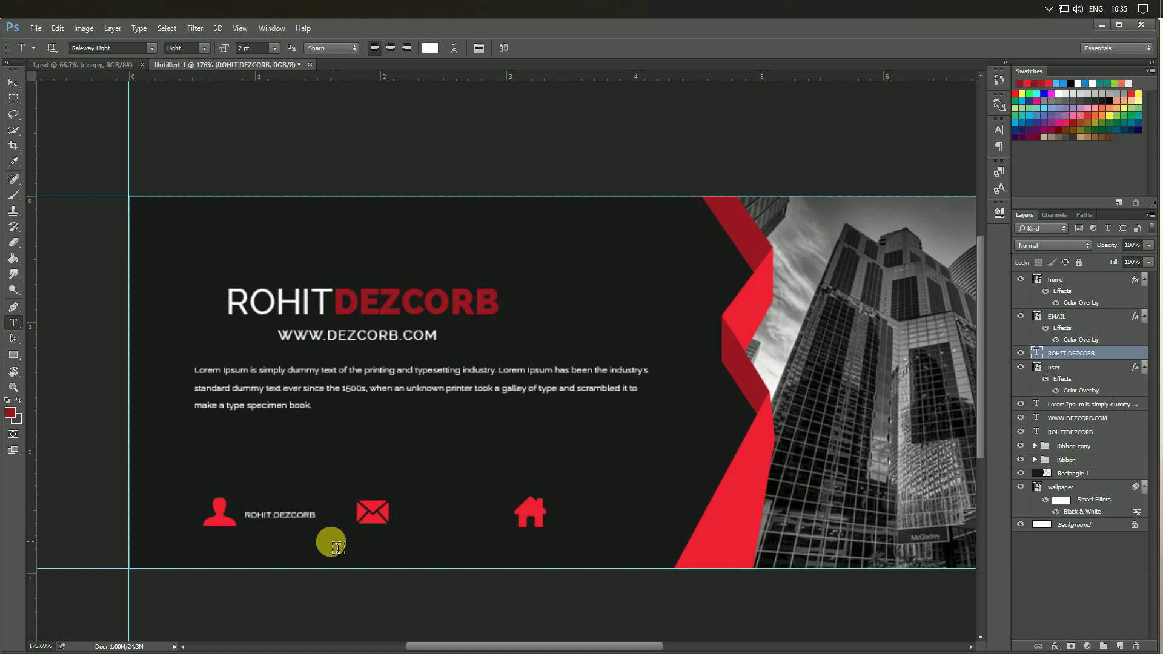
pyautogui.press('v')
pyautogui.press('Down')
pyautogui.press('Down')
pyautogui.press('Down')
pyautogui.press('Down')
pyautogui.press('Down')
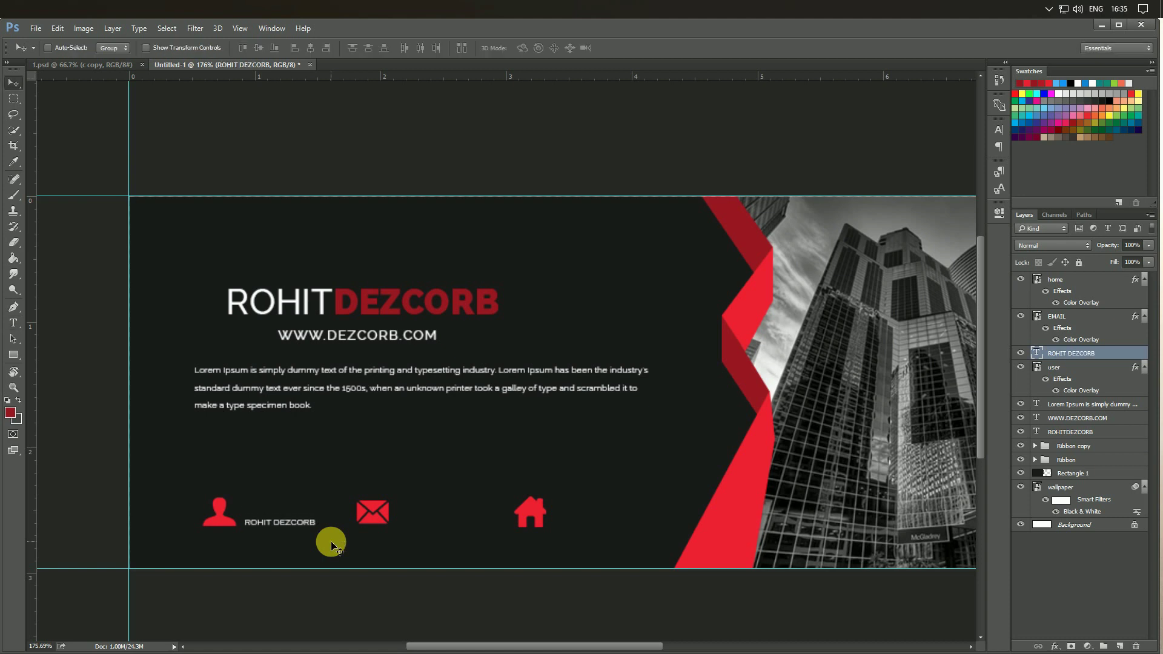
# Duplicate the name label beside the email icon and retype it as an e-mail address.
pyautogui.rightClick(1074, 353)
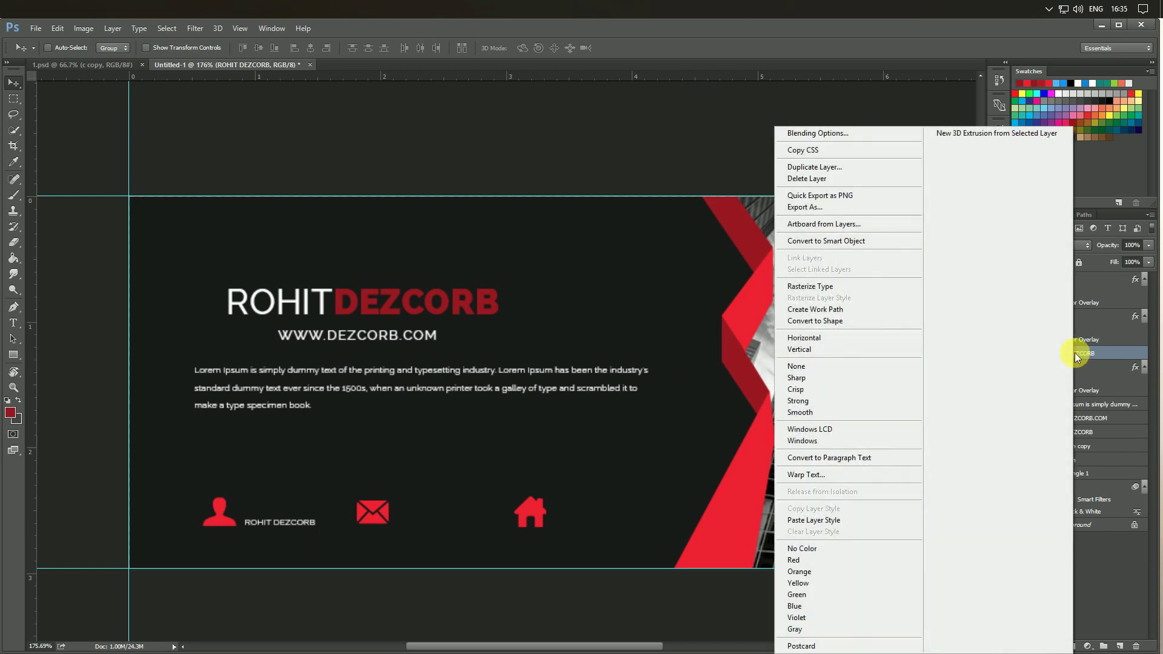
pyautogui.click(850, 167)
pyautogui.click(494, 198)
pyautogui.moveTo(283, 523); pyautogui.dragTo(438, 540)
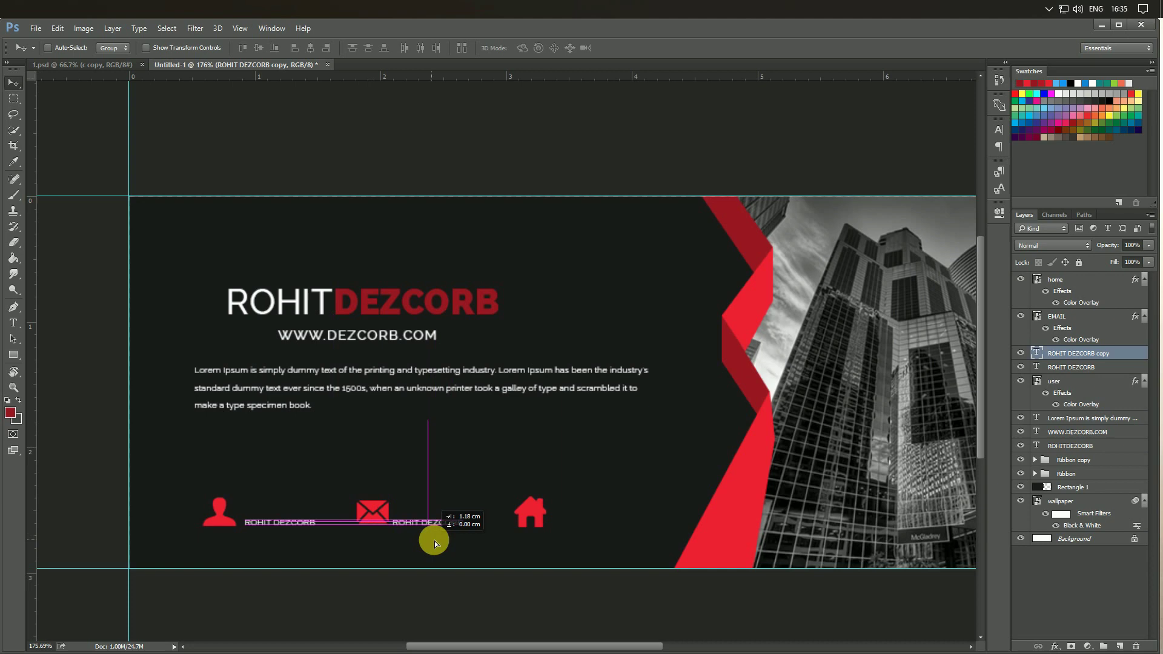
pyautogui.press('t')
pyautogui.click(440, 522)
pyautogui.doubleClick(441, 522)
pyautogui.hotkey('ctrl', 'a')
pyautogui.press('capslock')
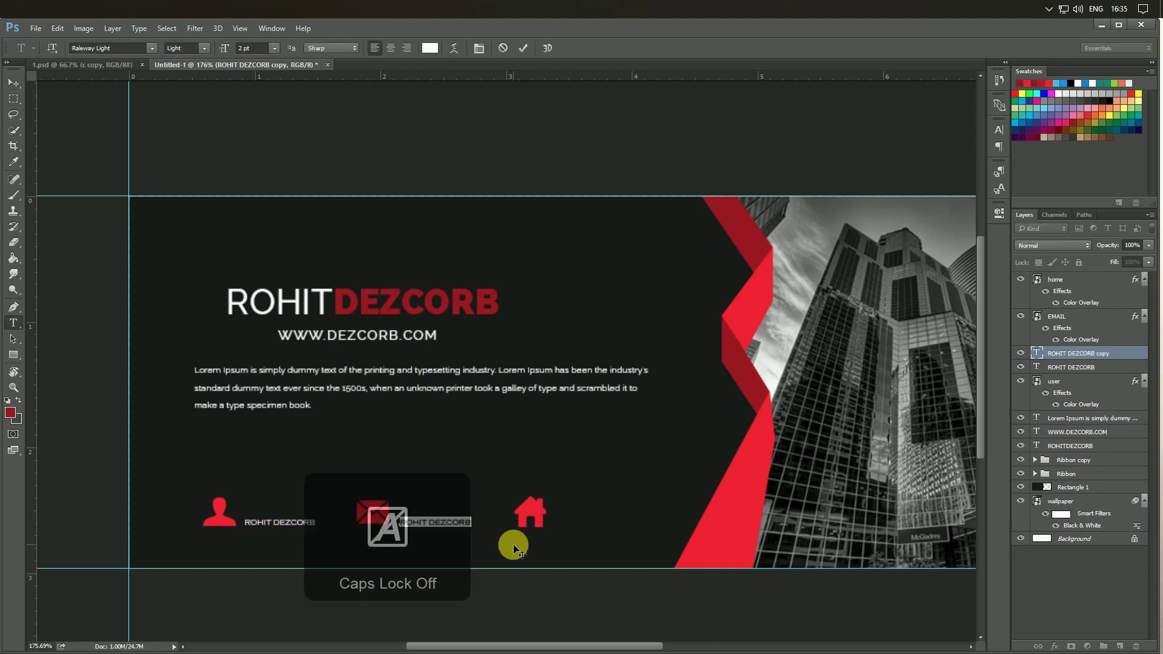
pyautogui.write('email@gmail.com')
pyautogui.hotkey('ctrl', 'Return')
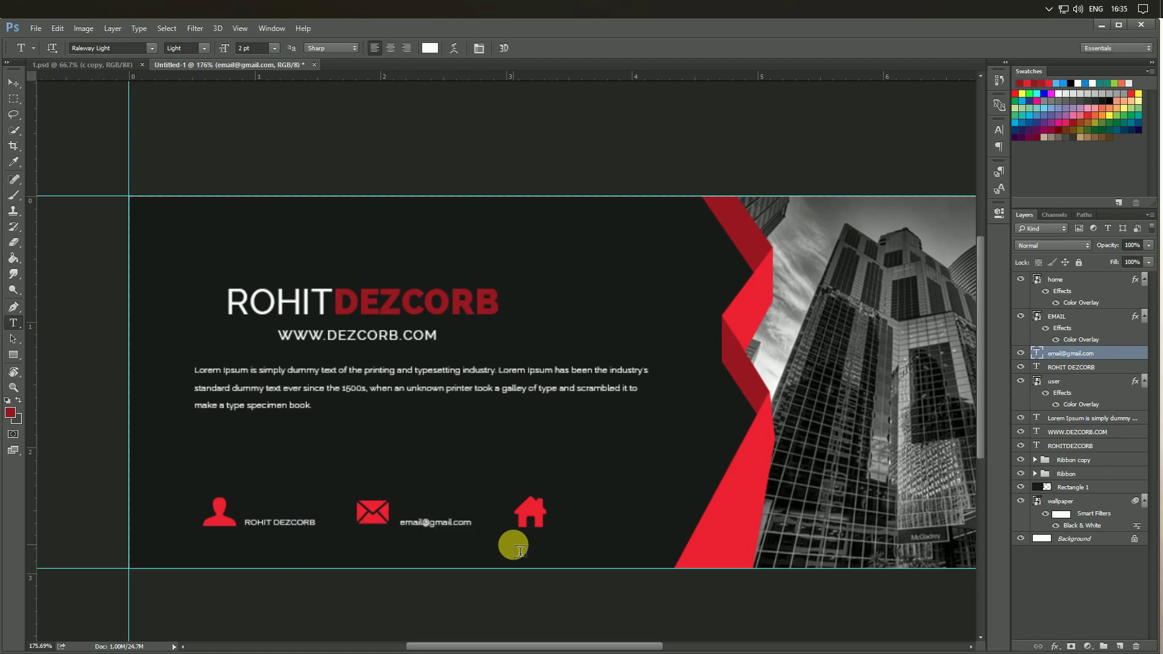
# Duplicate the e-mail label beside the home icon and change it to 'India'.
pyautogui.rightClick(1063, 354)
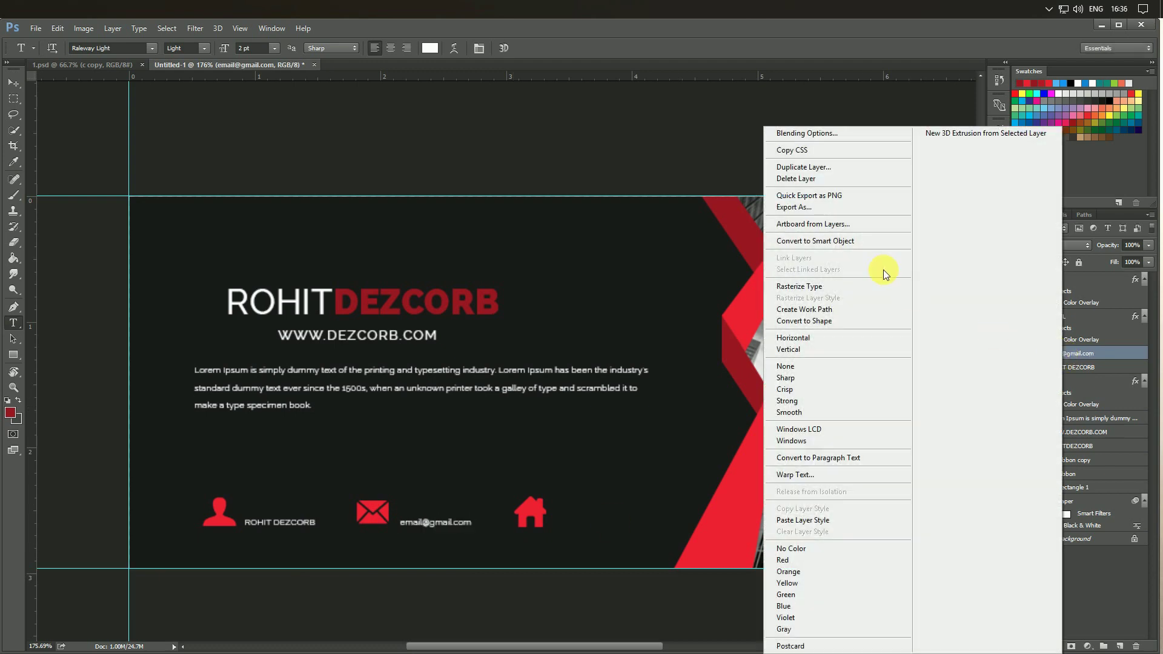
pyautogui.click(848, 168)
pyautogui.click(491, 198)
pyautogui.press('v')
pyautogui.moveTo(451, 535); pyautogui.dragTo(605, 542)
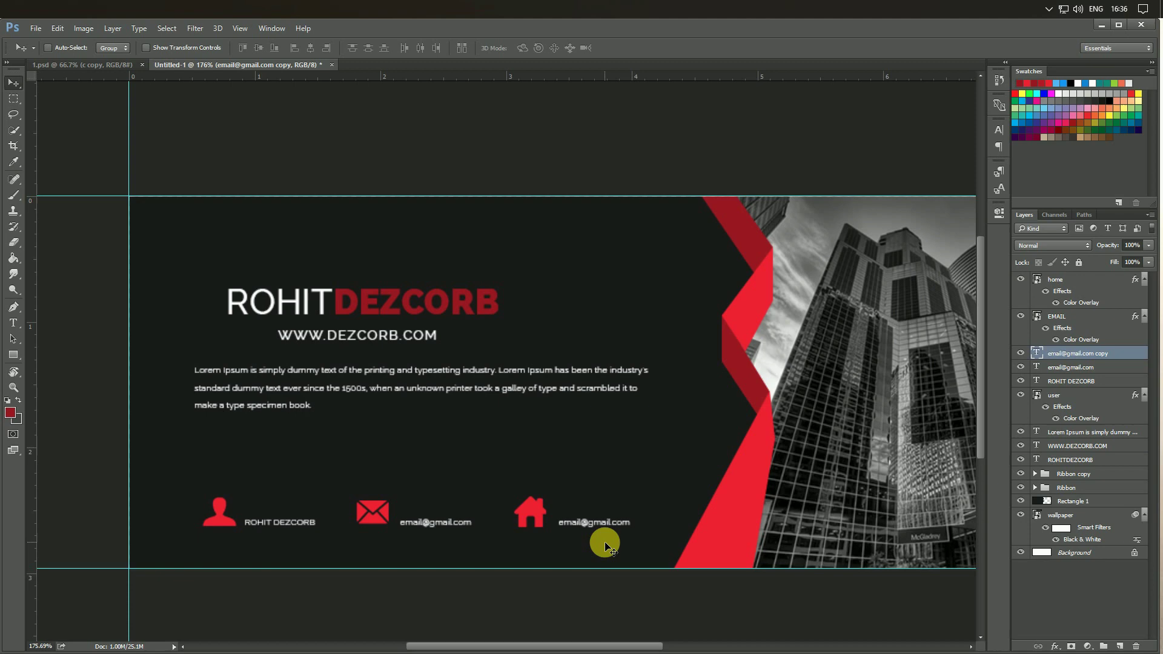
pyautogui.press('t')
pyautogui.tripleClick(603, 529)
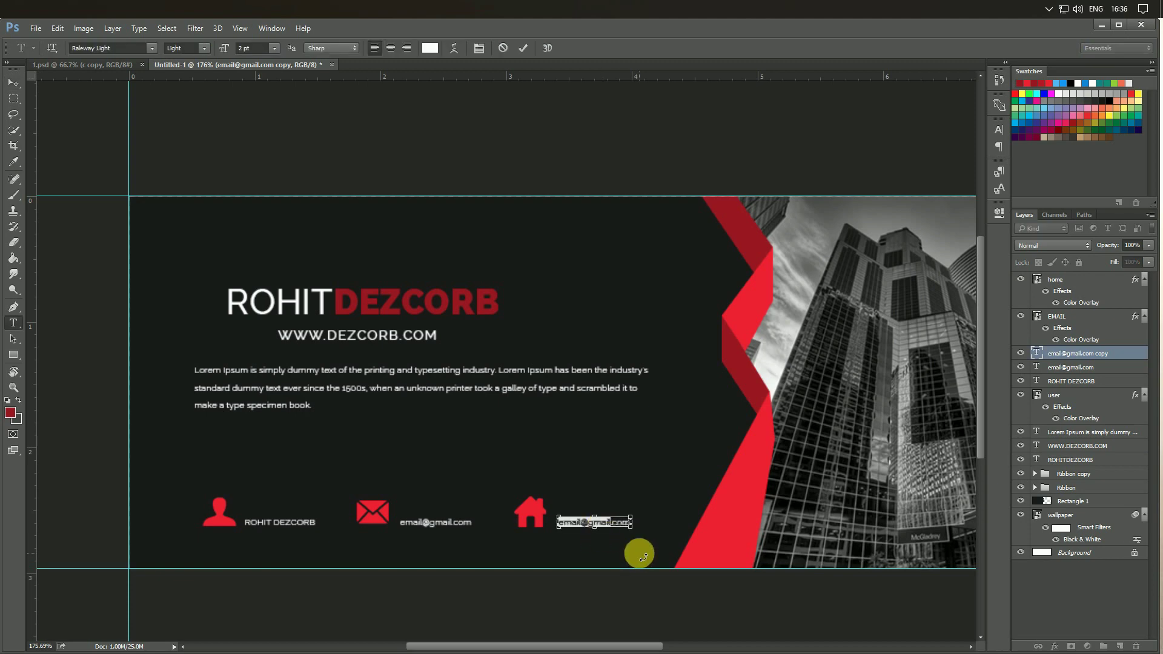
pyautogui.write('India')
pyautogui.hotkey('ctrl', 'Return')
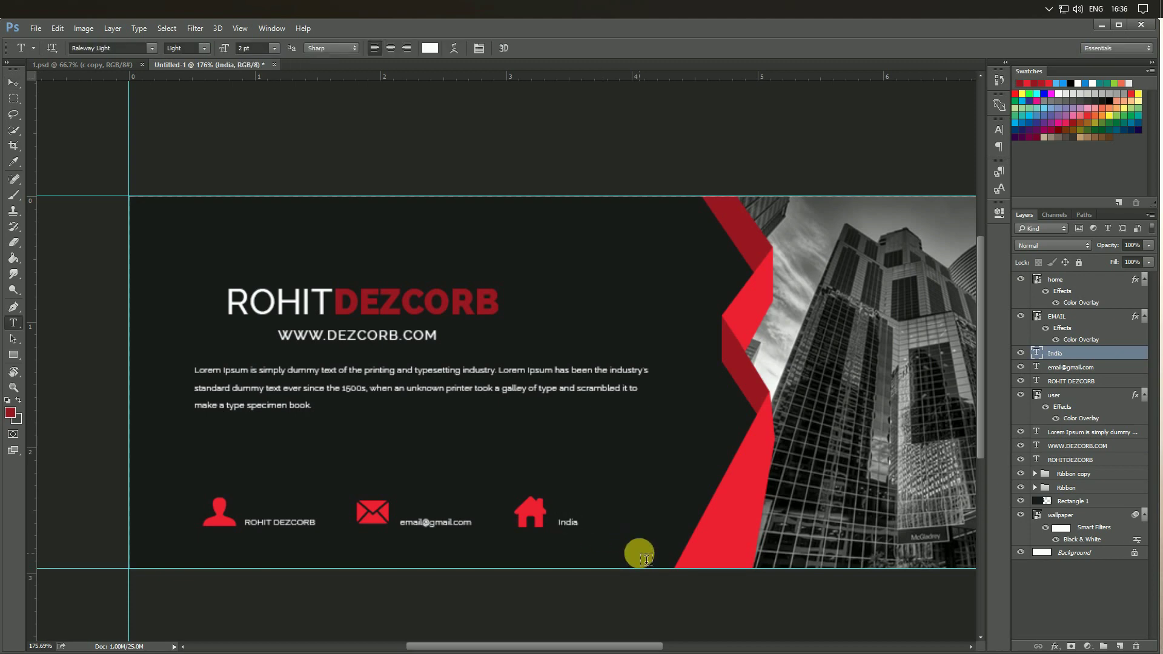
pyautogui.scroll(2, 639, 554)
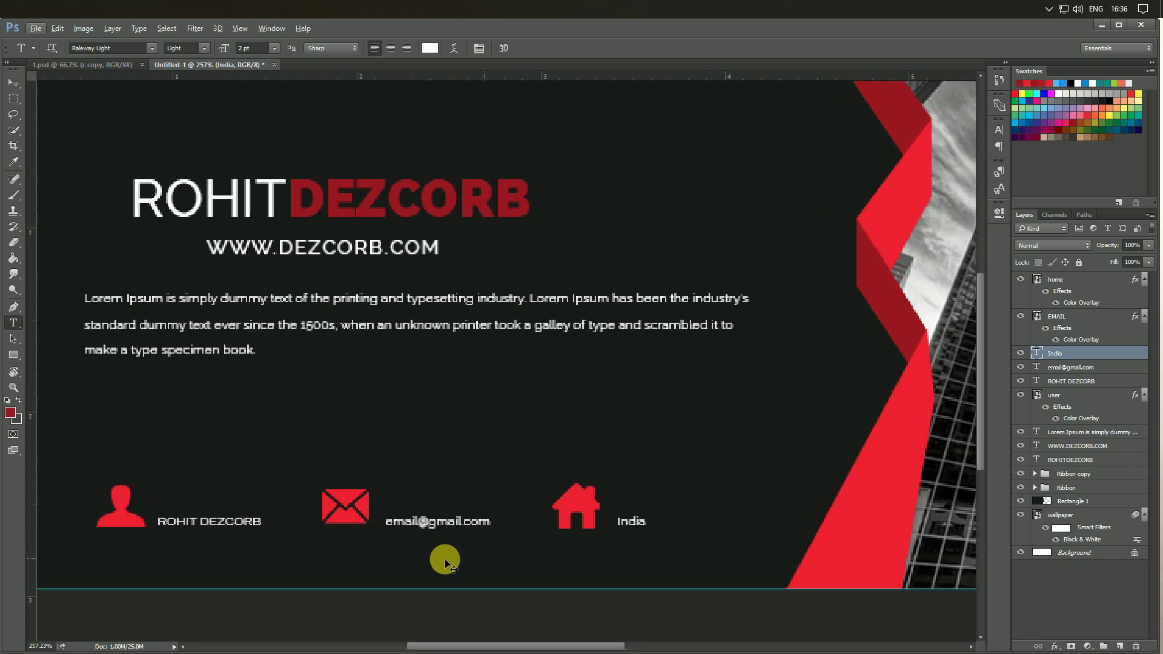
# Zoom out to the whole banner and hide the guides with Ctrl+;.
pyautogui.scroll(-2, 462, 527)
pyautogui.scroll(-1, 467, 518)
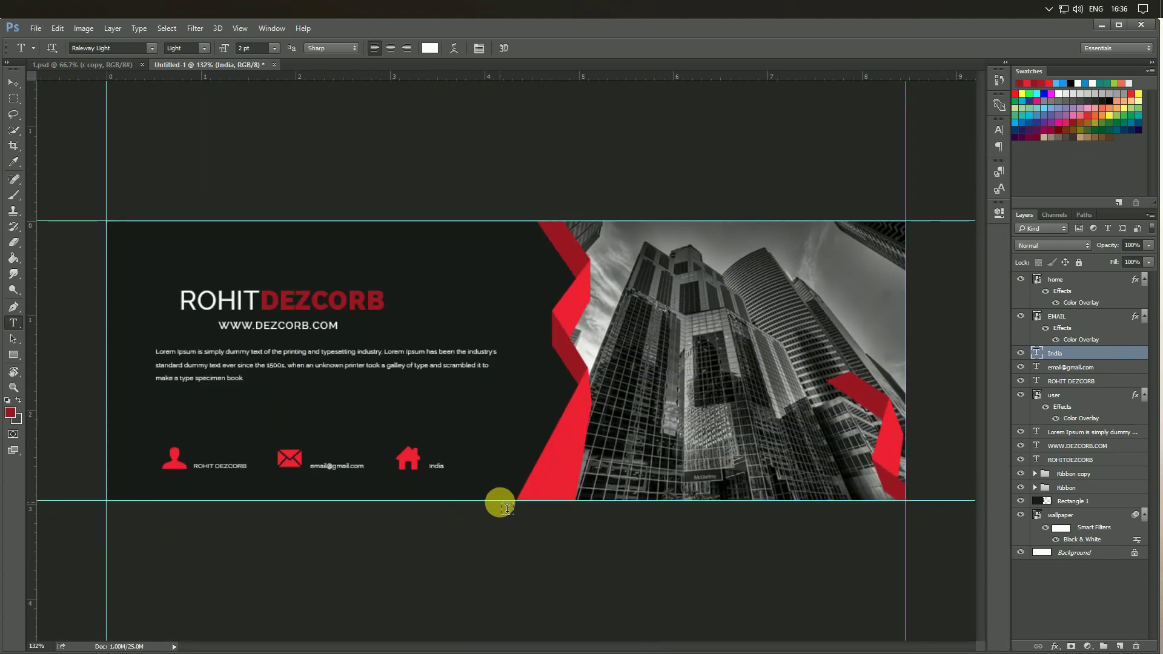
pyautogui.hotkey('ctrl', ';')
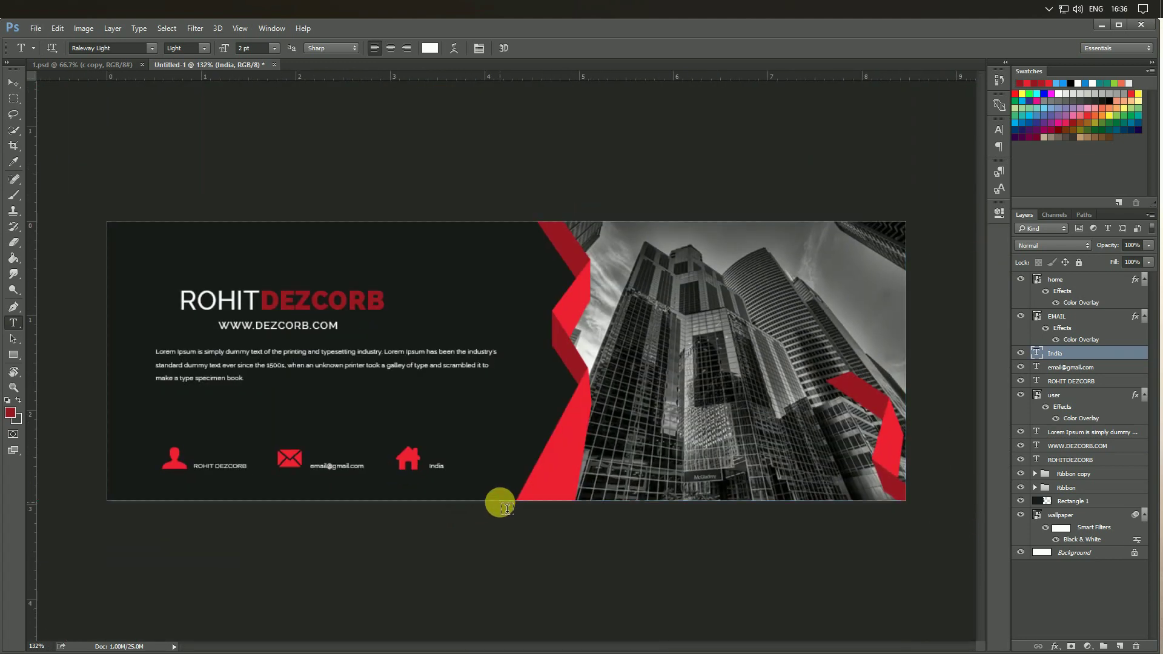